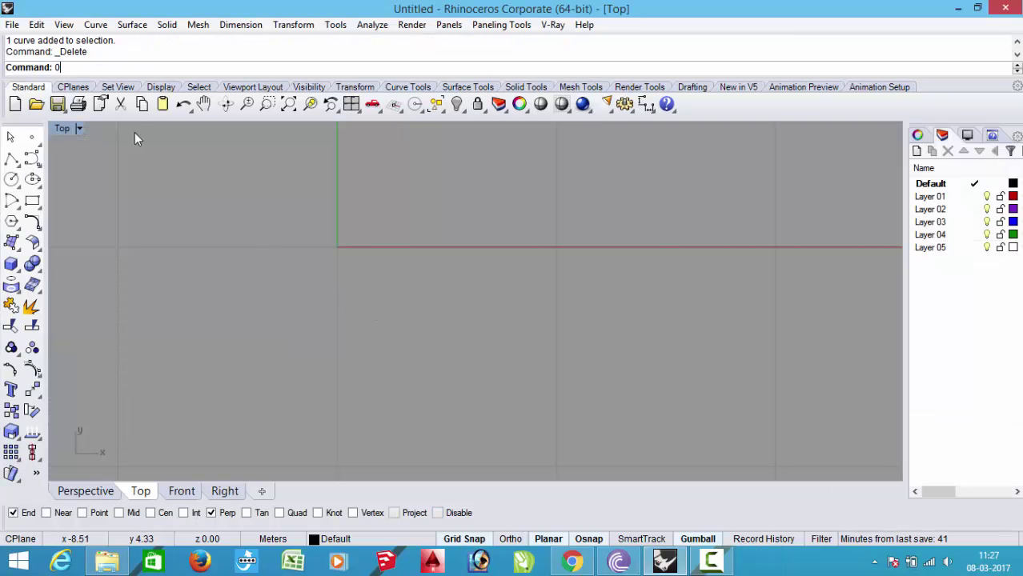
# Draw a 3-point rectangle from the origin, 60 m along the X axis and 40 m wide below it
pyautogui.click(100, 26)
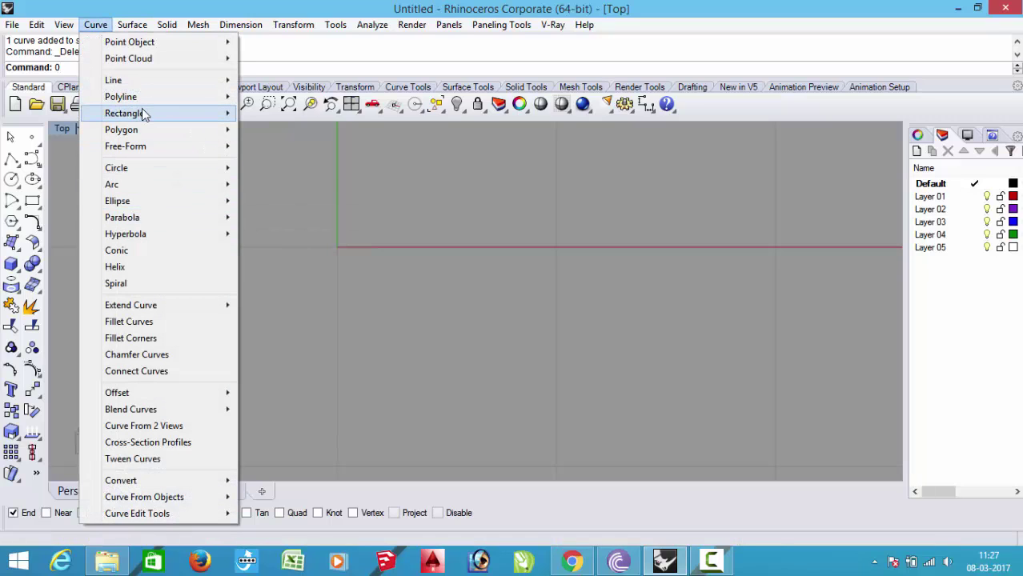
pyautogui.moveTo(142, 113)
pyautogui.click(296, 149)
pyautogui.click(337, 248)
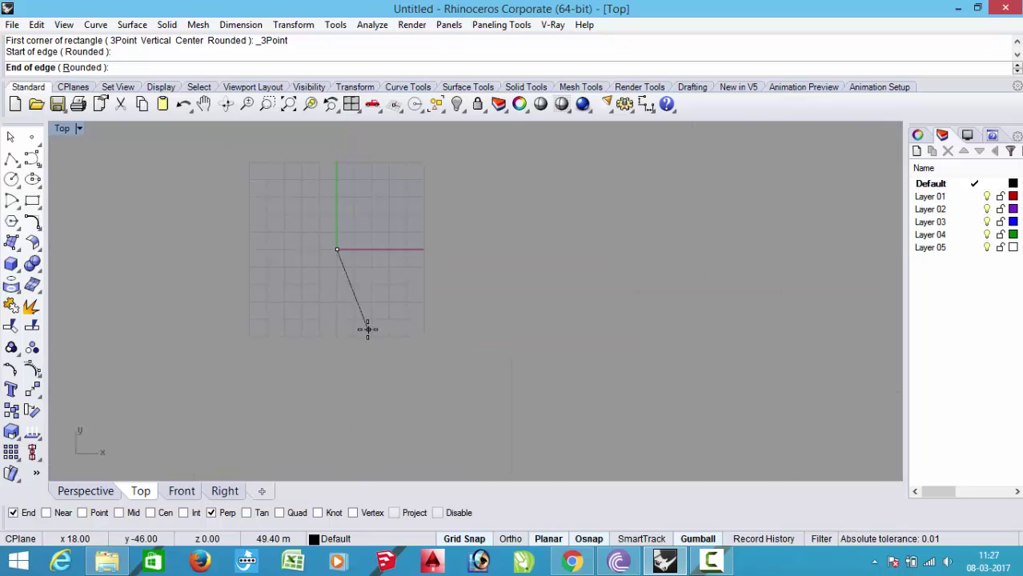
pyautogui.write('60')
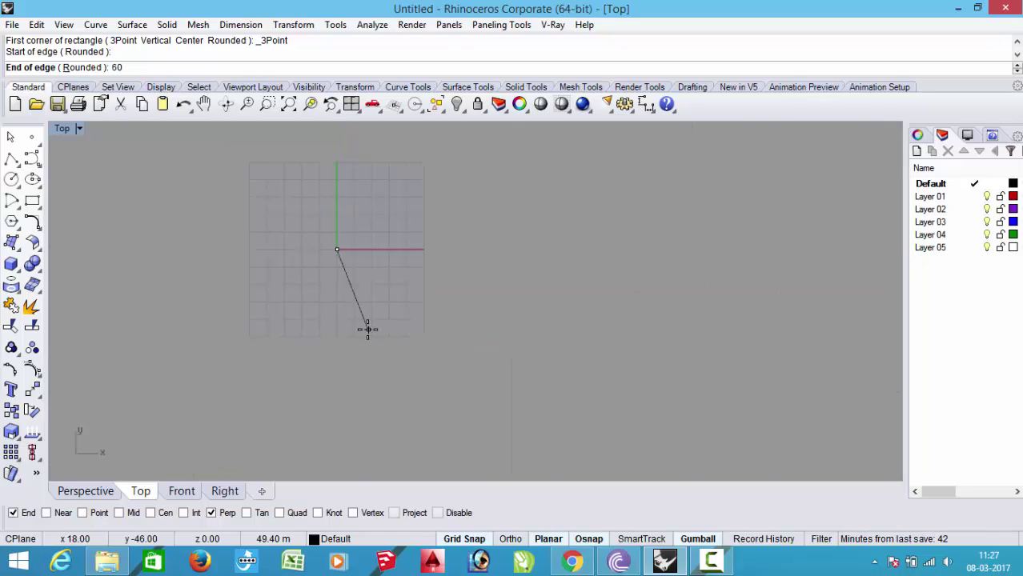
pyautogui.write('m')
pyautogui.press('Return')
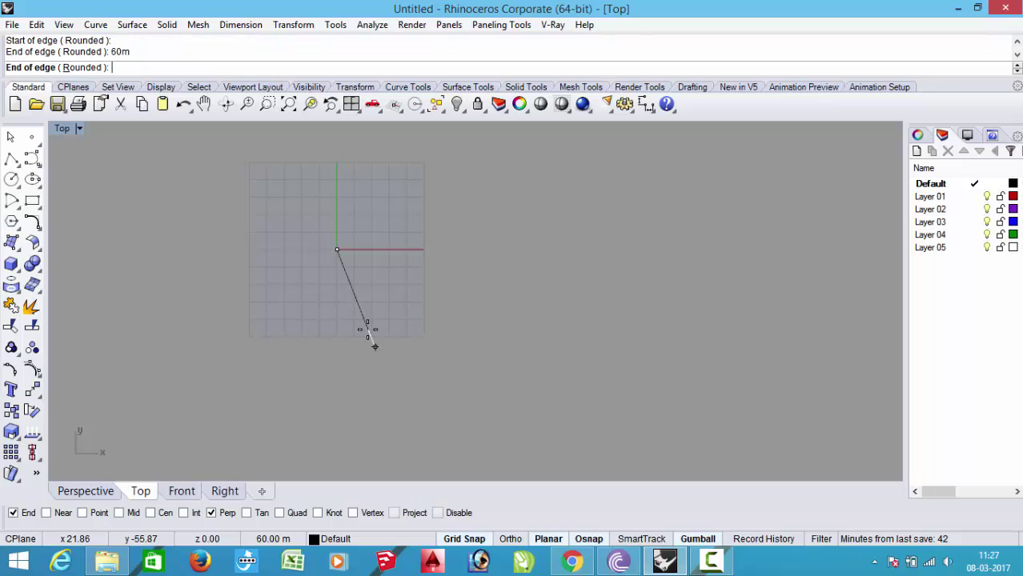
pyautogui.scroll(3, 385, 276)
pyautogui.press('F8')
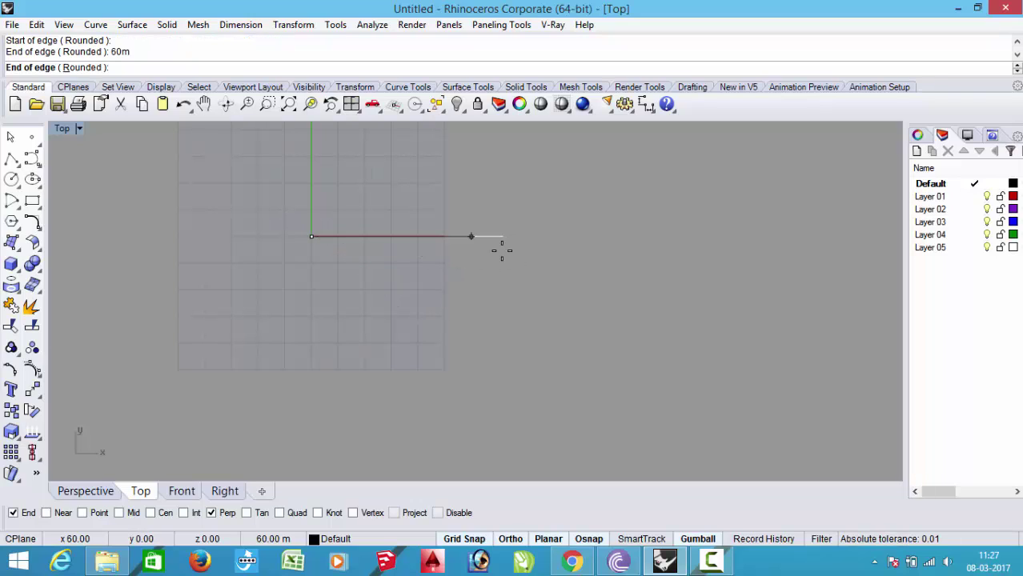
pyautogui.click(502, 250)
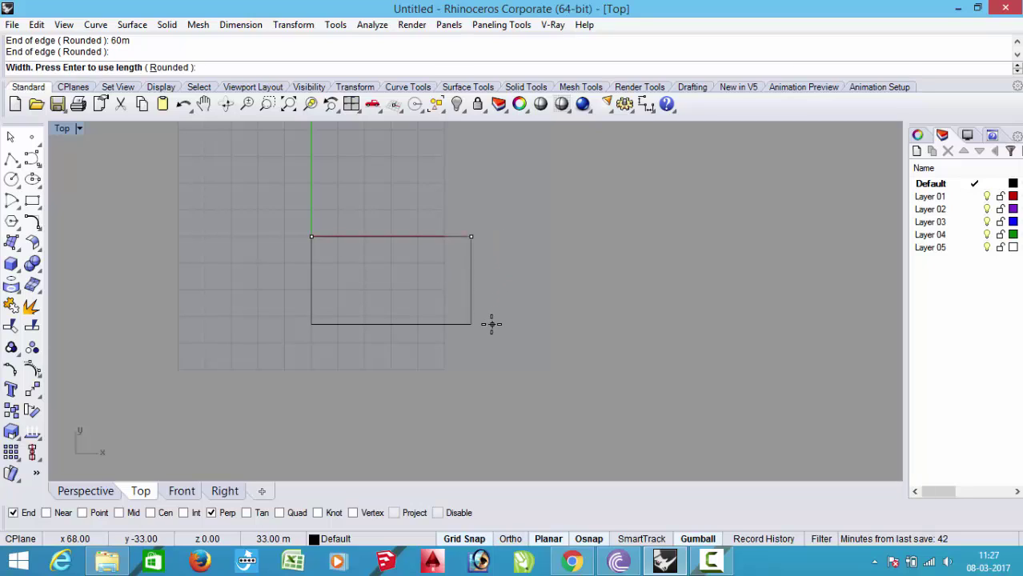
pyautogui.write('40m')
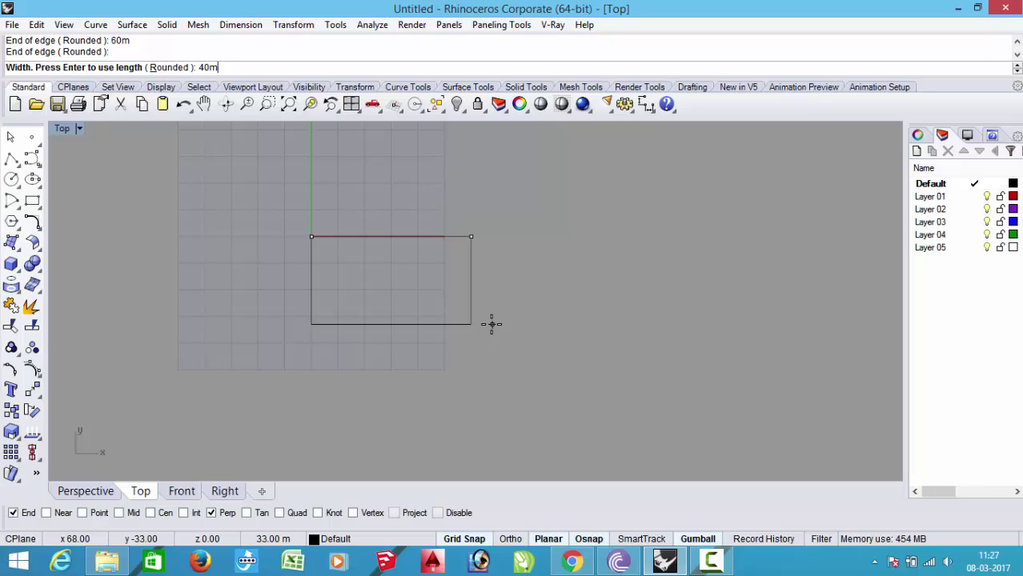
pyautogui.press('Return')
pyautogui.click(497, 345)
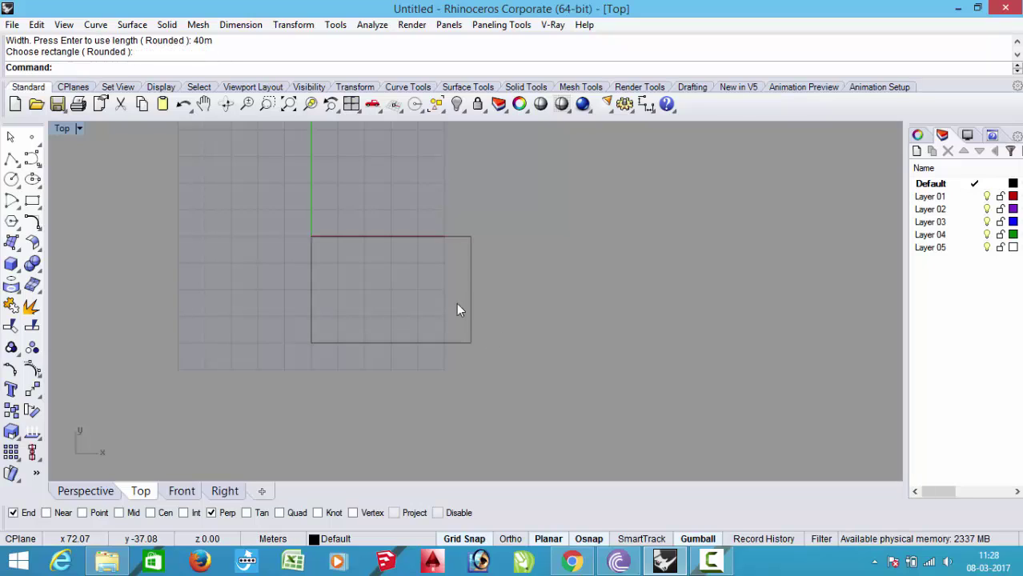
# Turn off grid snap, Ortho and object snaps for freehand drawing, and leave the handle curve command
pyautogui.scroll(2, 449, 295)
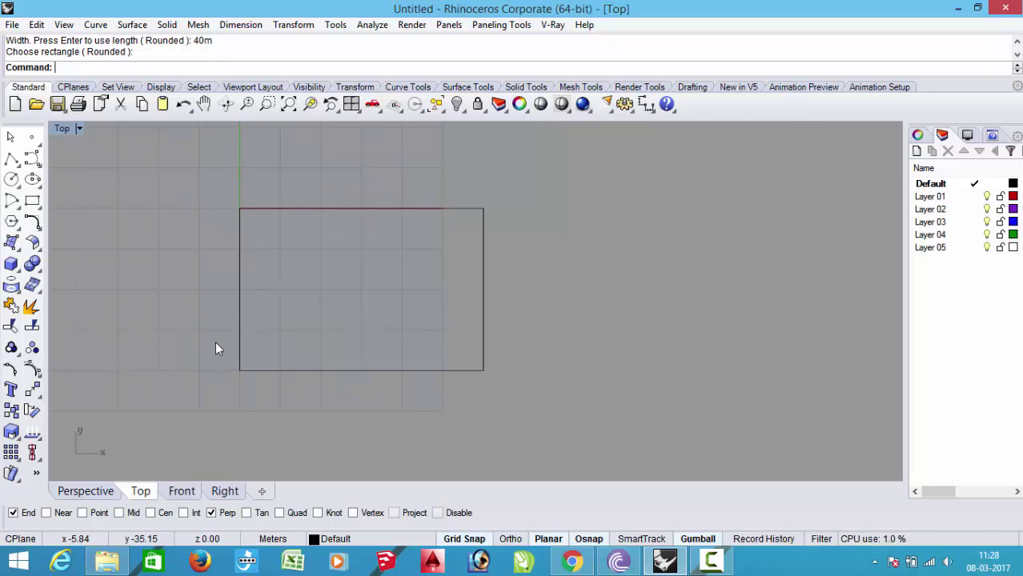
pyautogui.scroll(1, 256, 325)
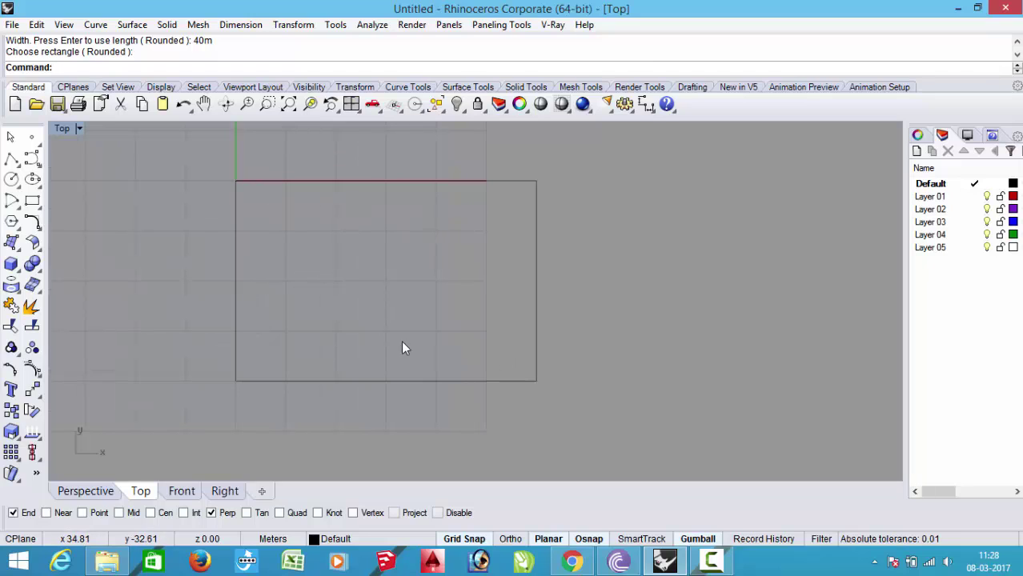
pyautogui.hotkey('ctrl', 'shift', 'h')
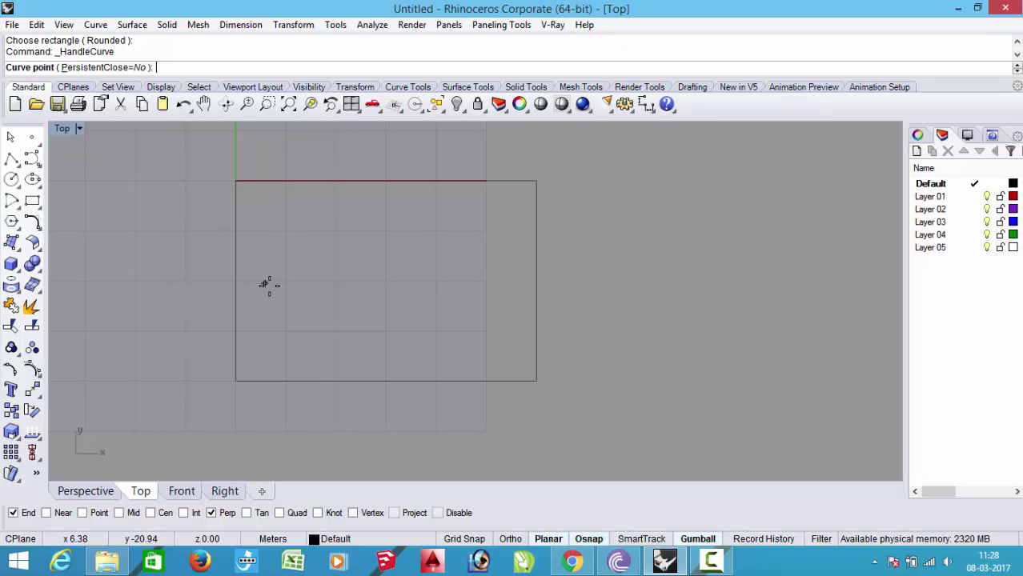
pyautogui.click(591, 541)
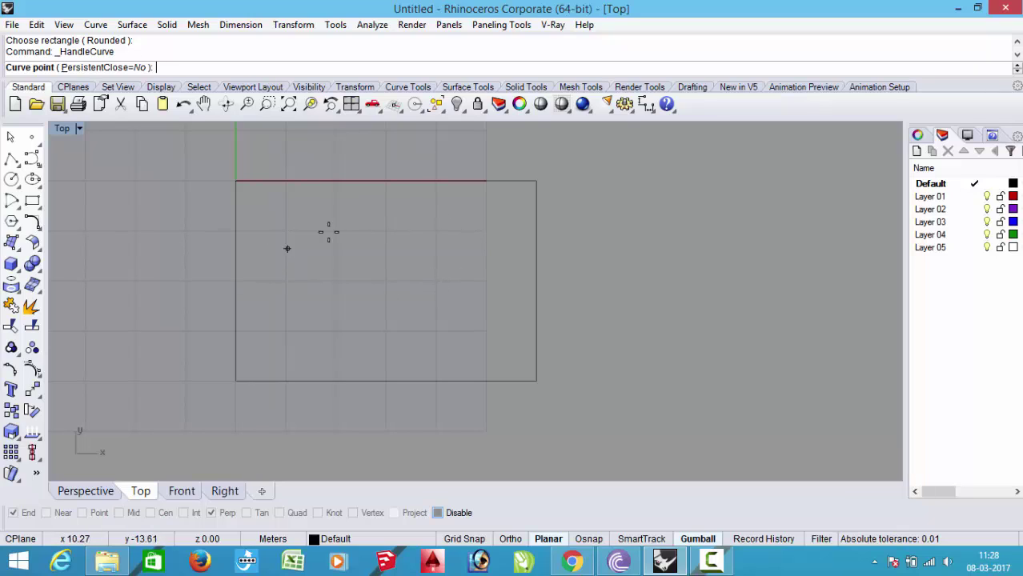
pyautogui.click(264, 312)
pyautogui.press('Return')
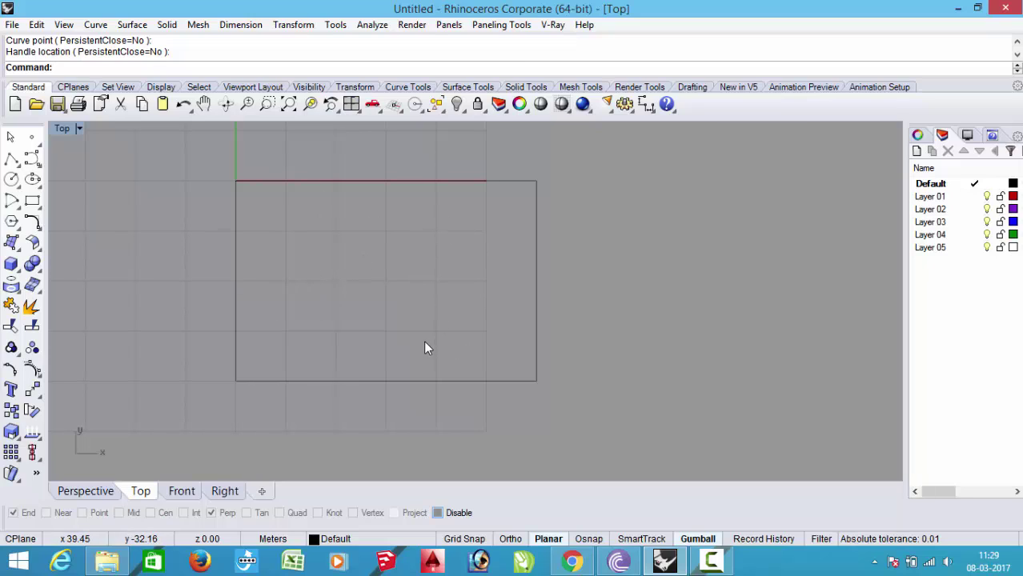
# Draw a closed degree 3 interpolated curve inside the rectangle, shaped as a freeform outline with three rounded lobes
pyautogui.click(33, 159)
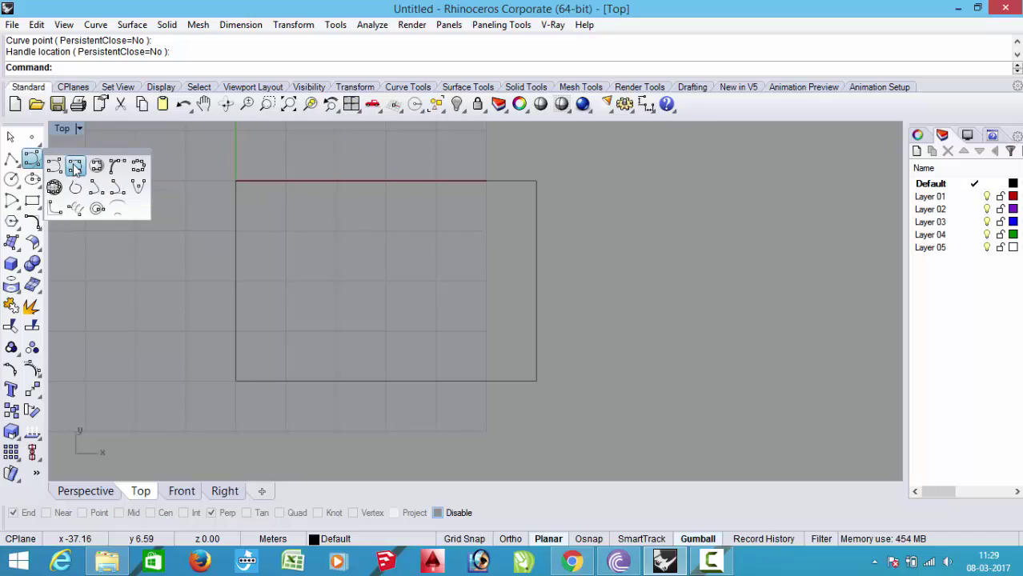
pyautogui.click(75, 167)
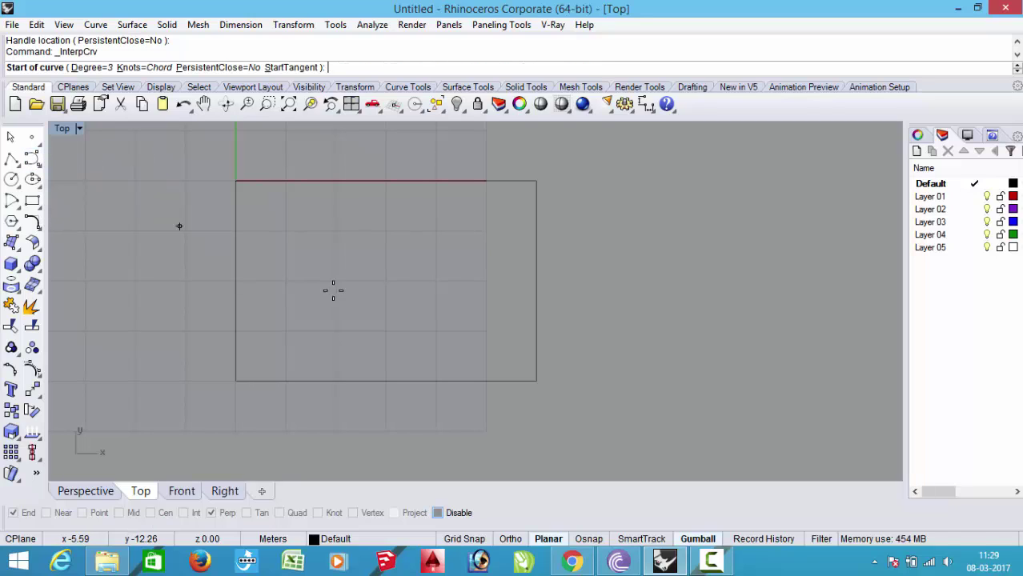
pyautogui.click(315, 348)
pyautogui.rightClick(317, 349)
pyautogui.rightClick(309, 346)
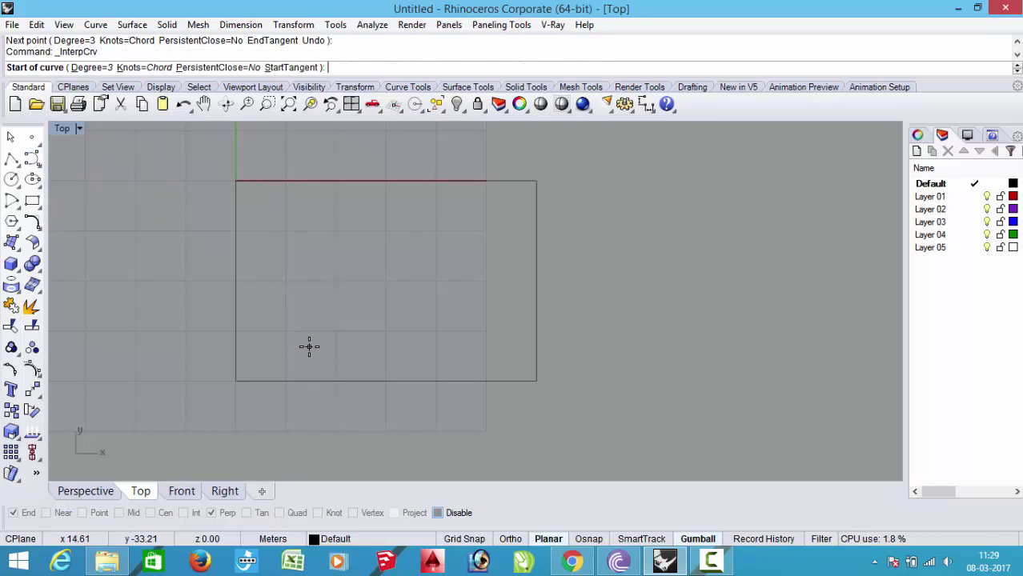
pyautogui.click(309, 346)
pyautogui.click(257, 340)
pyautogui.click(258, 276)
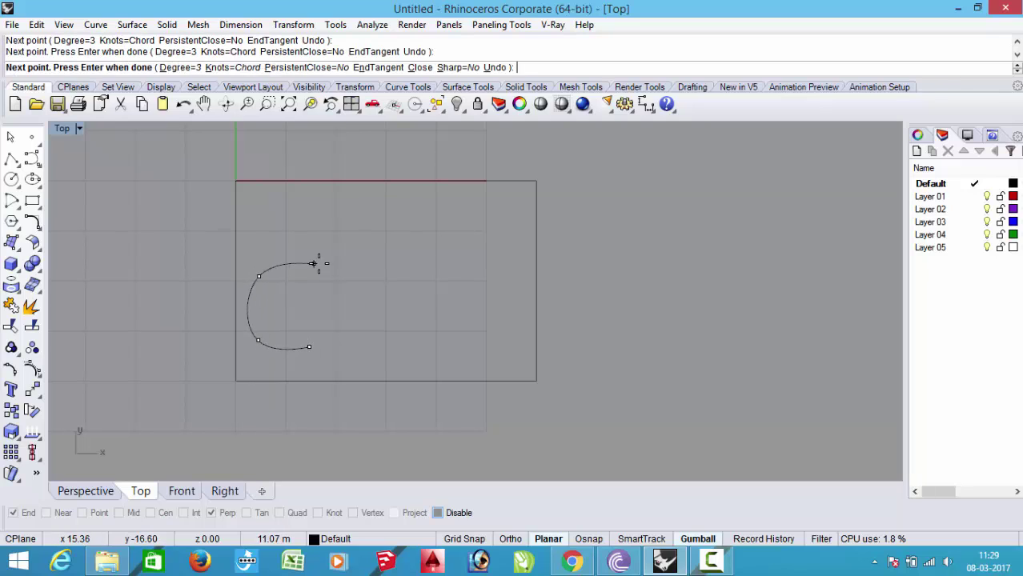
pyautogui.click(325, 263)
pyautogui.click(362, 205)
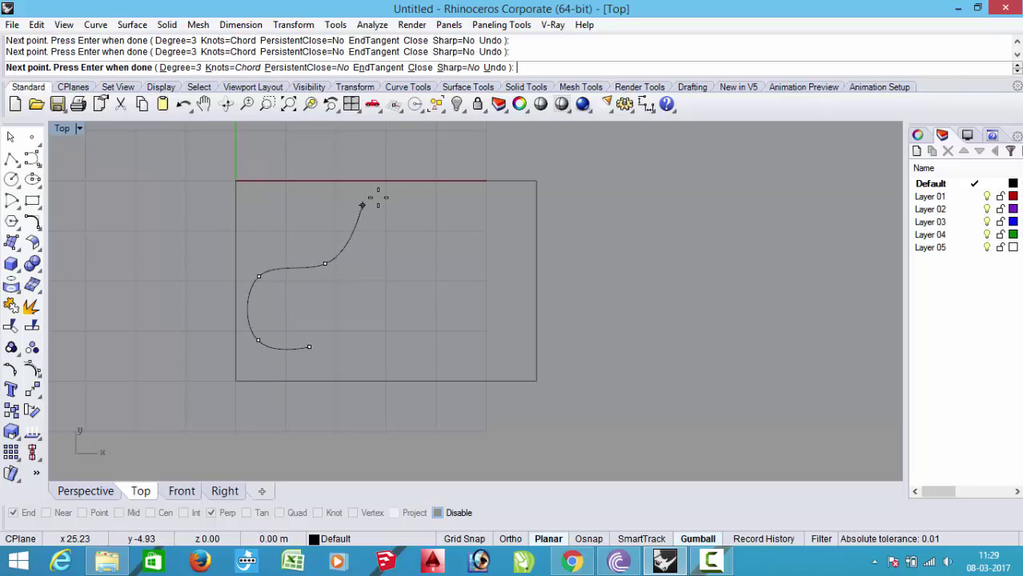
pyautogui.click(438, 195)
pyautogui.click(461, 254)
pyautogui.click(470, 290)
pyautogui.click(502, 340)
pyautogui.click(432, 366)
pyautogui.click(374, 330)
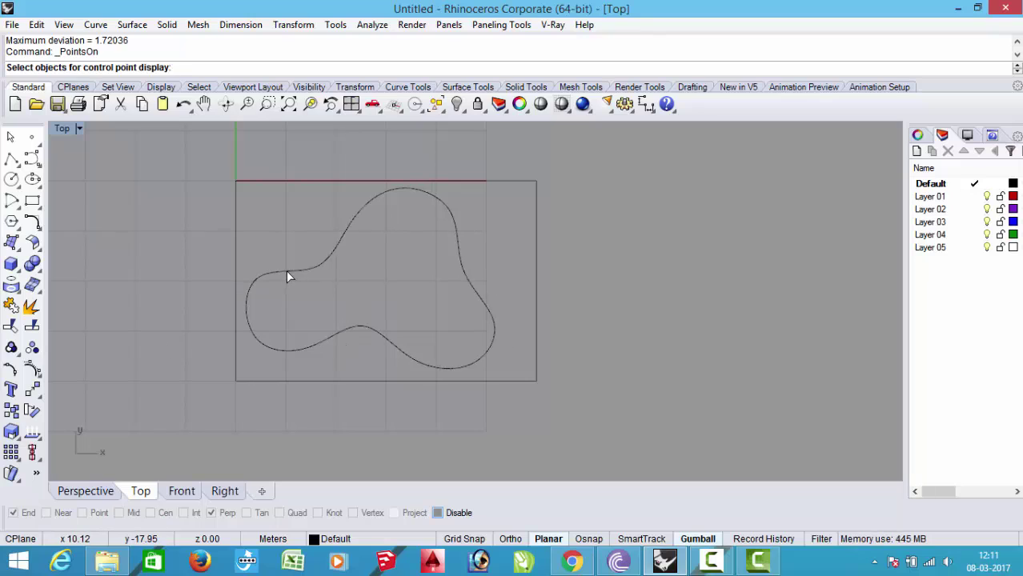
# Examine the freeform curve's control points, then hide them
pyautogui.click(287, 271)
pyautogui.press('Return')
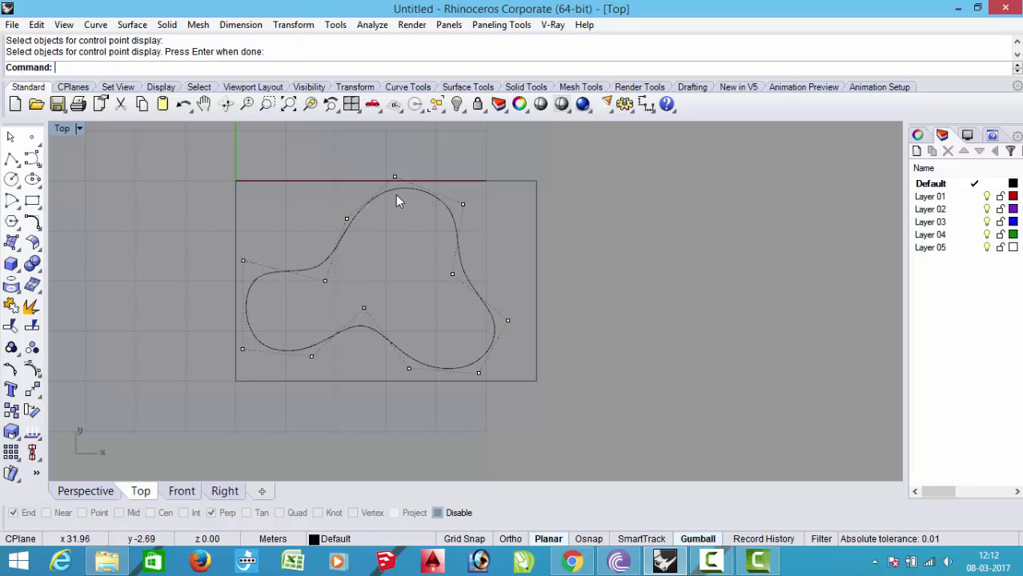
pyautogui.press('Escape')
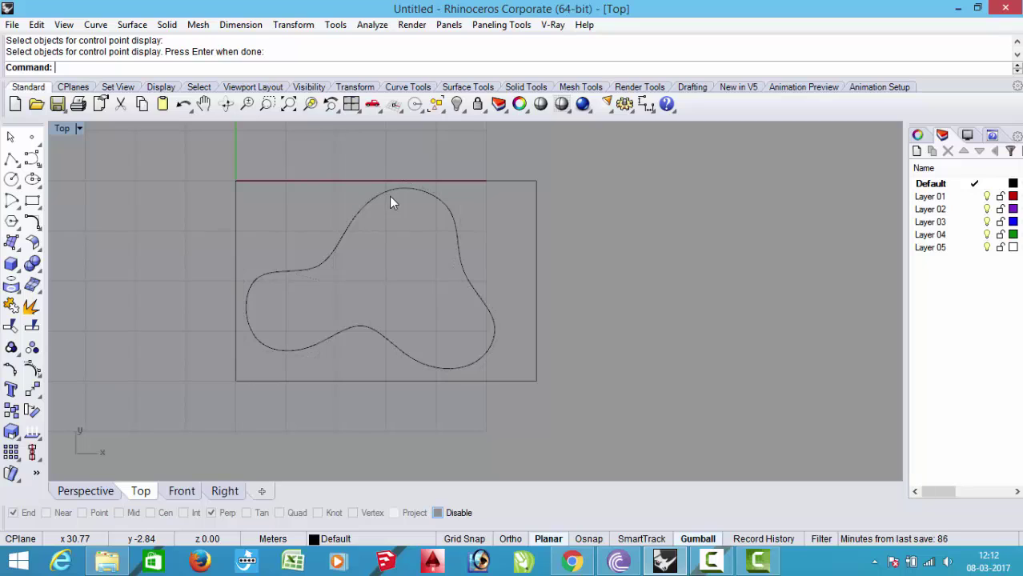
# Rebuild the freeform curve with a point count of 18 and degree 3, deleting the input curve
pyautogui.click(36, 25)
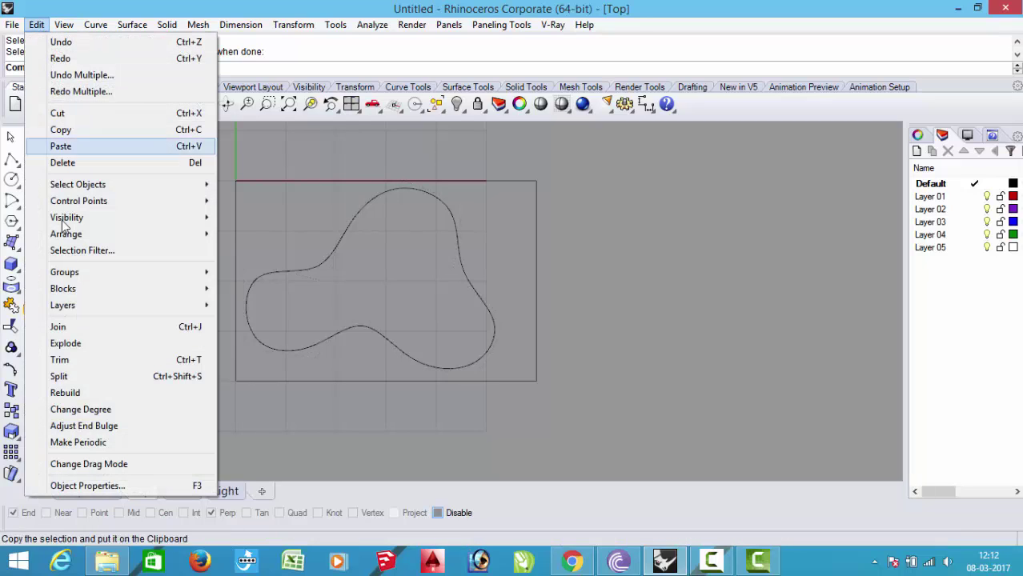
pyautogui.click(92, 393)
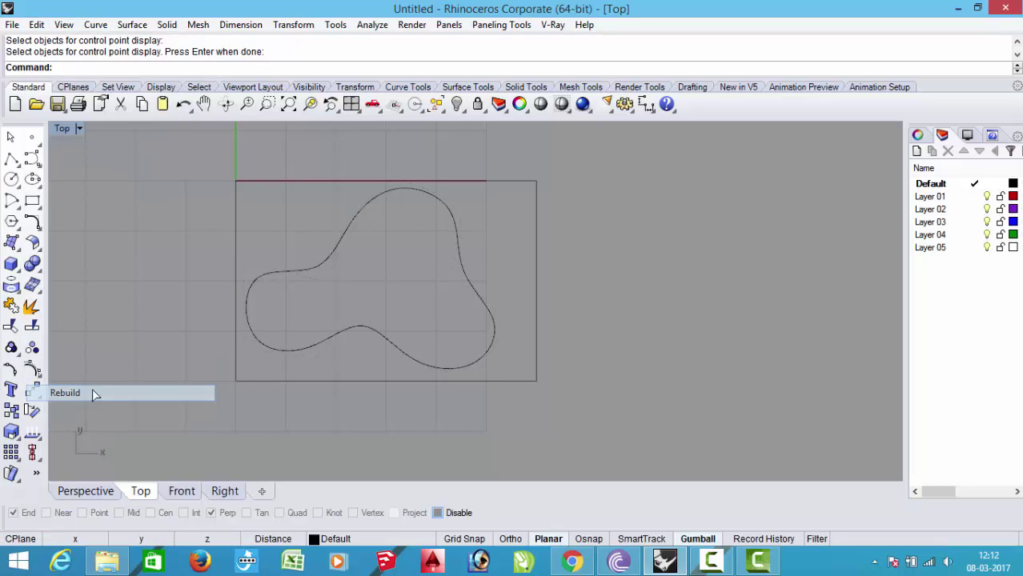
pyautogui.click(323, 258)
pyautogui.press('Return')
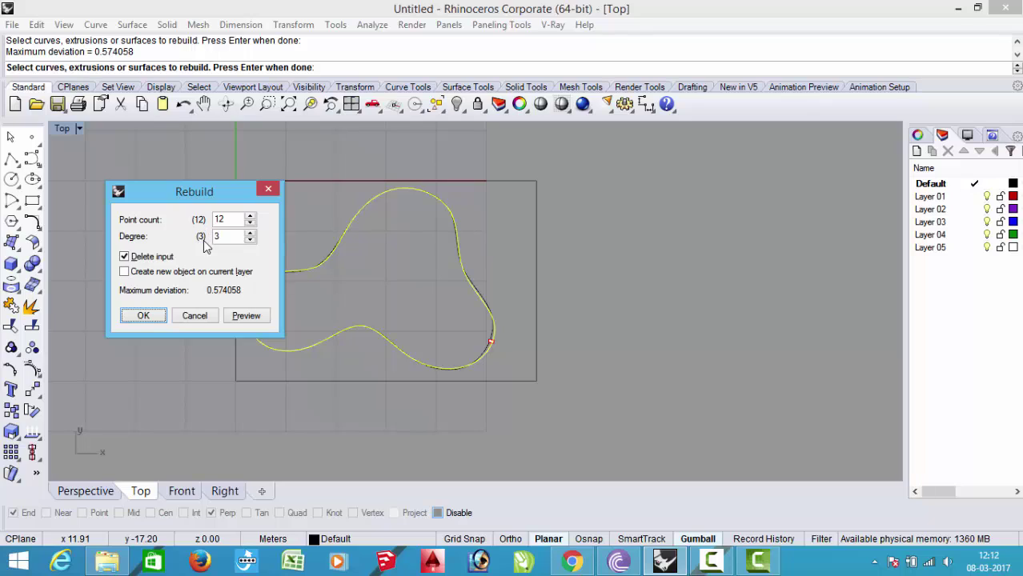
pyautogui.click(228, 219)
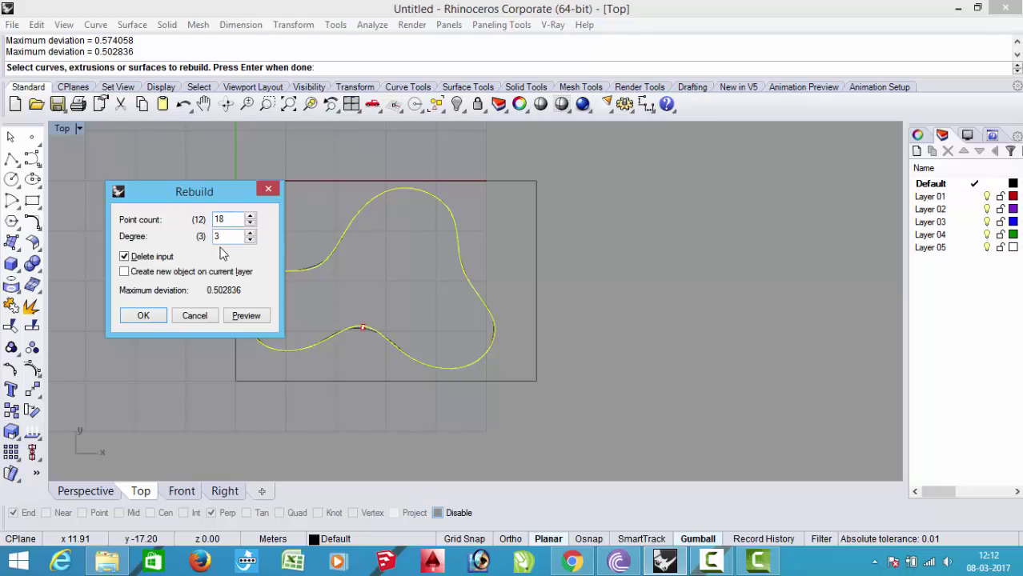
pyautogui.click(155, 316)
# Display the control points of the rebuilt freeform curve
pyautogui.press('F10')
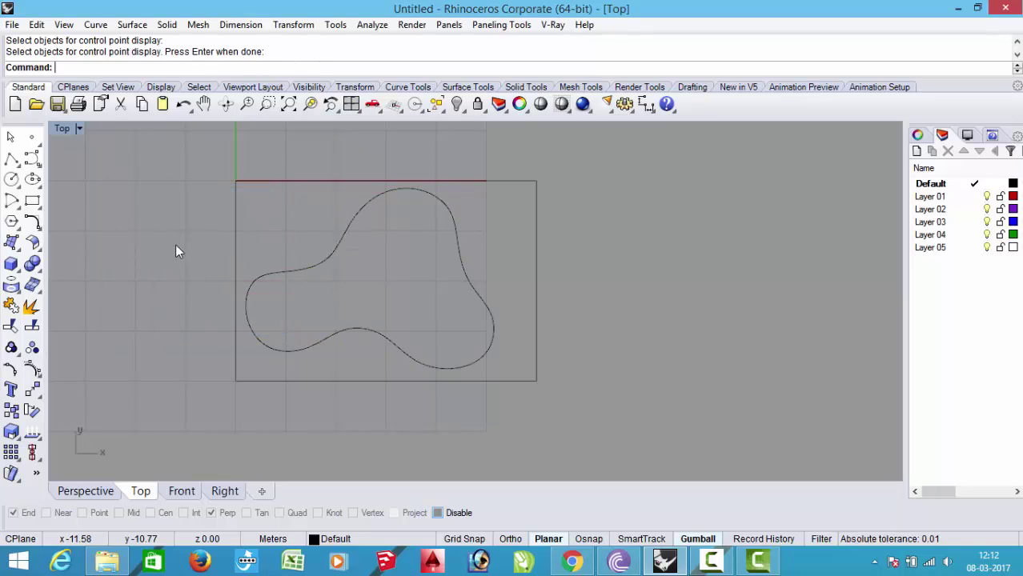
pyautogui.click(249, 282)
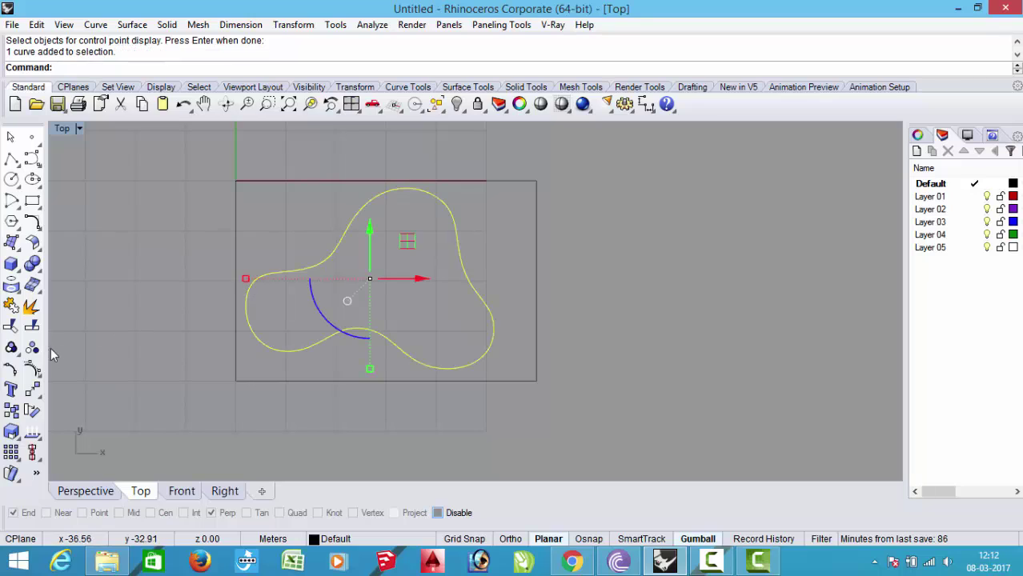
pyautogui.press('Return')
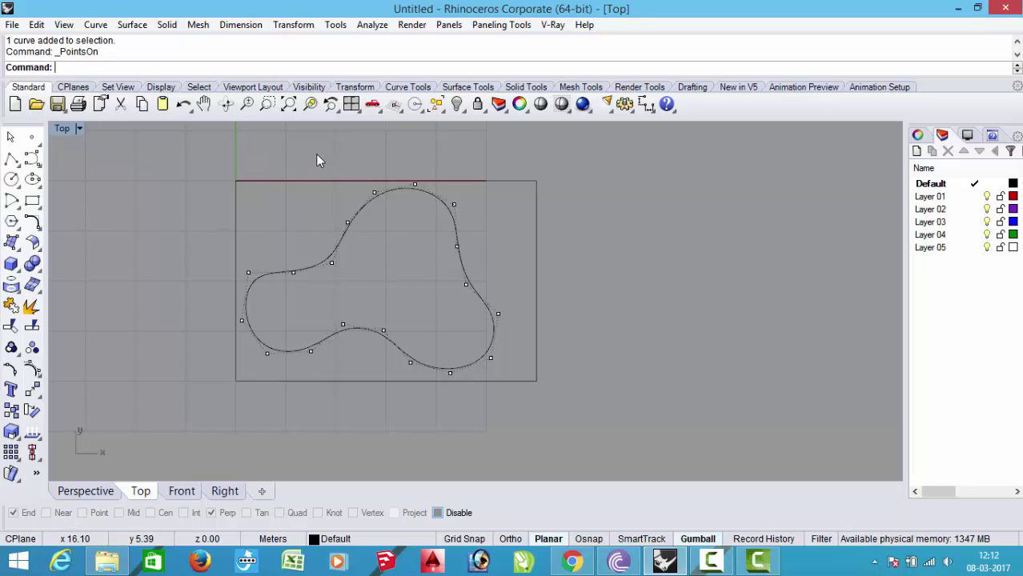
# Move the control points of the curve's lower-right lobe outward to the right and slightly down
pyautogui.click(332, 262)
pyautogui.moveTo(426, 260); pyautogui.dragTo(491, 347)
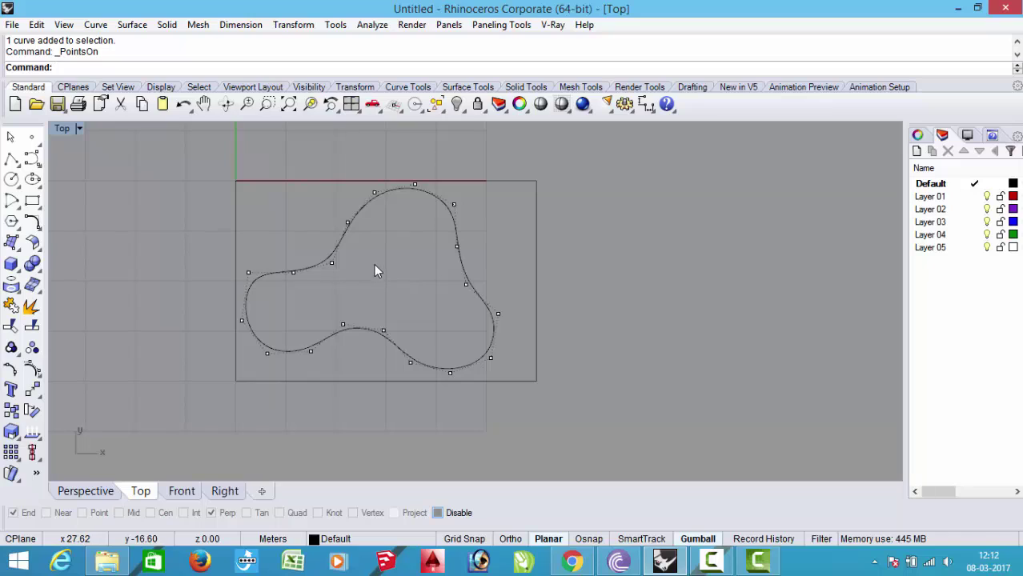
pyautogui.moveTo(375, 258); pyautogui.dragTo(514, 391)
pyautogui.moveTo(491, 332); pyautogui.dragTo(516, 332)
pyautogui.moveTo(470, 302); pyautogui.dragTo(470, 309)
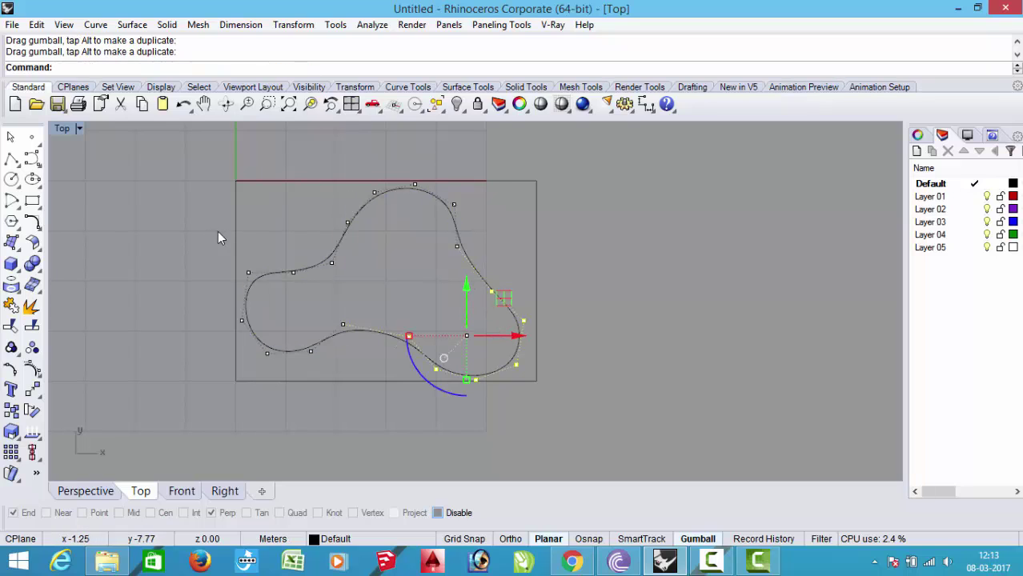
# Move the seven control points of the curve's left lobe slightly down, and hide the control points
pyautogui.moveTo(208, 238); pyautogui.dragTo(354, 365)
pyautogui.moveTo(292, 280); pyautogui.dragTo(292, 293)
pyautogui.press('Escape')
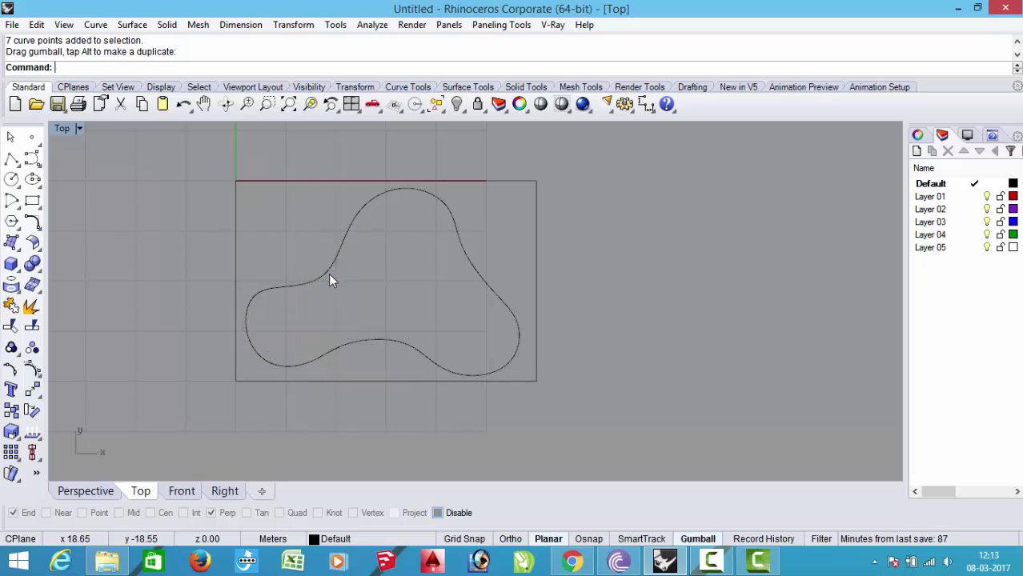
# Display the curve's control points again and move the one at the inner bend between the left and upper lobes rightward
pyautogui.click(330, 275)
pyautogui.click(11, 348)
pyautogui.click(333, 279)
pyautogui.moveTo(343, 283); pyautogui.dragTo(359, 281)
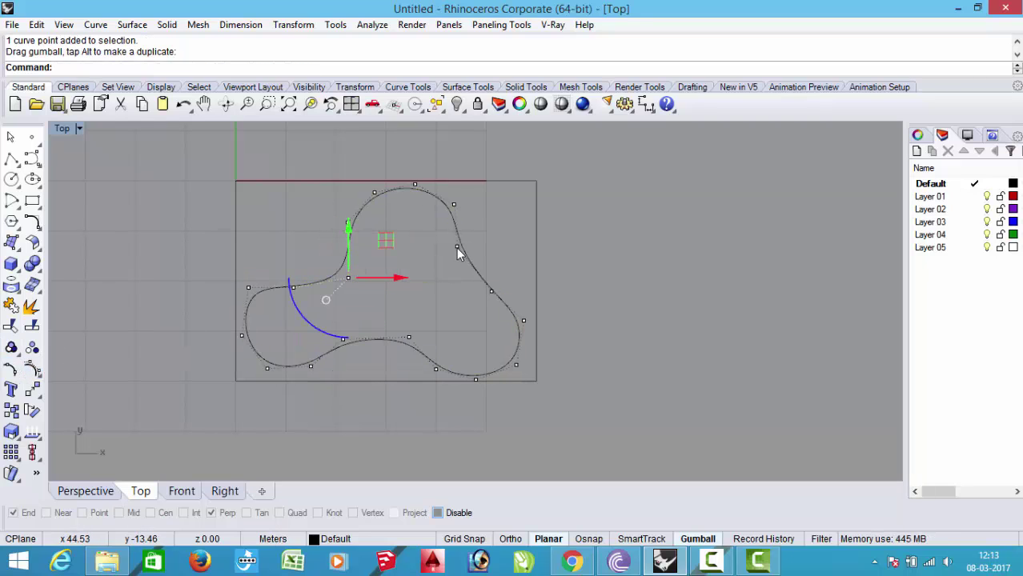
# Move the control point on the right side below the upper lobe downward to deepen the bend
pyautogui.click(456, 248)
pyautogui.moveTo(457, 214); pyautogui.dragTo(457, 238)
pyautogui.press('Escape')
# Raise the three control points along the top edge of the left lobe, checking the one at the inner bend
pyautogui.moveTo(232, 302); pyautogui.dragTo(324, 265)
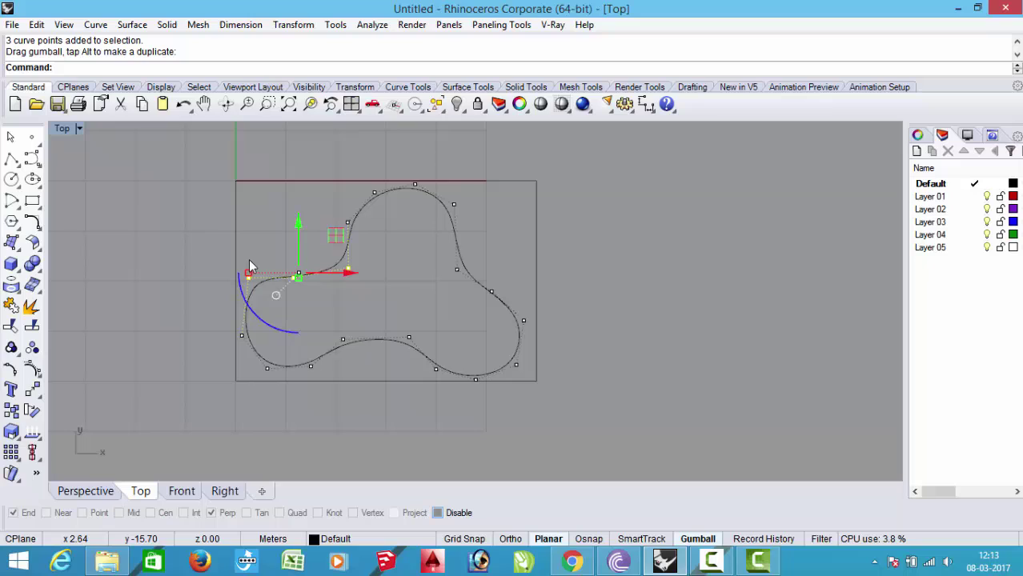
pyautogui.press('Escape')
pyautogui.click(347, 269)
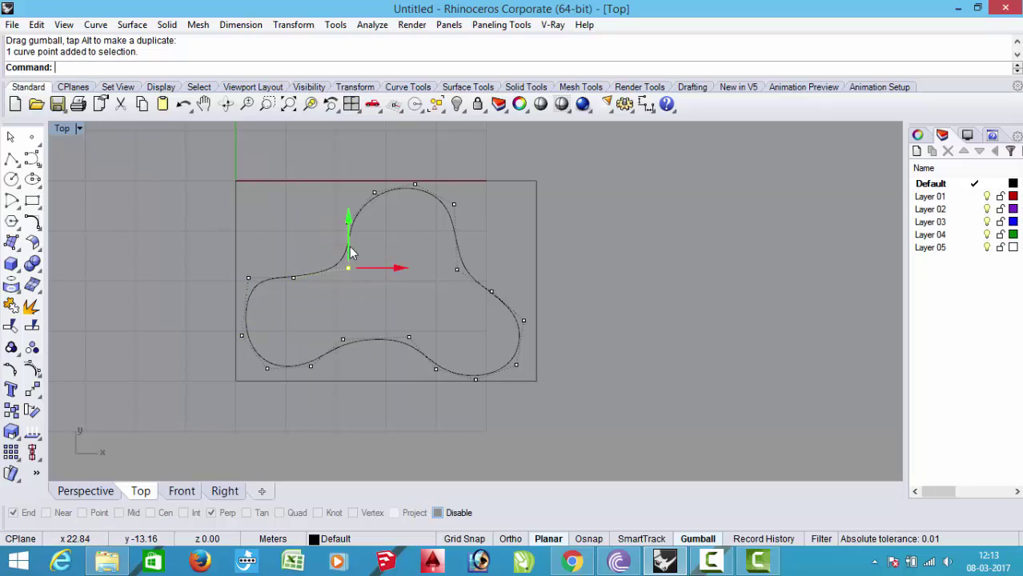
pyautogui.moveTo(349, 246); pyautogui.dragTo(350, 249)
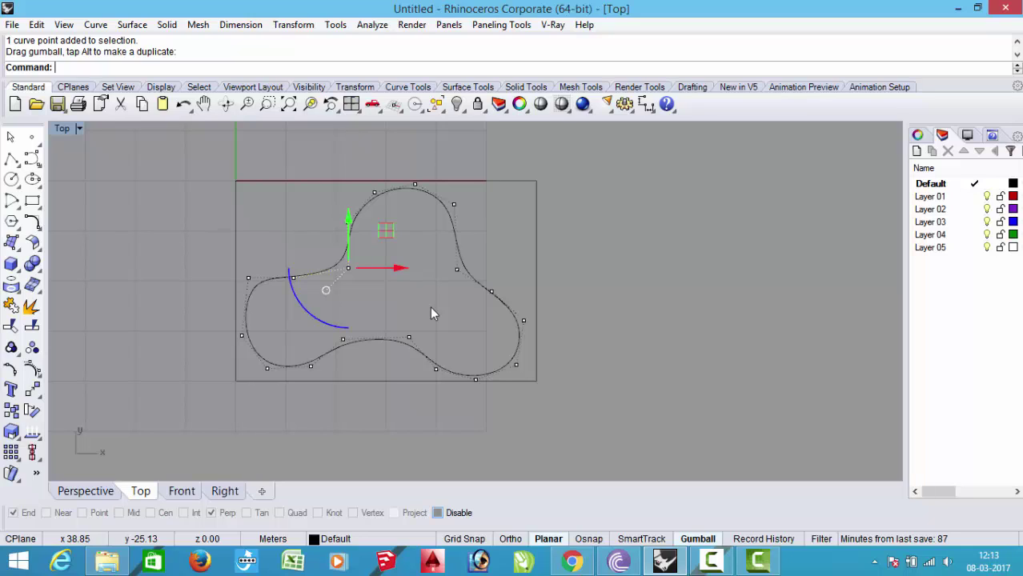
# Clear the point selection and hide the freeform curve's control points
pyautogui.press('Escape')
pyautogui.press('Escape')
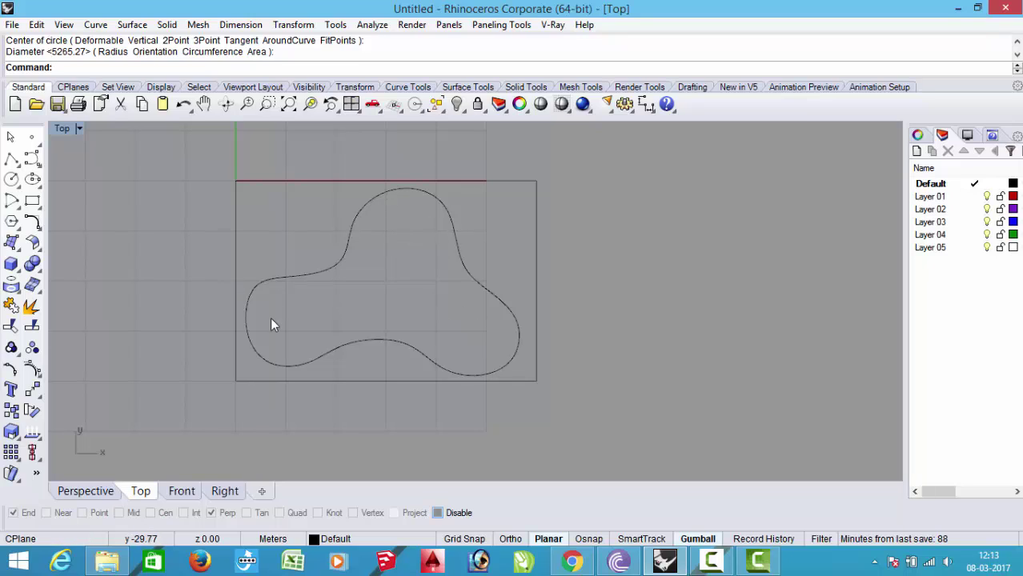
# Try a circle with a 2 m diameter in the upper lobe, and undo it
pyautogui.click(12, 181)
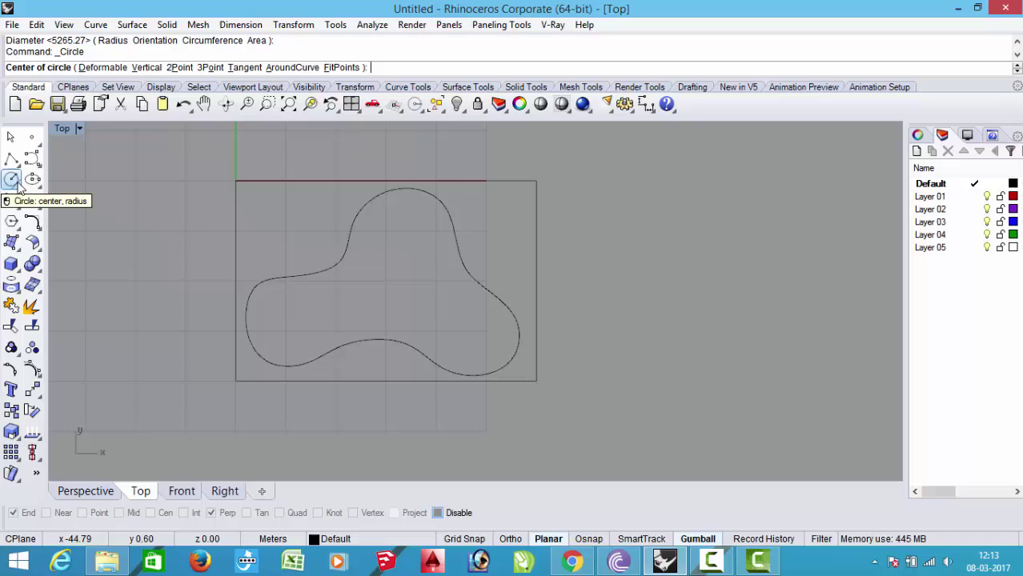
pyautogui.click(404, 234)
pyautogui.click(401, 246)
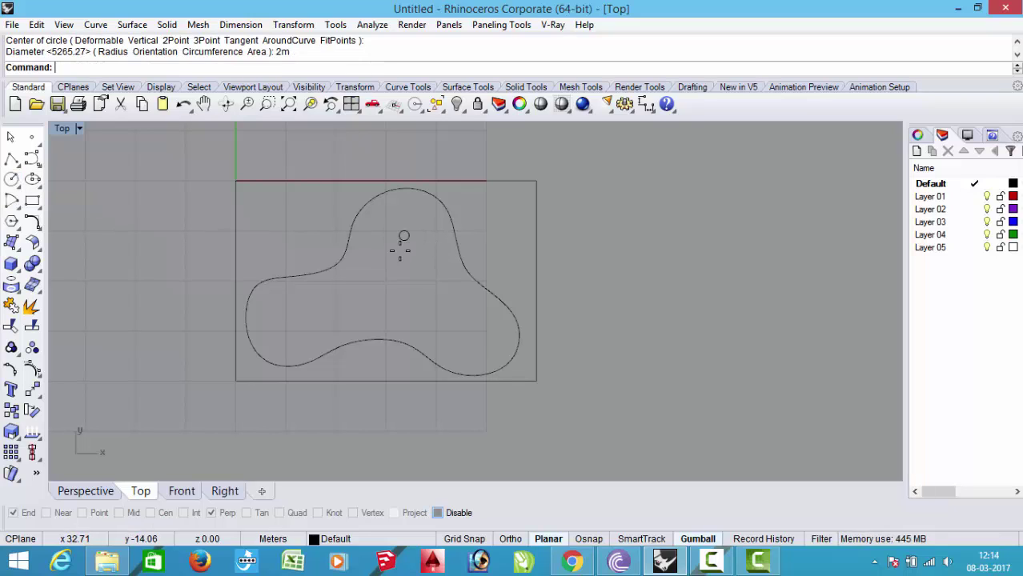
pyautogui.hotkey('ctrl', 'z')
# Draw three circles with a diameter of 4 m, one inside each lobe of the freeform curve
pyautogui.press('Return')
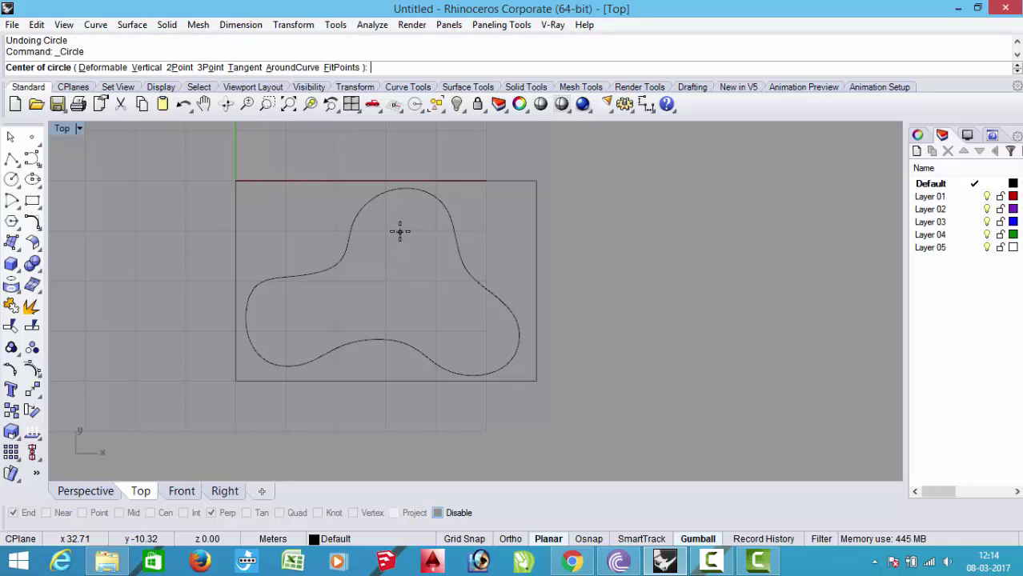
pyautogui.click(402, 231)
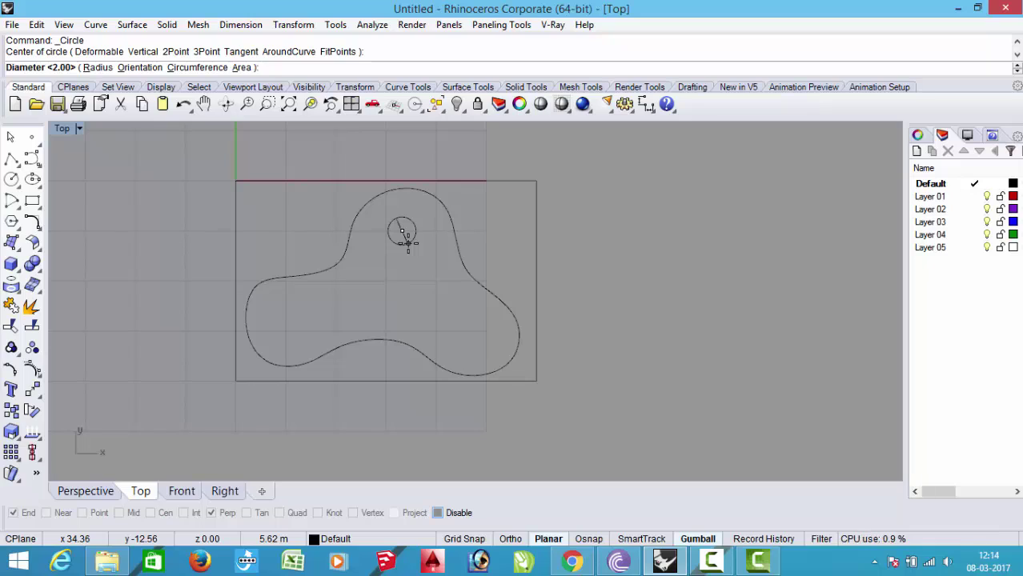
pyautogui.press('Return')
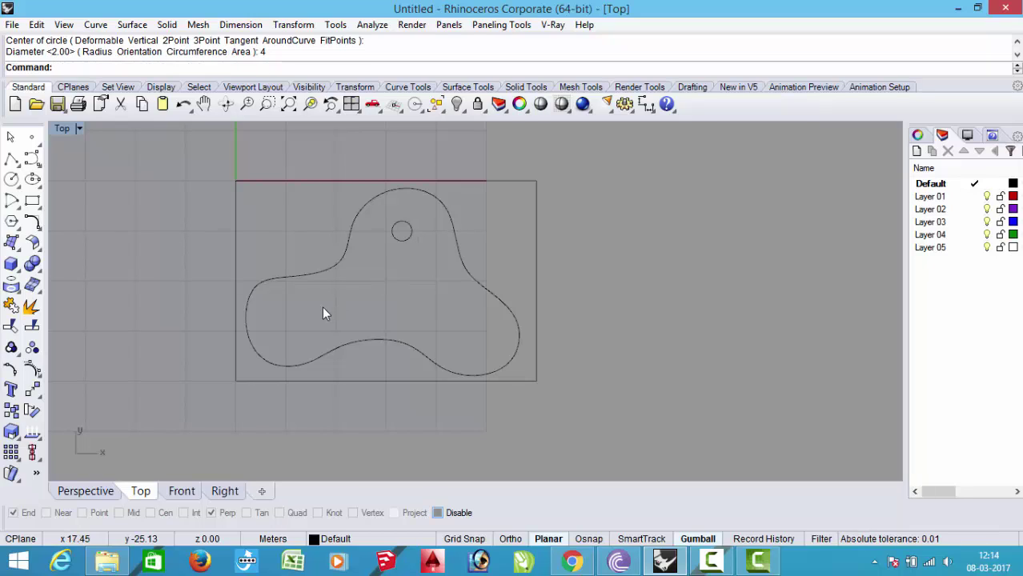
pyautogui.press('Return')
pyautogui.click(293, 320)
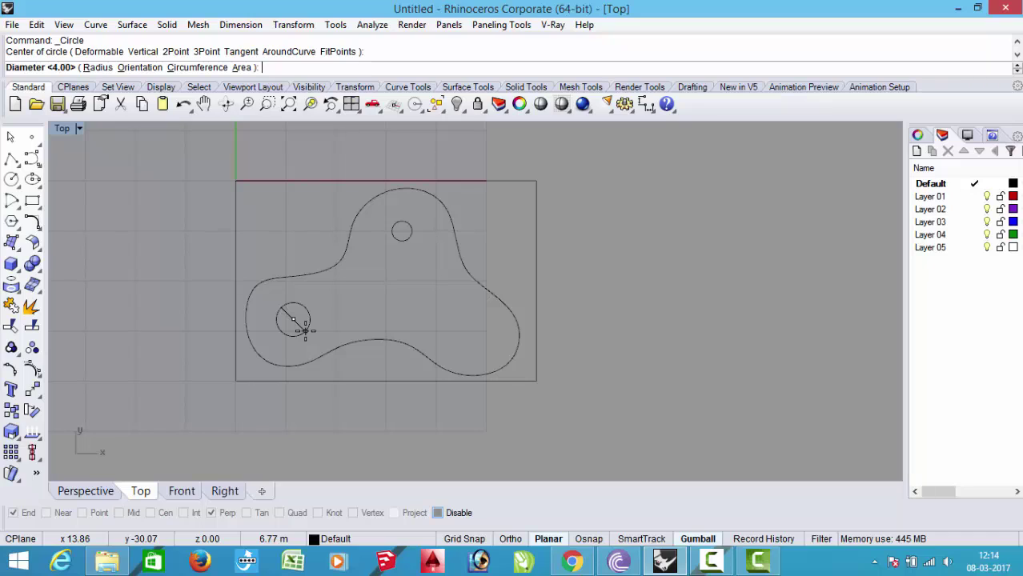
pyautogui.press('Return')
pyautogui.press('Return')
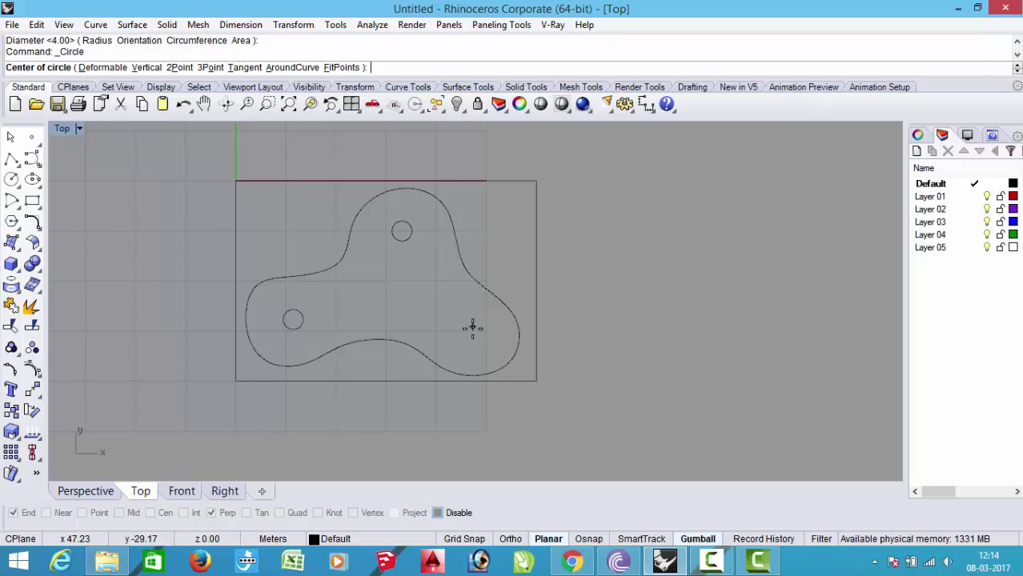
pyautogui.click(471, 330)
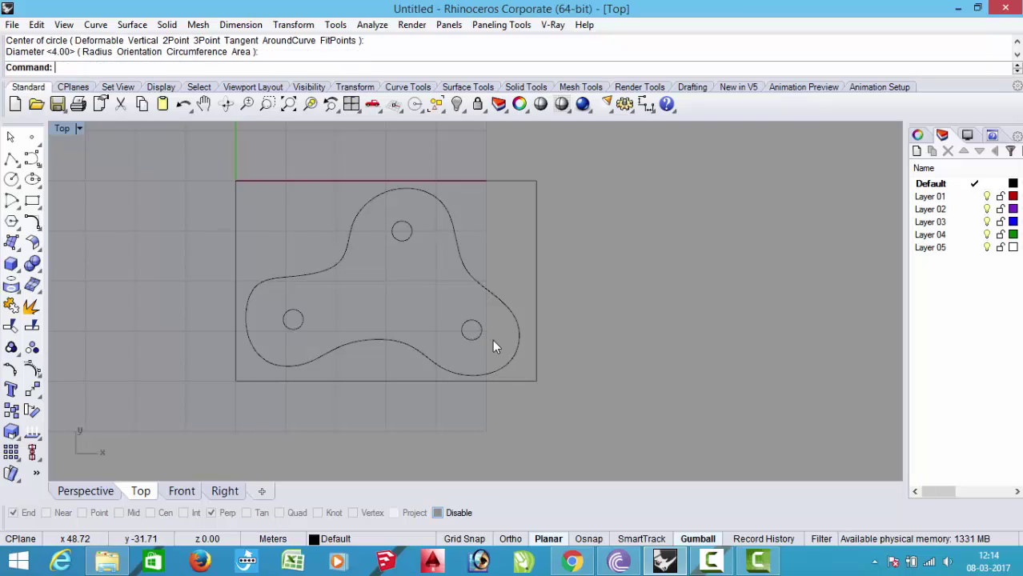
# Stretch the upper and right circles horizontally and the left circle vertically into small ellipses
pyautogui.click(411, 234)
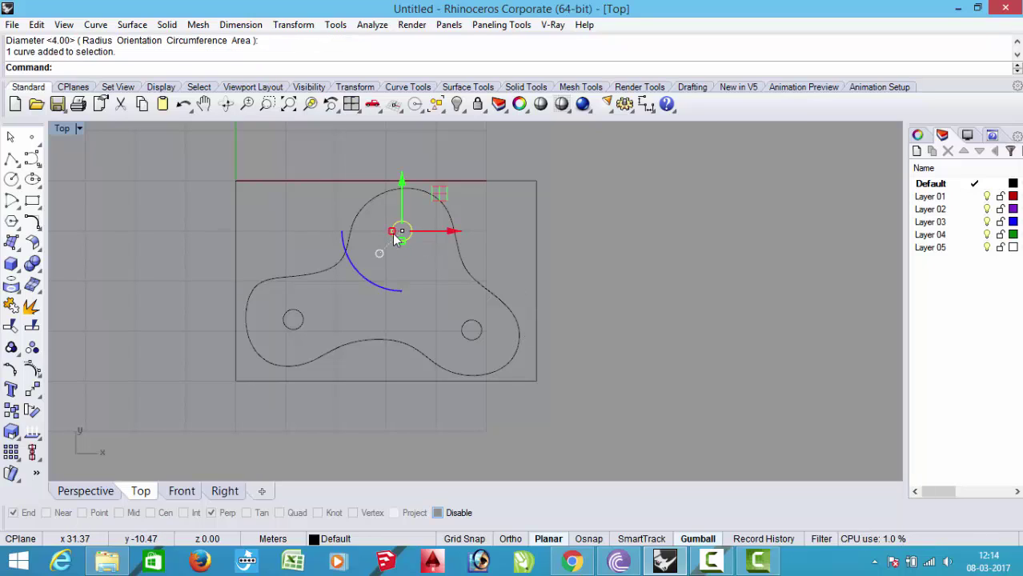
pyautogui.moveTo(389, 230); pyautogui.dragTo(385, 236)
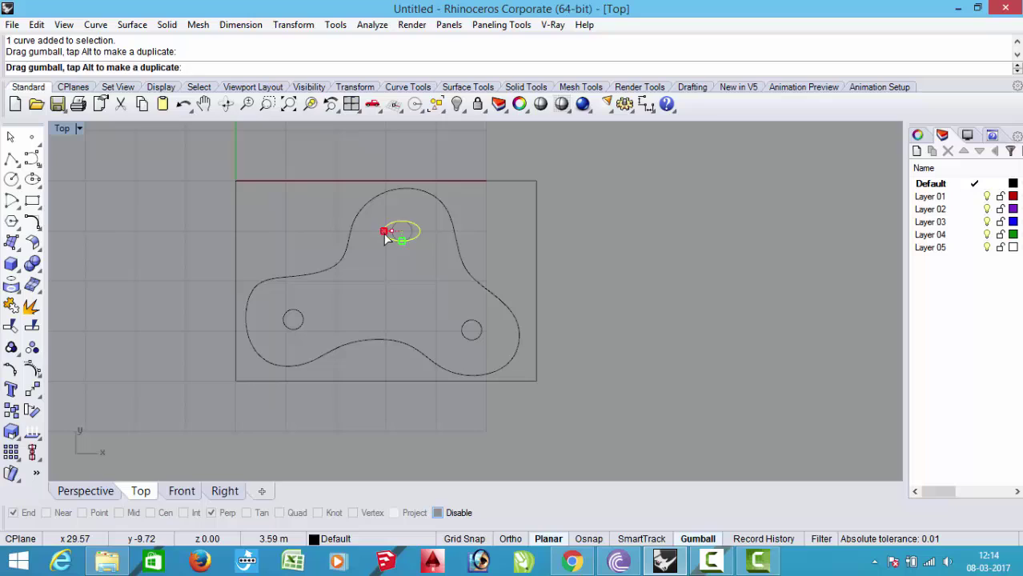
pyautogui.click(304, 320)
pyautogui.moveTo(296, 331); pyautogui.dragTo(293, 339)
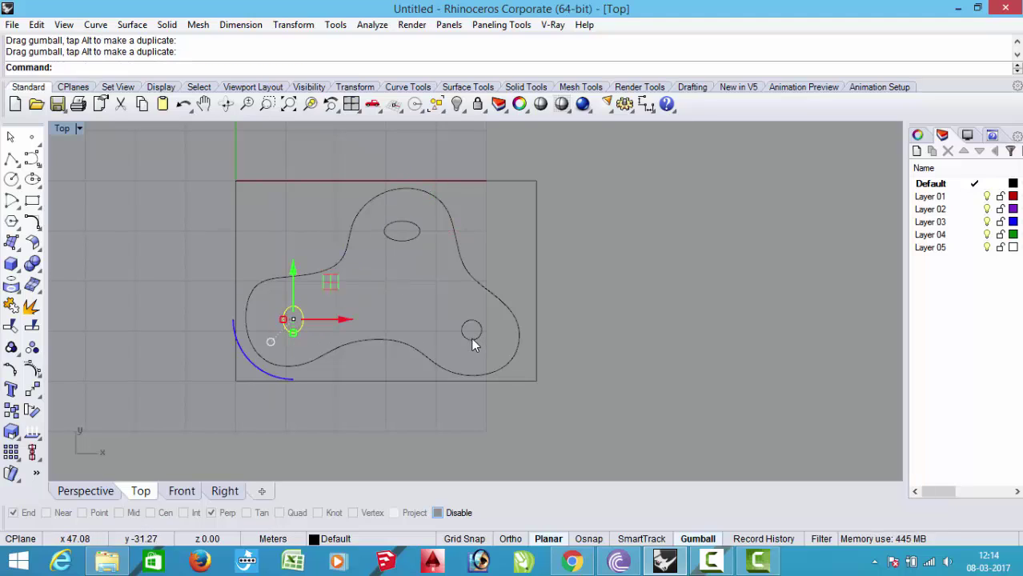
pyautogui.click(462, 335)
pyautogui.moveTo(461, 336); pyautogui.dragTo(456, 333)
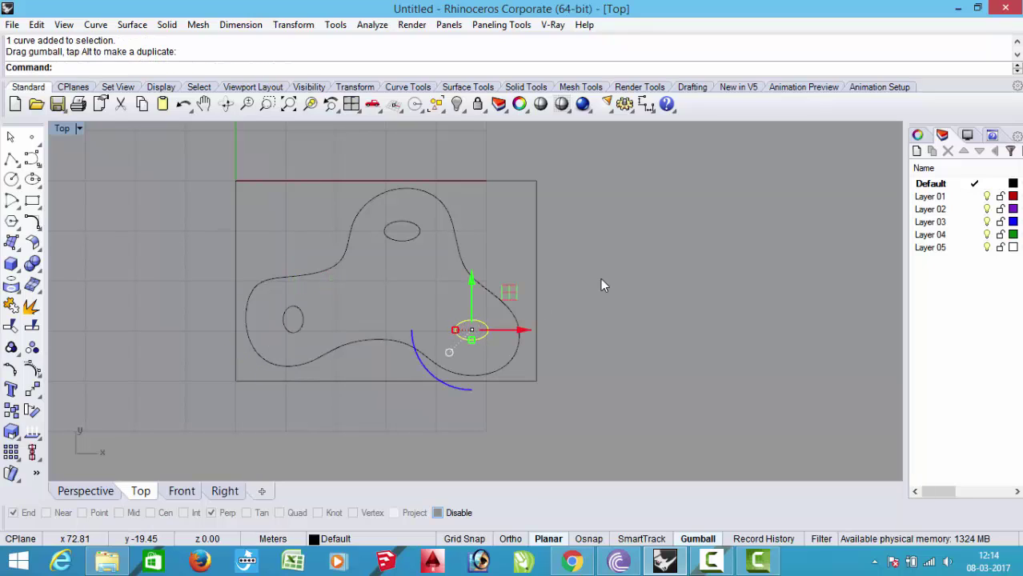
pyautogui.click(602, 281)
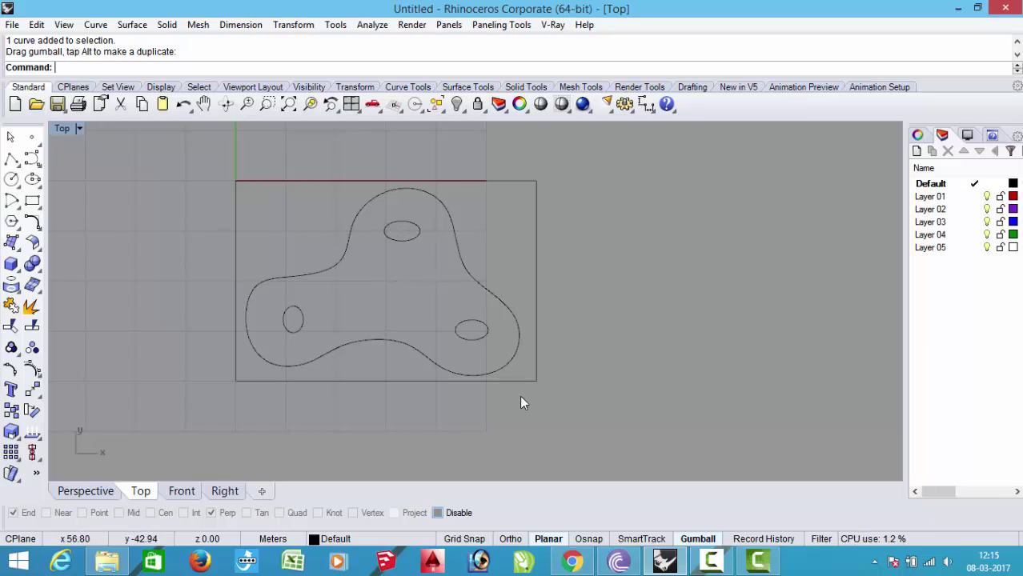
# Draw a larger ellipse centred on the upper lobe's small ellipse, with a horizontal half-axis of about 7.6 m
pyautogui.click(32, 179)
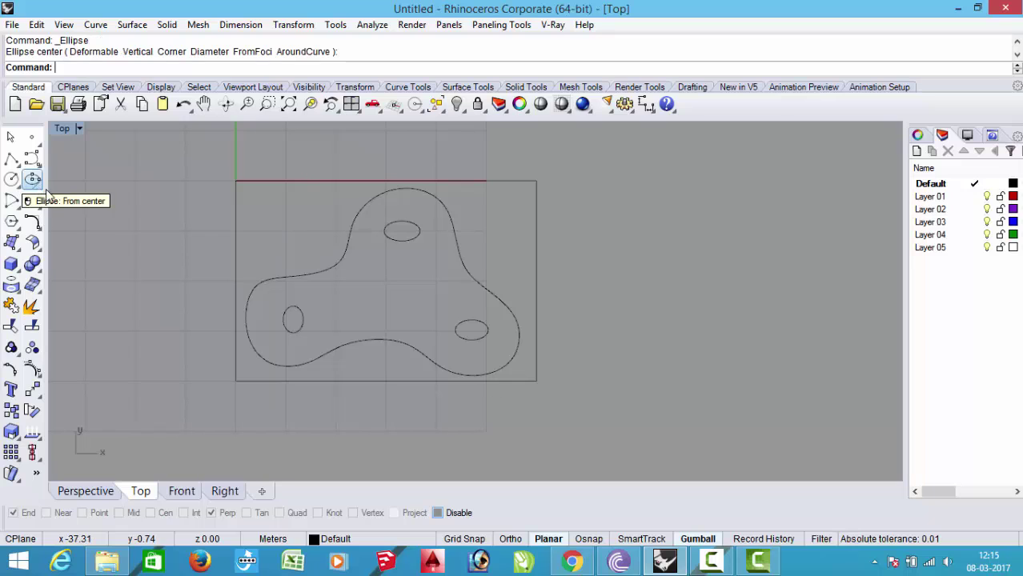
pyautogui.click(33, 181)
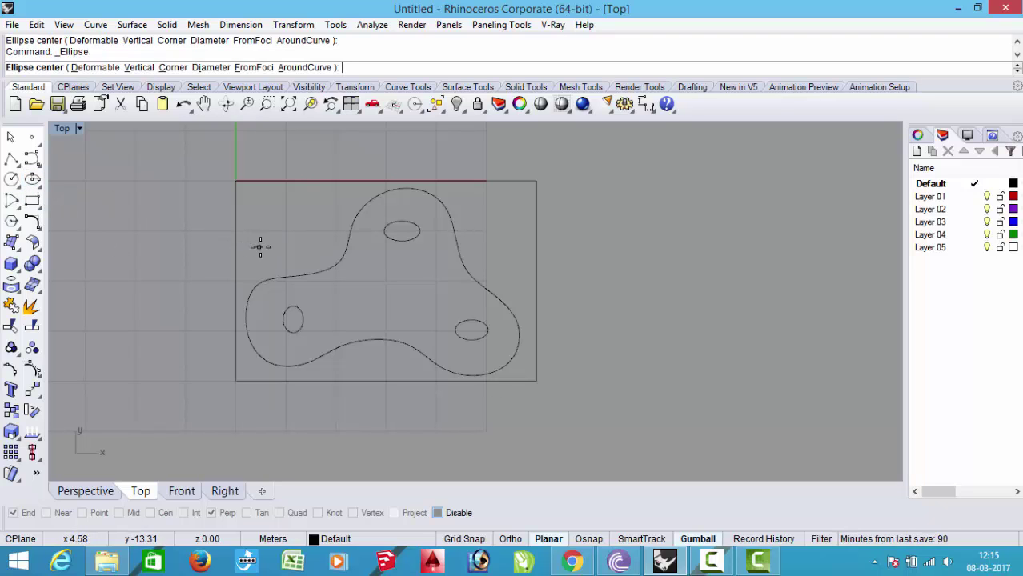
pyautogui.click(403, 232)
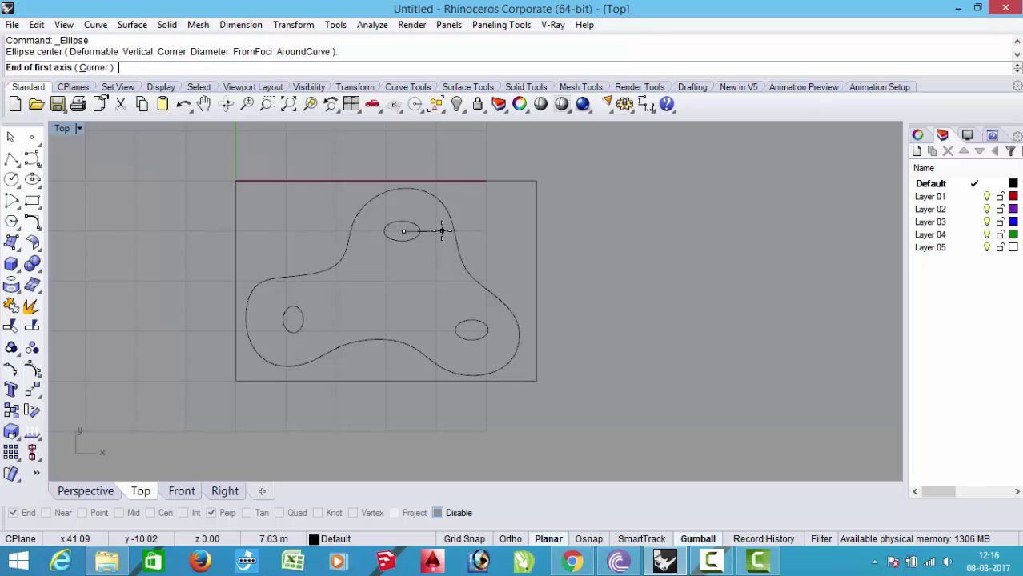
pyautogui.click(441, 231)
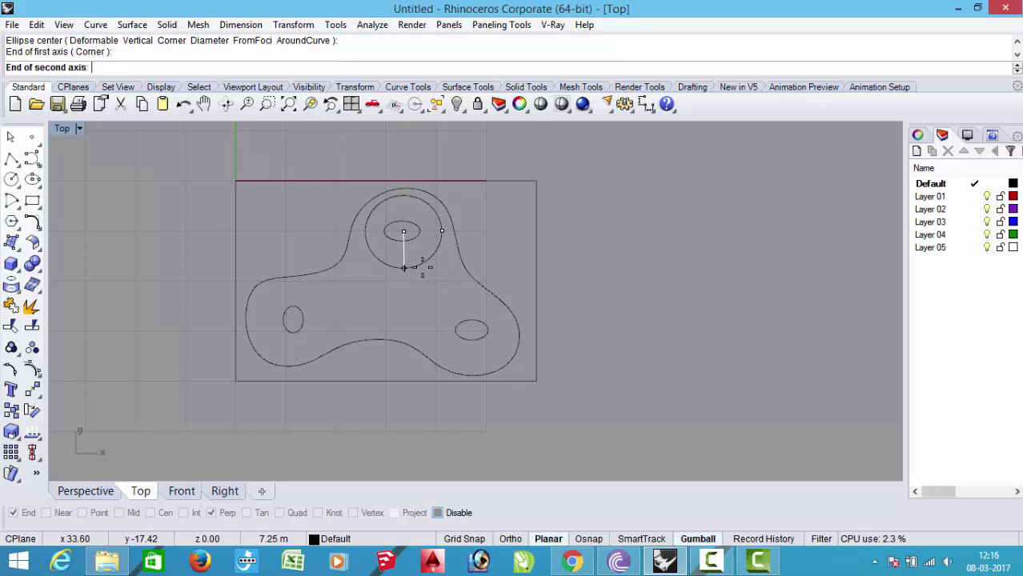
pyautogui.click(417, 264)
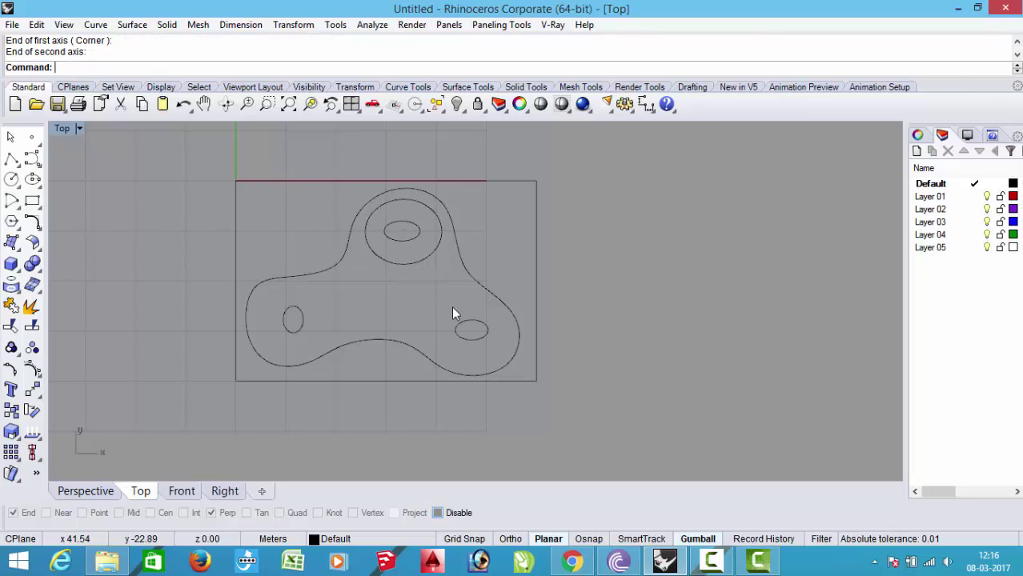
# Draw a larger horizontal ellipse centred on the right lobe's small ellipse, keeping it inside the freeform curve
pyautogui.press('Return')
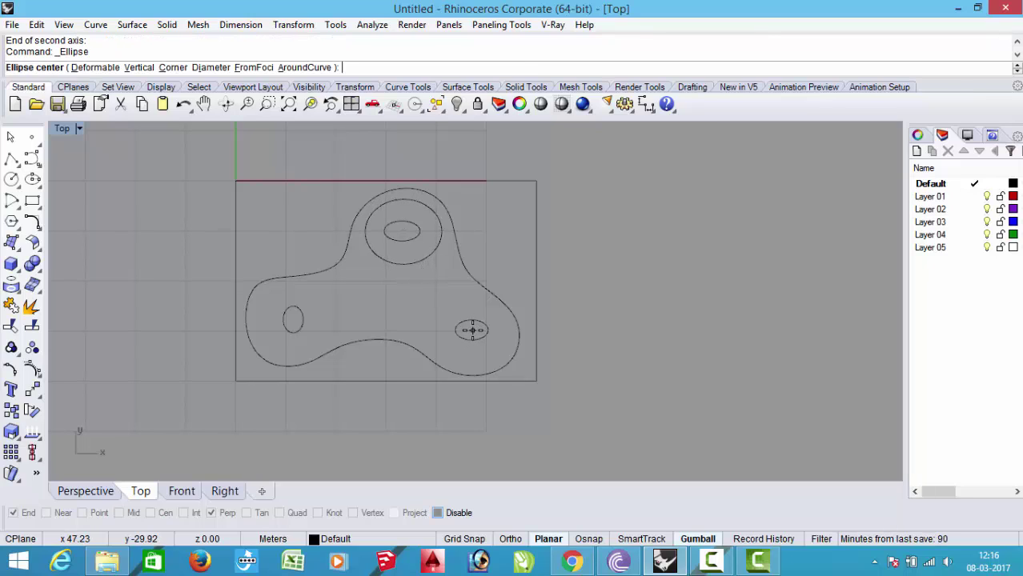
pyautogui.click(472, 330)
pyautogui.click(510, 331)
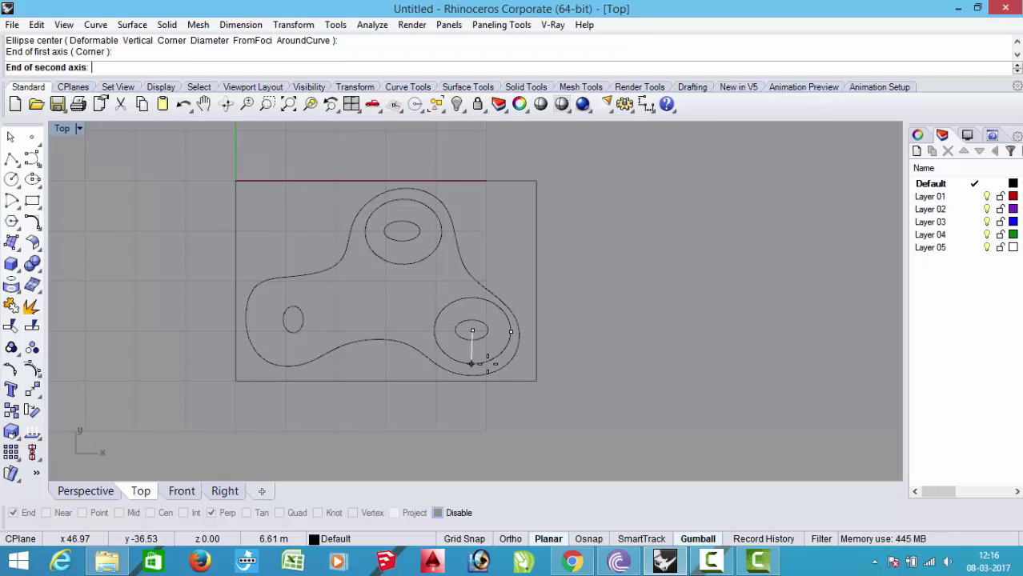
pyautogui.click(464, 360)
# Draw a tilted ellipse centred on the left lobe's small ellipse, with half-axes of about 9.2 m and 6.9 m
pyautogui.press('Return')
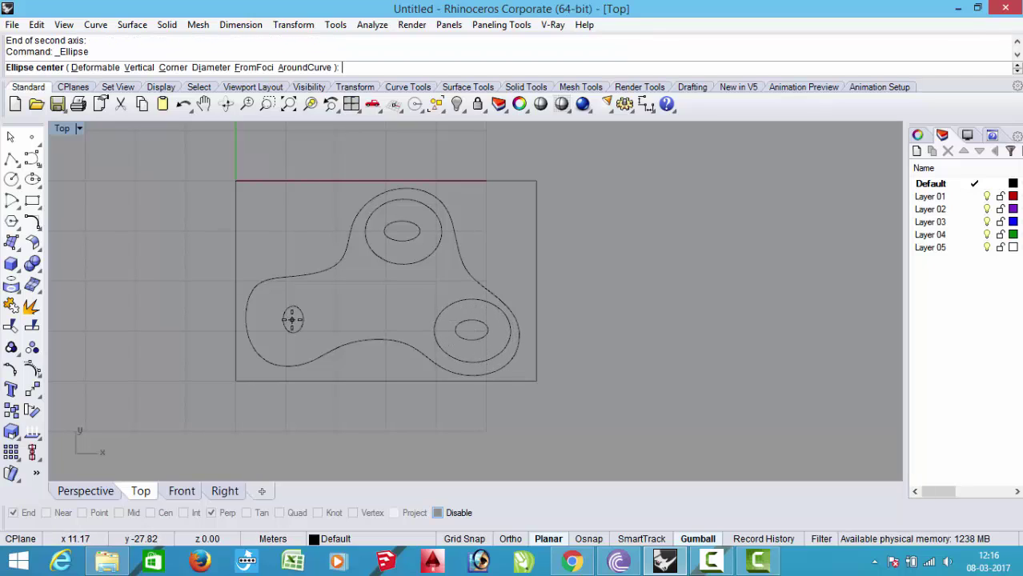
pyautogui.click(292, 321)
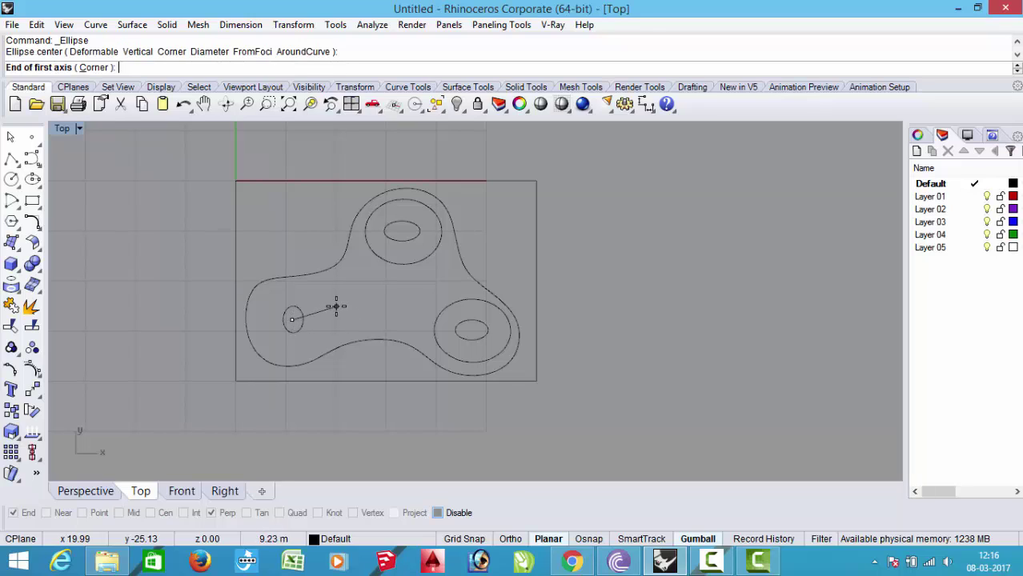
pyautogui.click(336, 306)
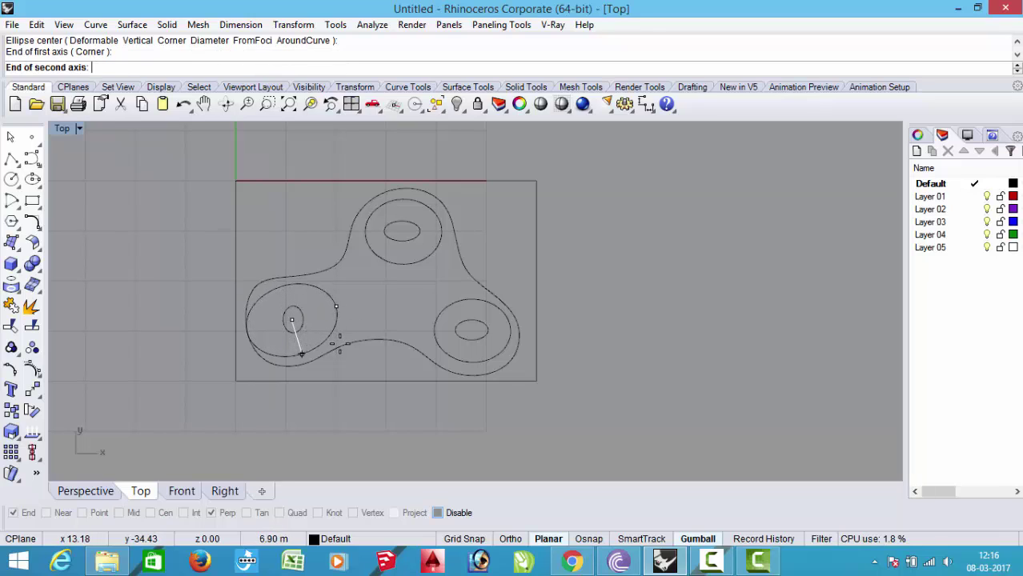
pyautogui.click(301, 355)
# Shrink the left lobe's large ellipse in both directions and shift it slightly right to fit inside the freeform curve
pyautogui.click(333, 331)
pyautogui.moveTo(247, 321); pyautogui.dragTo(250, 320)
pyautogui.moveTo(294, 358); pyautogui.dragTo(293, 354)
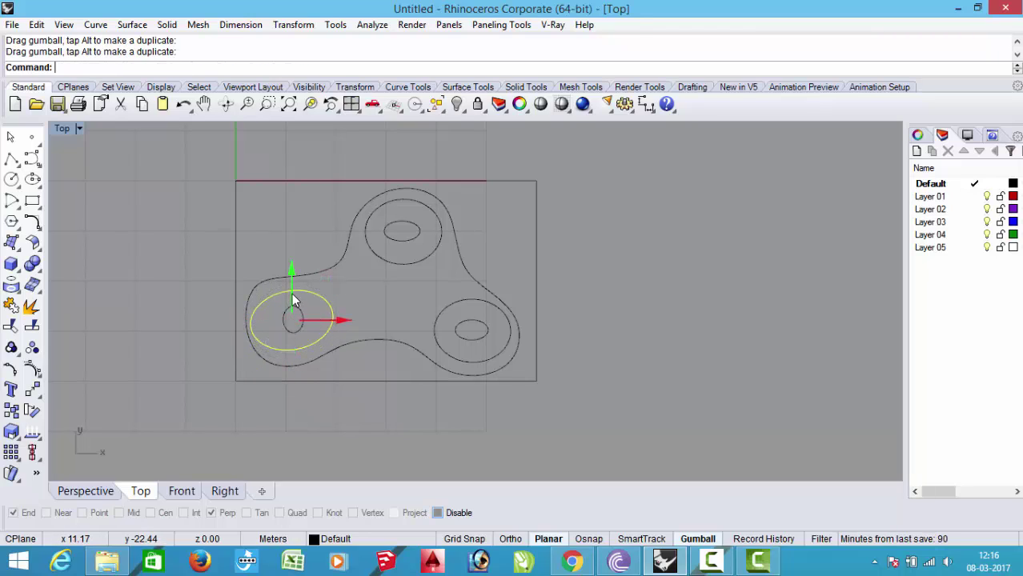
pyautogui.moveTo(331, 320); pyautogui.dragTo(339, 323)
# Stretch the upper large ellipse vertically and move it down about 0.9 m, and widen the right large ellipse and shift it slightly left
pyautogui.click(403, 265)
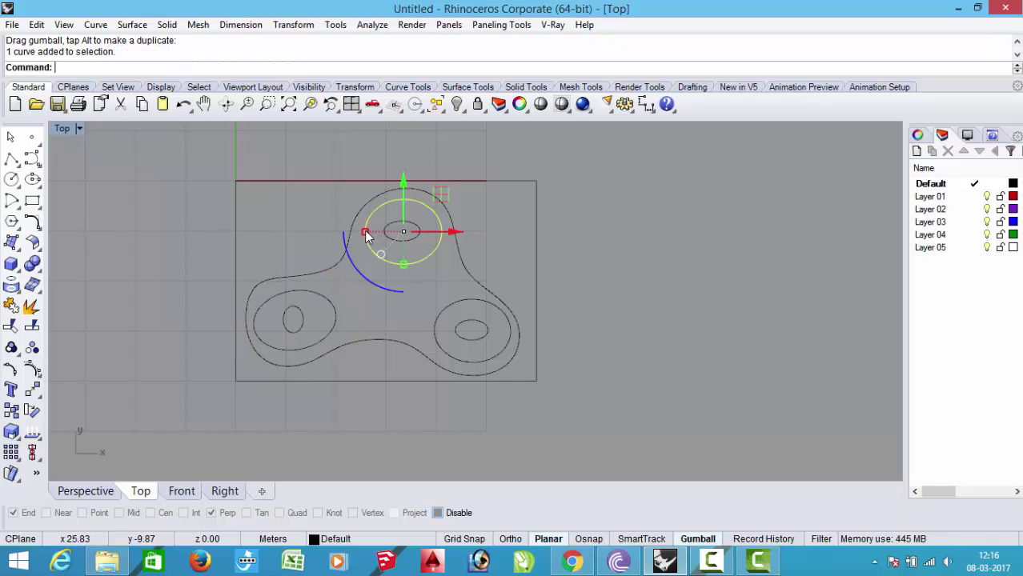
pyautogui.moveTo(403, 265); pyautogui.dragTo(406, 278)
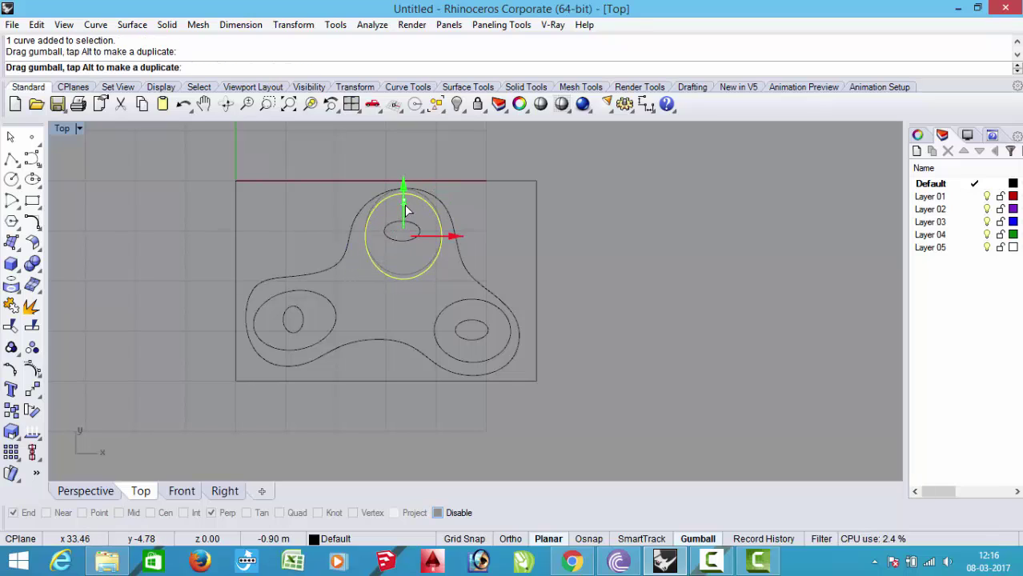
pyautogui.moveTo(370, 232); pyautogui.dragTo(494, 335)
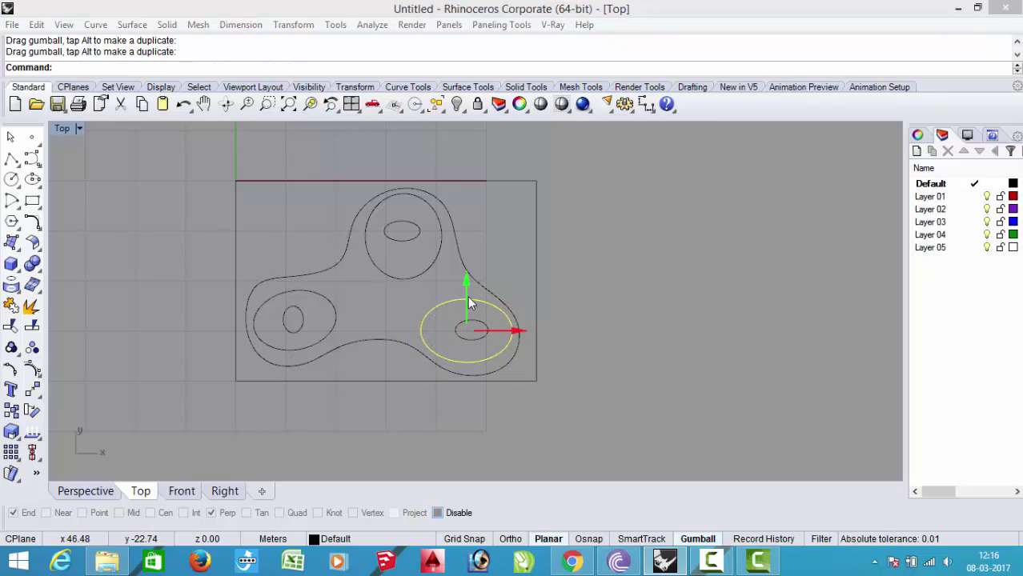
# Rotate the right lobe's large ellipse slightly clockwise to follow the freeform curve, and deselect it
pyautogui.press('Escape')
pyautogui.click(424, 338)
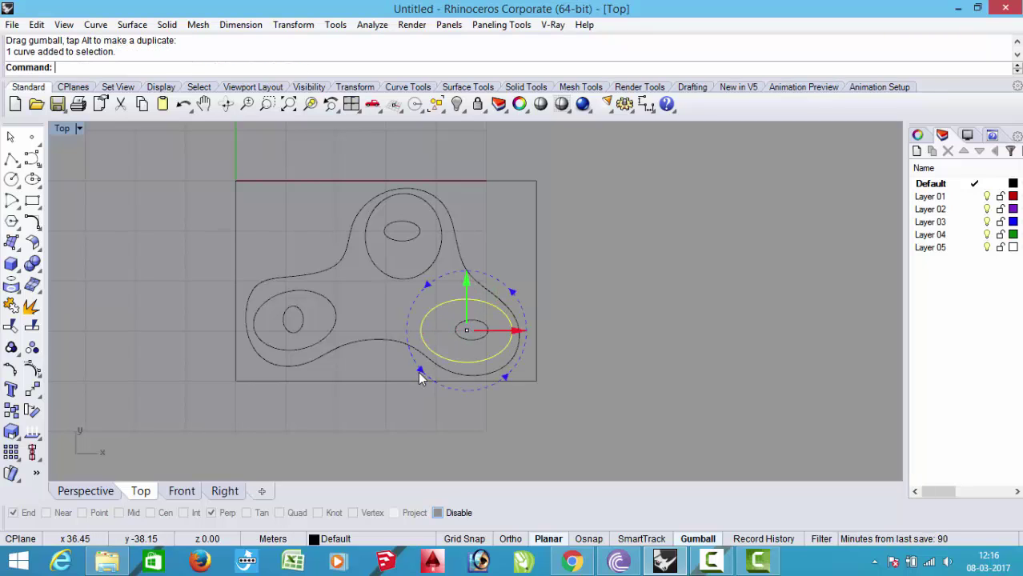
pyautogui.moveTo(418, 370); pyautogui.dragTo(419, 364)
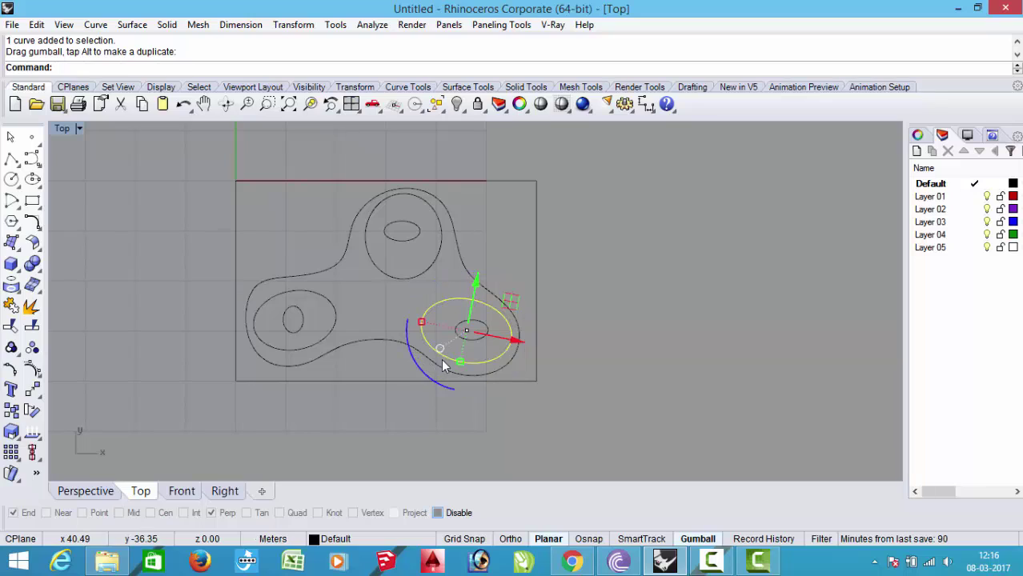
pyautogui.click(535, 292)
pyautogui.press('Escape')
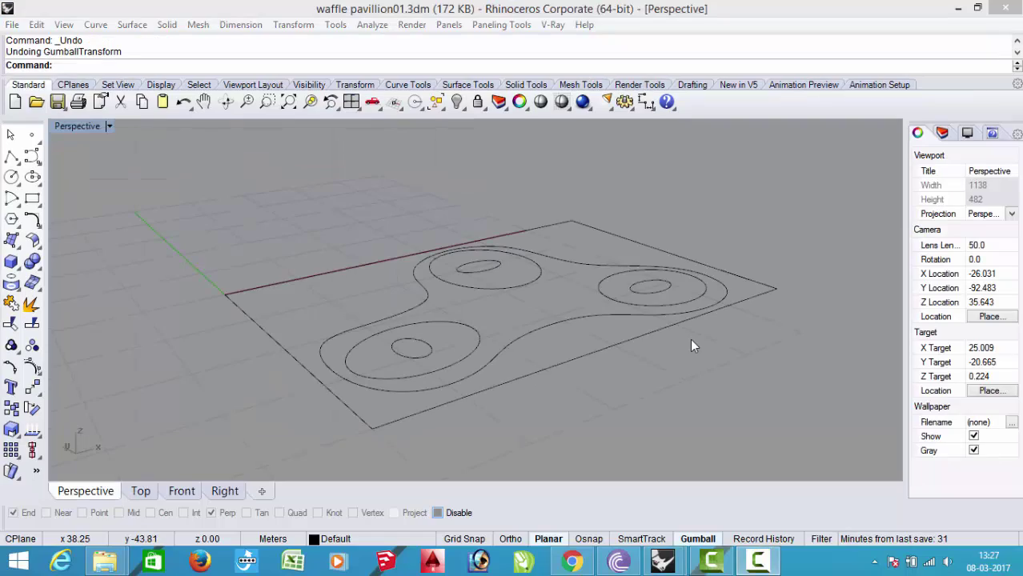
# Raise the freeform curve 10 m vertically above the ellipses and rectangle
pyautogui.moveTo(666, 382)
pyautogui.mouseDown(button='right')
pyautogui.moveTo(646, 388)
pyautogui.moveTo(648, 373)
pyautogui.mouseUp(button='right')
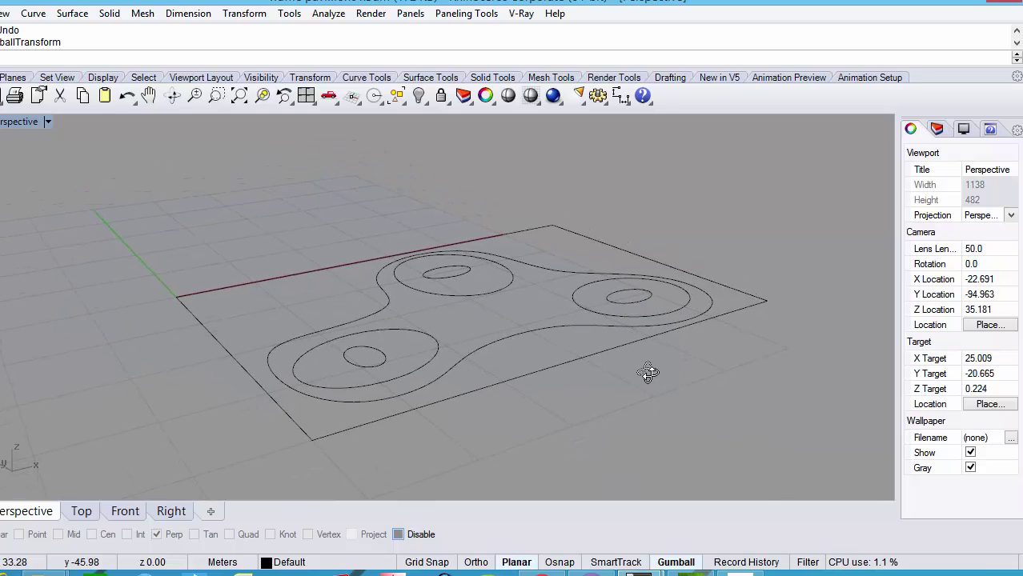
pyautogui.click(538, 328)
pyautogui.moveTo(587, 450); pyautogui.dragTo(582, 413, button='right')
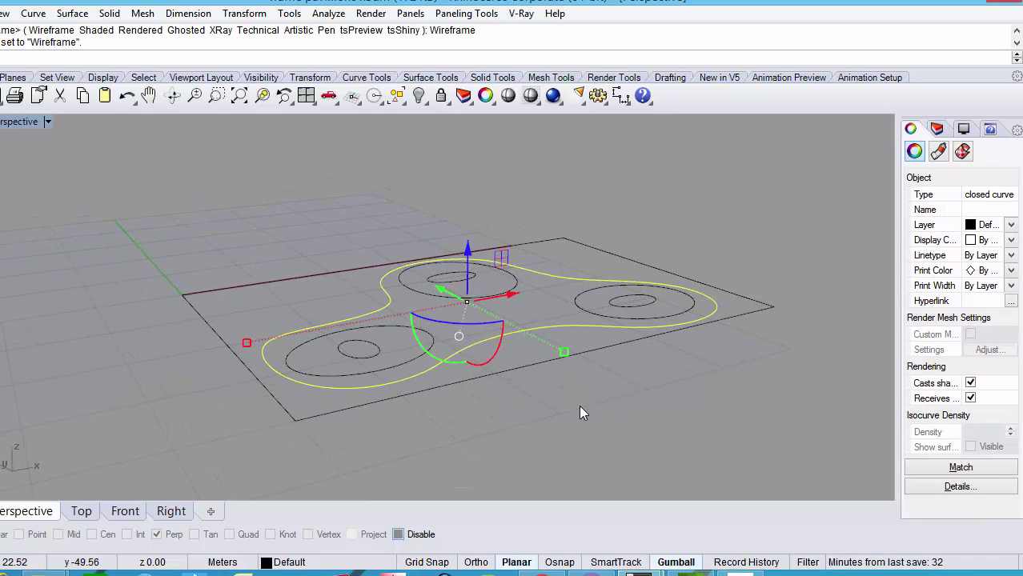
pyautogui.moveTo(581, 413); pyautogui.dragTo(580, 393, button='right')
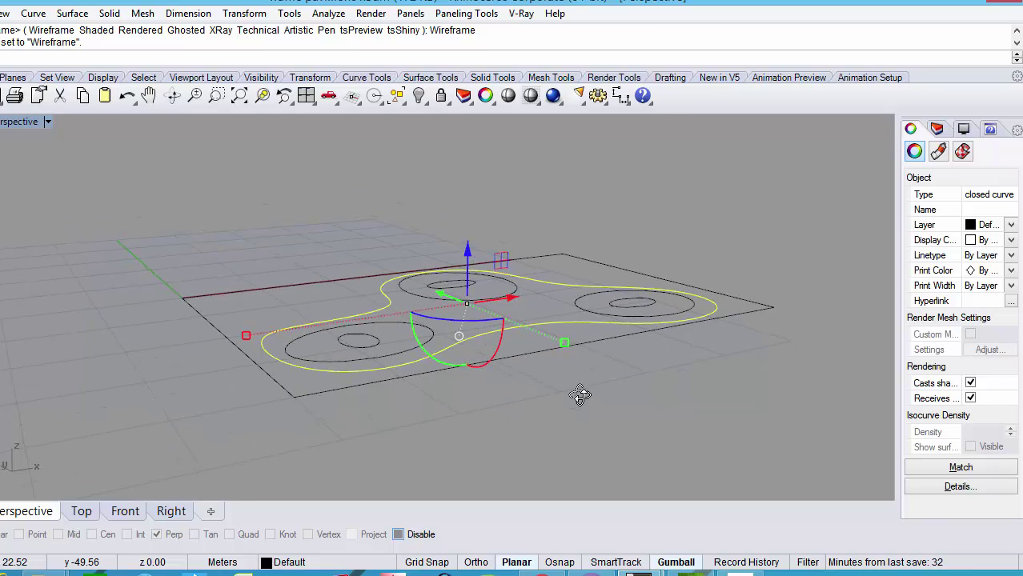
pyautogui.click(467, 253)
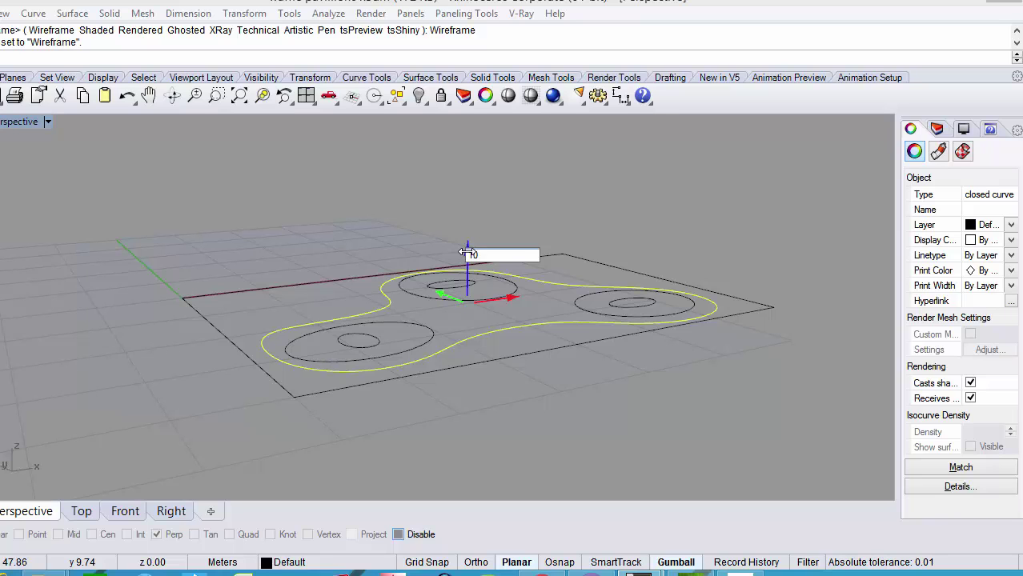
pyautogui.write('10')
pyautogui.press('Return')
# Undo the last planar surface and create a planar surface from the raised freeform curve again
pyautogui.hotkey('ctrl', 'z')
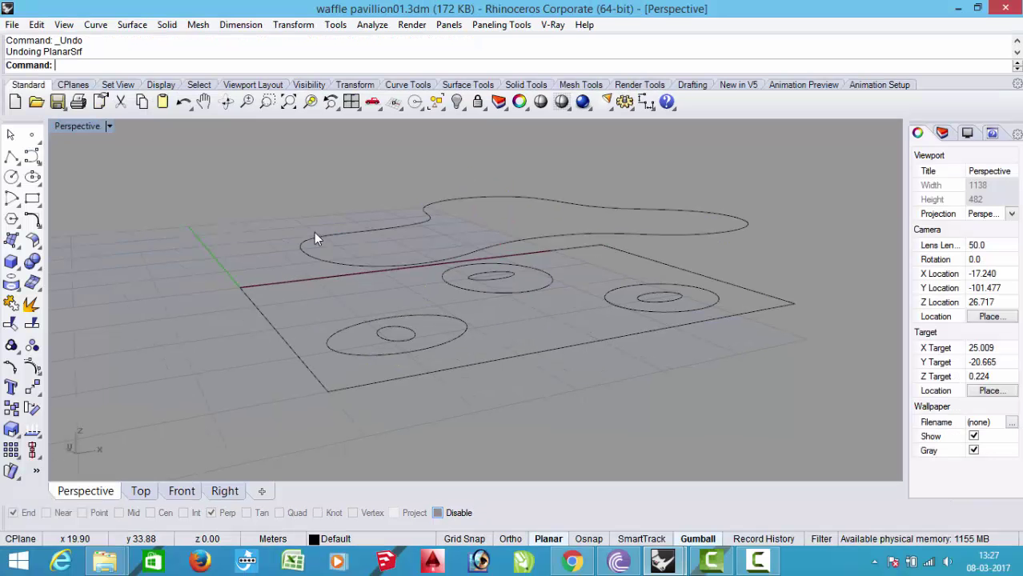
pyautogui.moveTo(266, 238); pyautogui.dragTo(298, 229, button='right')
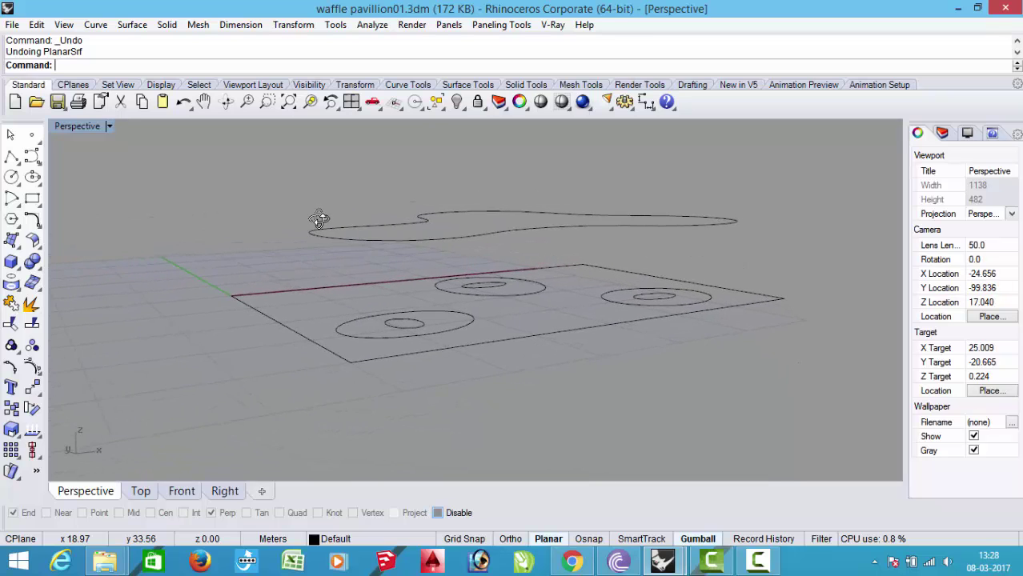
pyautogui.click(132, 24)
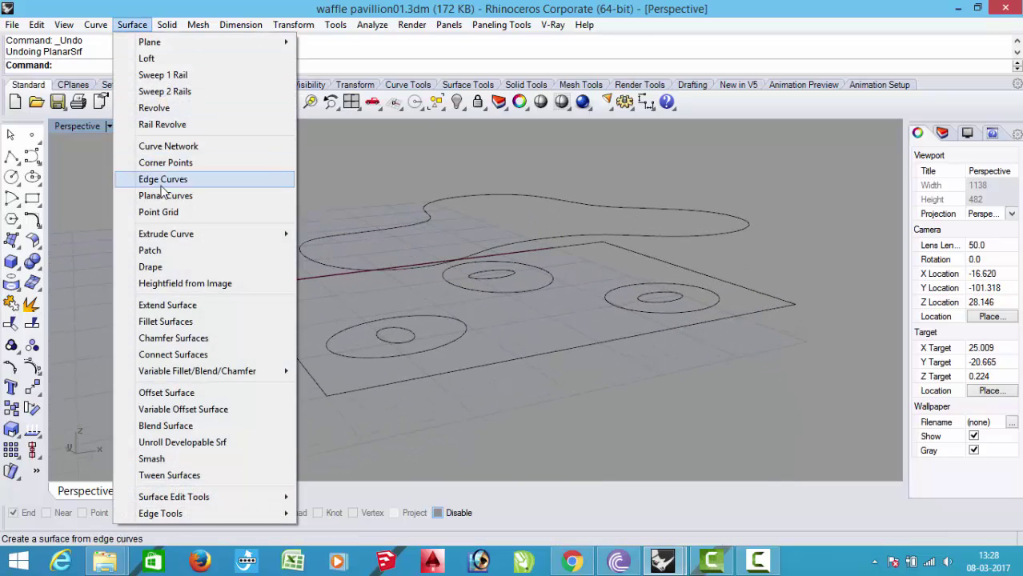
pyautogui.click(196, 196)
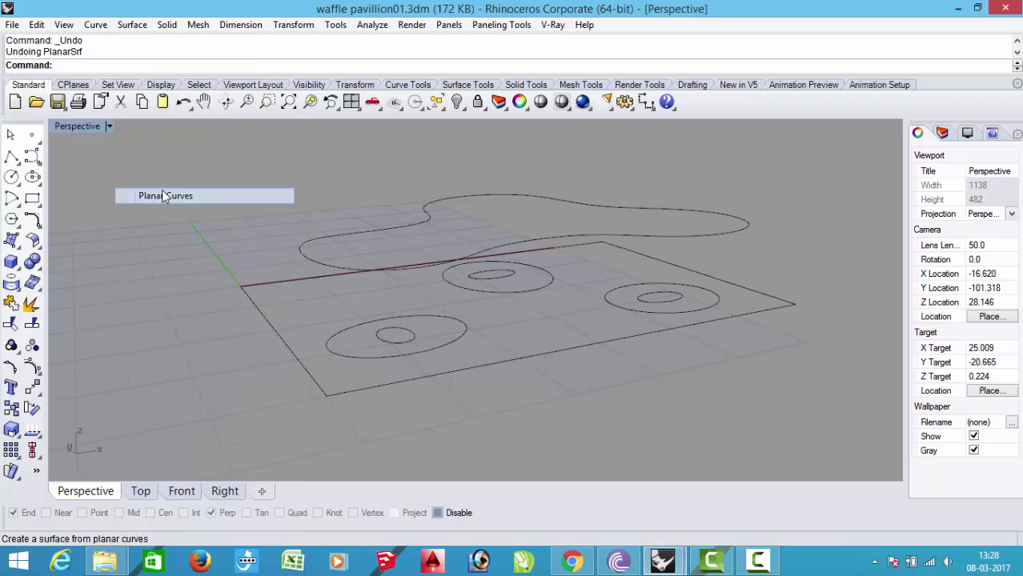
pyautogui.click(325, 238)
pyautogui.press('Return')
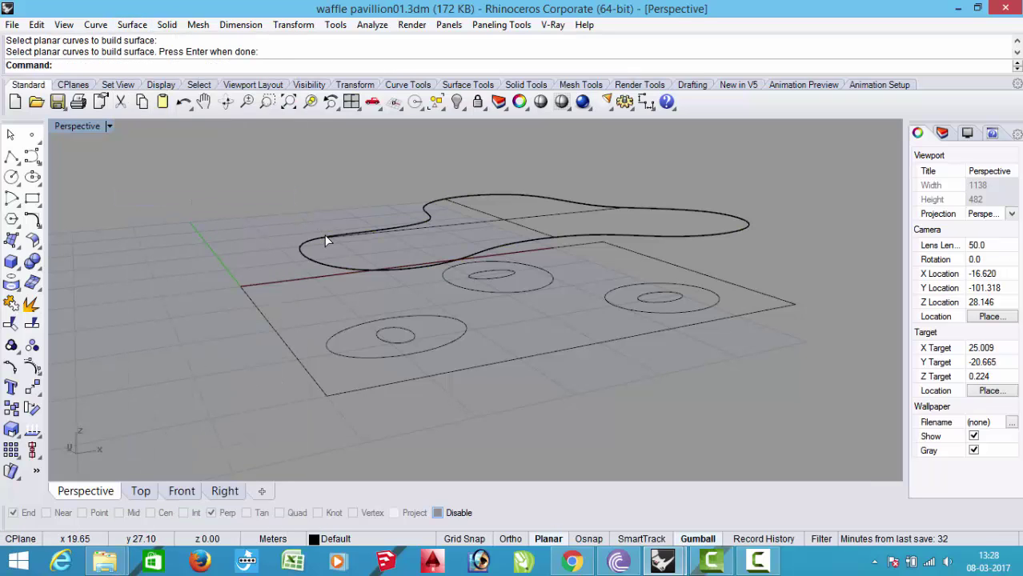
# Set the Perspective view to Shaded display and inspect the freeform surface
pyautogui.moveTo(286, 224)
pyautogui.mouseDown(button='right')
pyautogui.moveTo(277, 235)
pyautogui.moveTo(138, 142)
pyautogui.mouseUp(button='right')
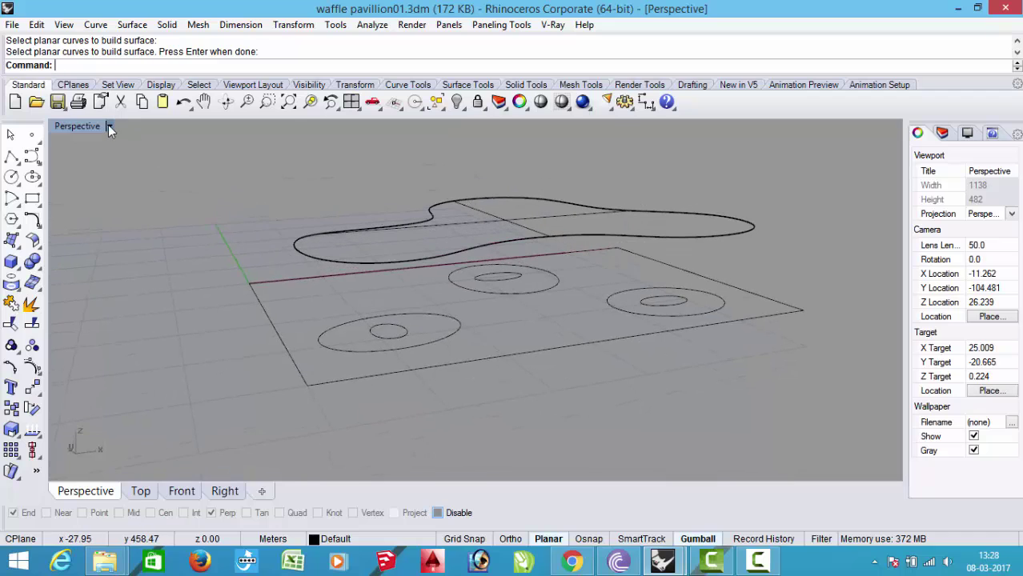
pyautogui.click(109, 125)
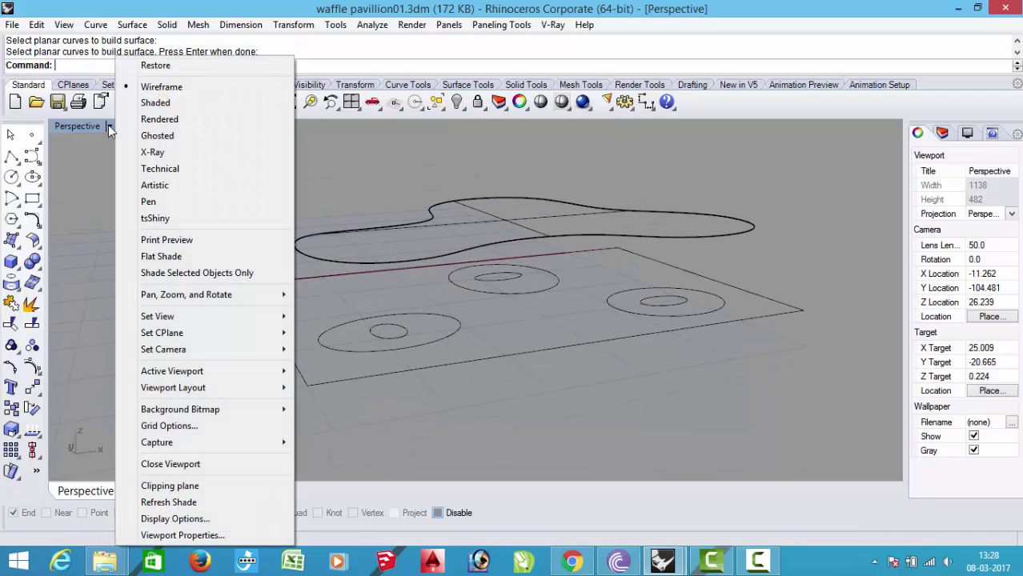
pyautogui.click(155, 102)
pyautogui.moveTo(196, 237)
pyautogui.mouseDown(button='right')
pyautogui.moveTo(206, 293)
pyautogui.moveTo(223, 275)
pyautogui.mouseUp(button='right')
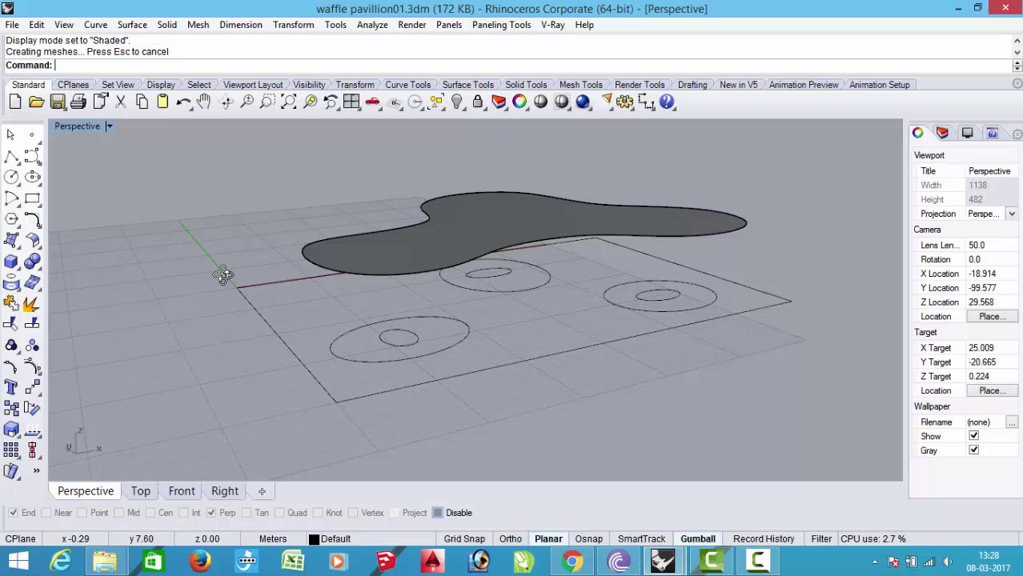
pyautogui.moveTo(242, 279)
pyautogui.mouseDown(button='right')
pyautogui.moveTo(246, 247)
pyautogui.moveTo(238, 271)
pyautogui.mouseUp(button='right')
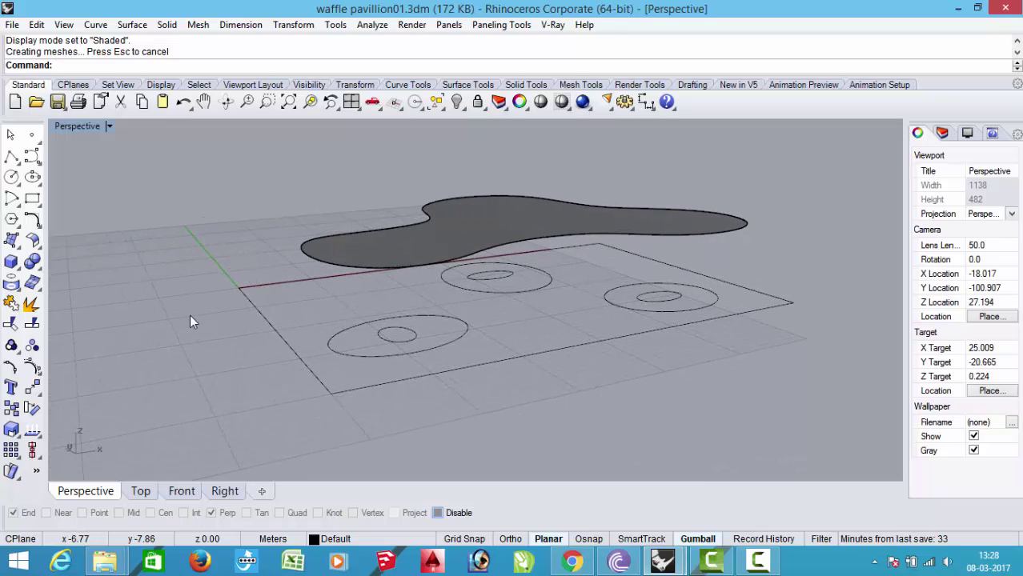
# Turn on the control points of the freeform surface
pyautogui.moveTo(189, 316); pyautogui.dragTo(160, 327, button='right')
pyautogui.press('F10')
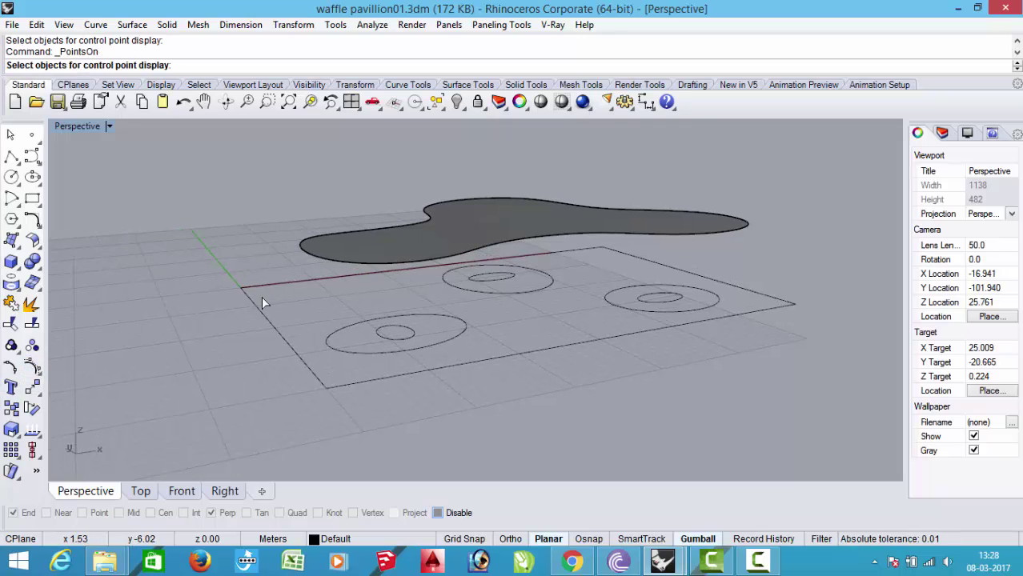
pyautogui.click(367, 260)
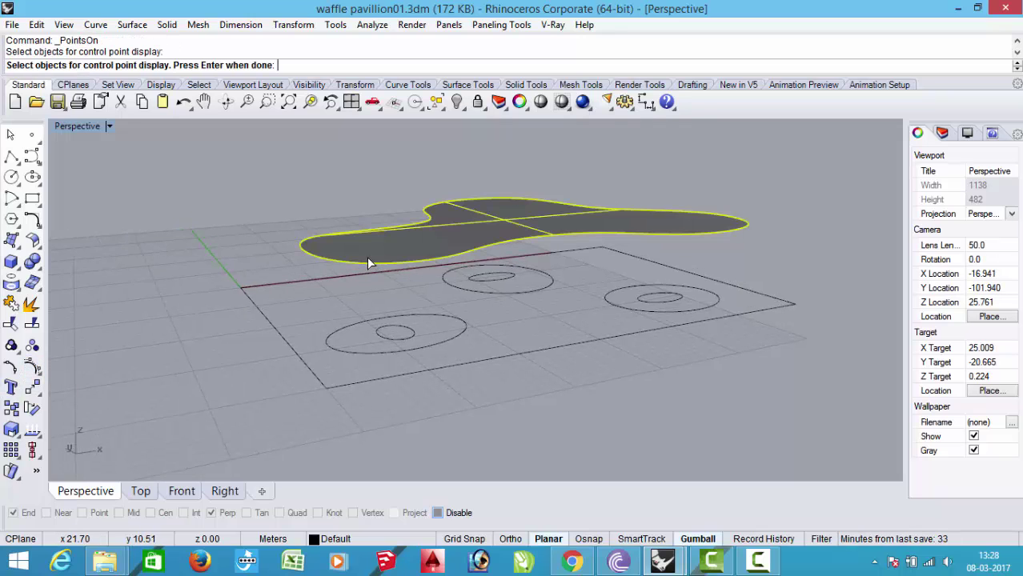
pyautogui.press('Return')
pyautogui.moveTo(367, 260); pyautogui.dragTo(336, 286, button='right')
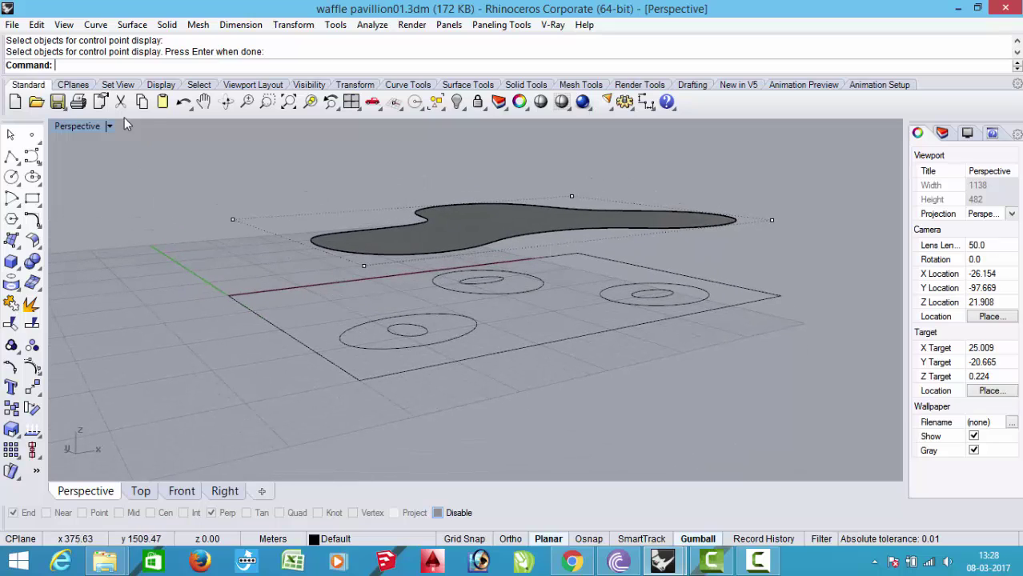
# Rebuild the freeform surface with 12 points and degree 3 in both U and V, deleting the input and retrimming
pyautogui.click(37, 25)
pyautogui.click(95, 389)
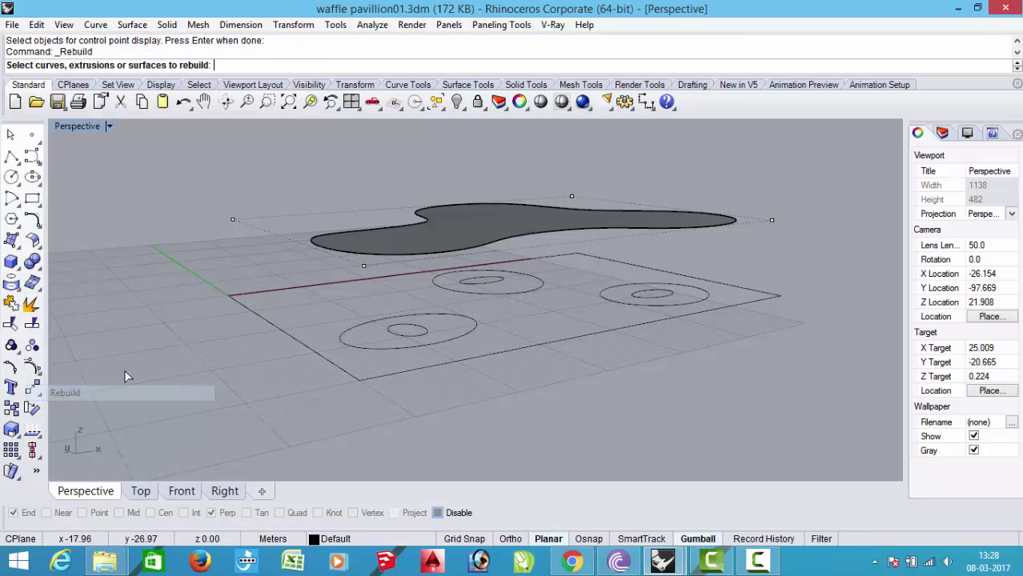
pyautogui.click(417, 248)
pyautogui.press('Return')
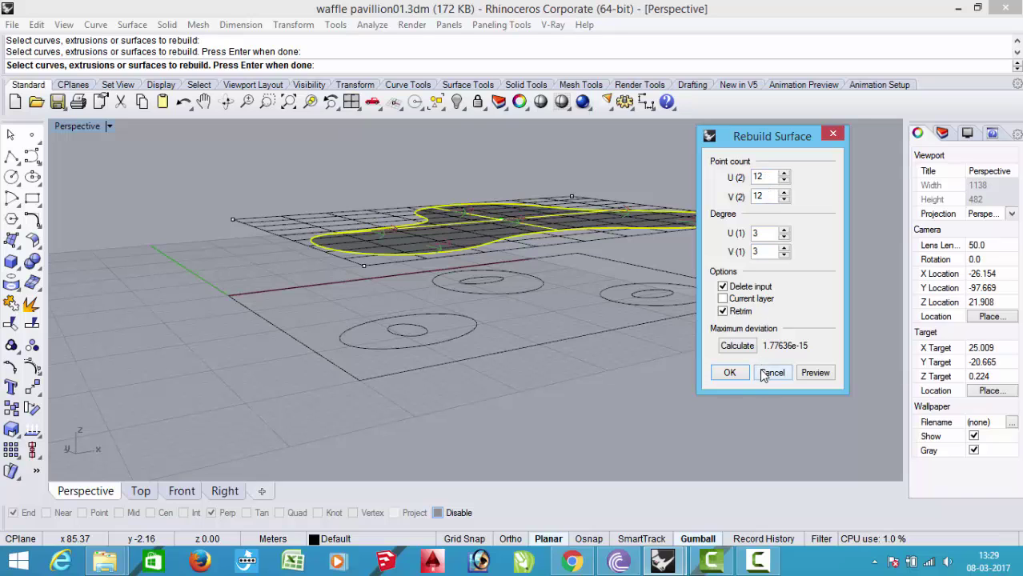
pyautogui.click(733, 375)
# Bend the left lobe of the surface by moving its outer control points vertically
pyautogui.moveTo(707, 410); pyautogui.dragTo(398, 306, button='right')
pyautogui.scroll(3, 158, 249)
pyautogui.moveTo(213, 199); pyautogui.dragTo(328, 281)
pyautogui.moveTo(338, 218); pyautogui.dragTo(337, 204)
# Raise the group of control points over the upper lobe slightly to make the surface bulge
pyautogui.moveTo(320, 208); pyautogui.dragTo(551, 187, button='right')
pyautogui.moveTo(502, 165); pyautogui.dragTo(618, 210)
pyautogui.scroll(2, 521, 177)
pyautogui.moveTo(521, 177); pyautogui.dragTo(521, 166)
pyautogui.scroll(-3, 521, 192)
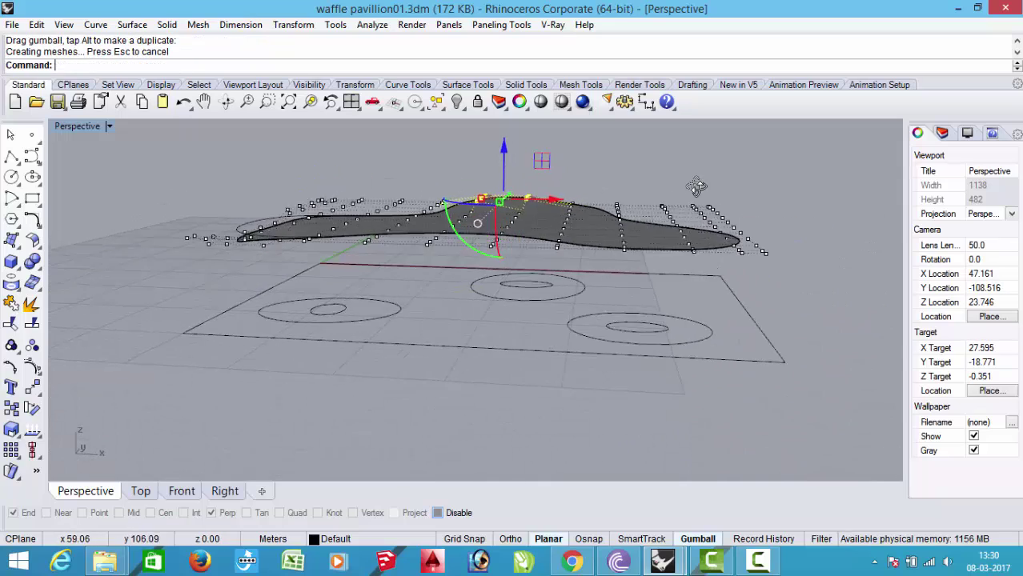
# Bend the right lobe of the surface by moving its outer control points vertically
pyautogui.moveTo(560, 208); pyautogui.dragTo(673, 184, button='right')
pyautogui.moveTo(690, 186); pyautogui.dragTo(771, 256)
pyautogui.moveTo(698, 240); pyautogui.dragTo(696, 230)
# Select four neighbouring control points in the middle of the surface and move them slightly in height
pyautogui.moveTo(672, 240); pyautogui.dragTo(481, 232, button='right')
pyautogui.scroll(5, 424, 216)
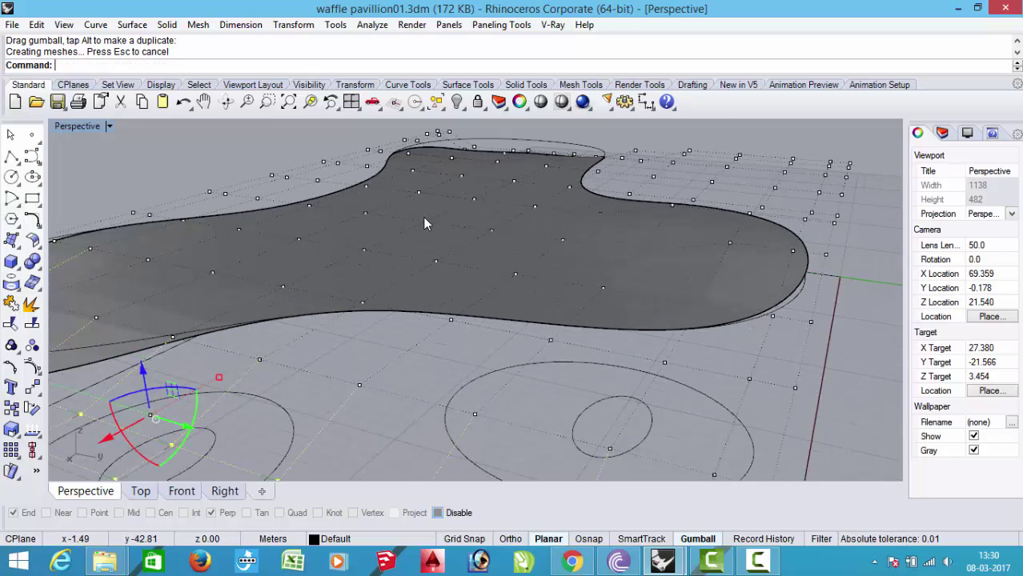
pyautogui.click(423, 218)
pyautogui.click(490, 230)
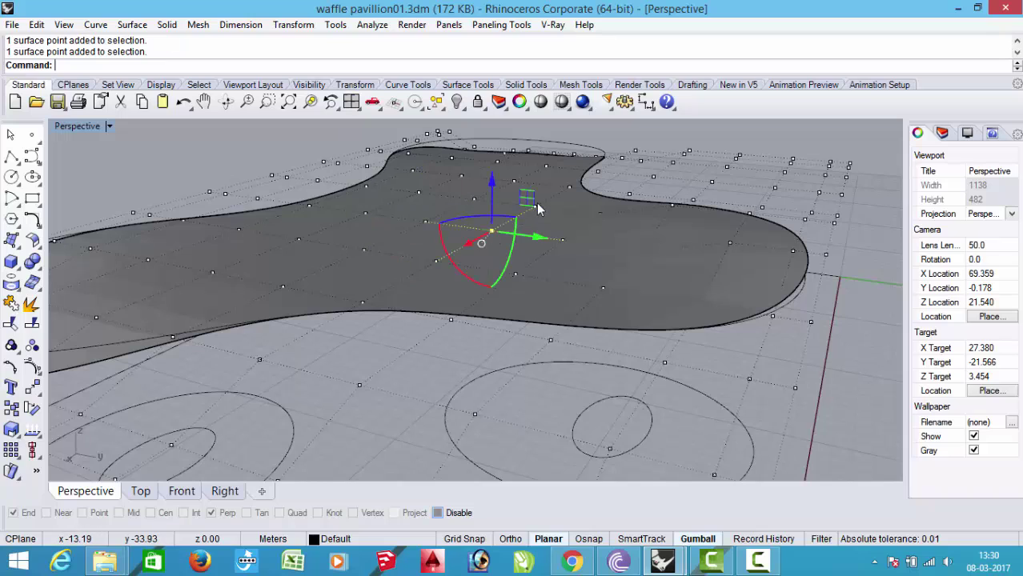
pyautogui.click(536, 209)
pyautogui.click(481, 211)
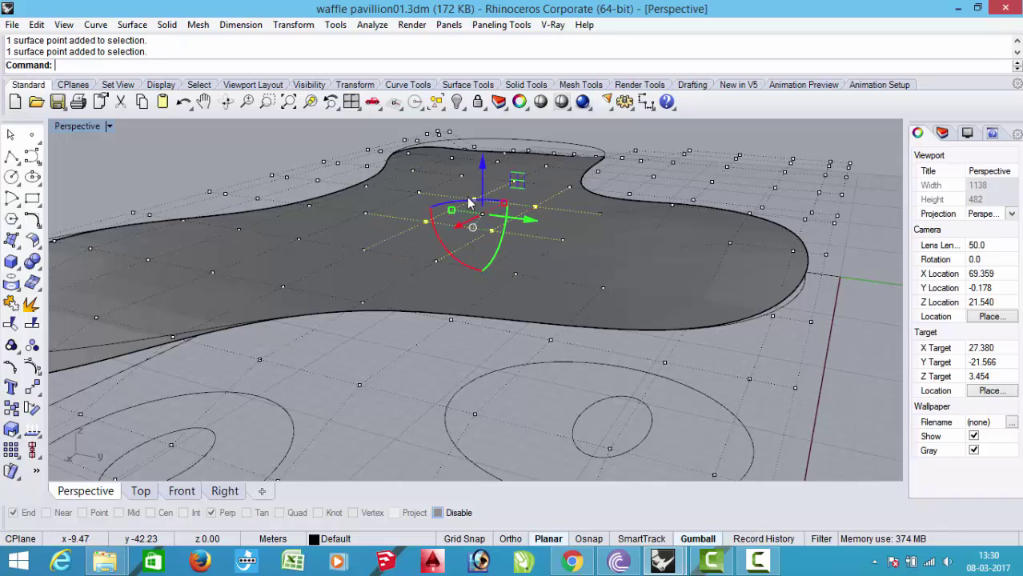
pyautogui.moveTo(482, 204)
pyautogui.mouseDown()
pyautogui.moveTo(483, 192)
pyautogui.moveTo(486, 200)
pyautogui.mouseUp()
pyautogui.moveTo(485, 200); pyautogui.dragTo(362, 207, button='right')
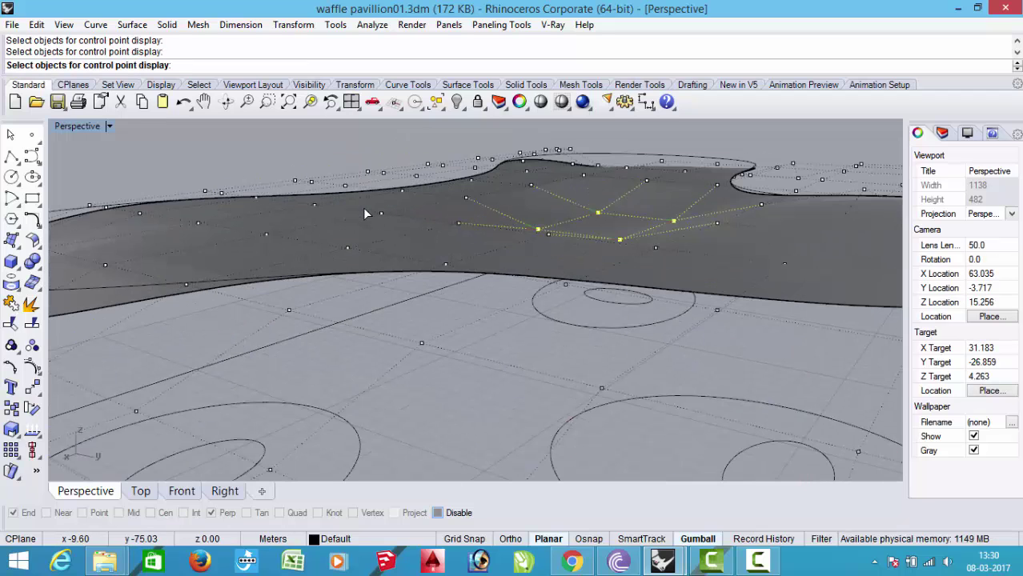
pyautogui.press('Escape')
# Try raising six control points along the surface edge near the right lobe, and undo the last drag
pyautogui.moveTo(302, 153); pyautogui.dragTo(385, 242)
pyautogui.moveTo(386, 242); pyautogui.dragTo(432, 245, button='right')
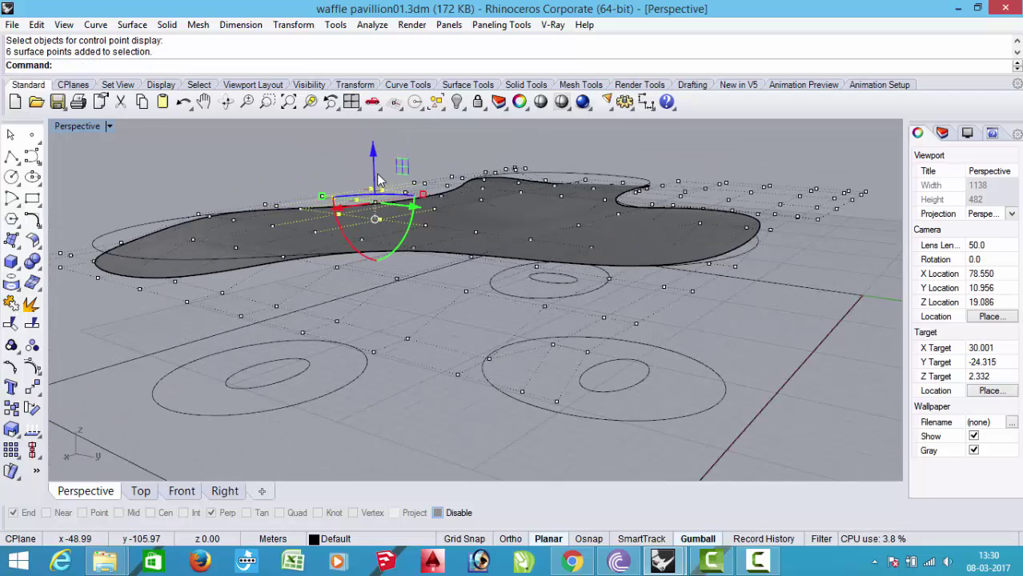
pyautogui.moveTo(371, 170); pyautogui.dragTo(371, 157)
pyautogui.moveTo(428, 264); pyautogui.dragTo(574, 276, button='right')
pyautogui.press('Escape')
pyautogui.hotkey('ctrl', 'z')
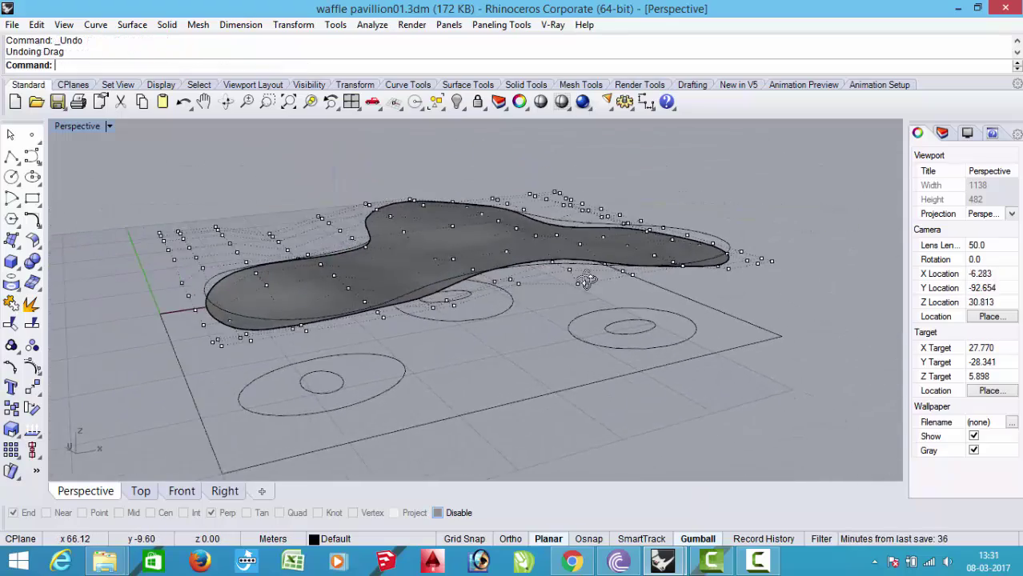
# Turn off the surface's control points and delete the original freeform curve around it
pyautogui.press('Escape')
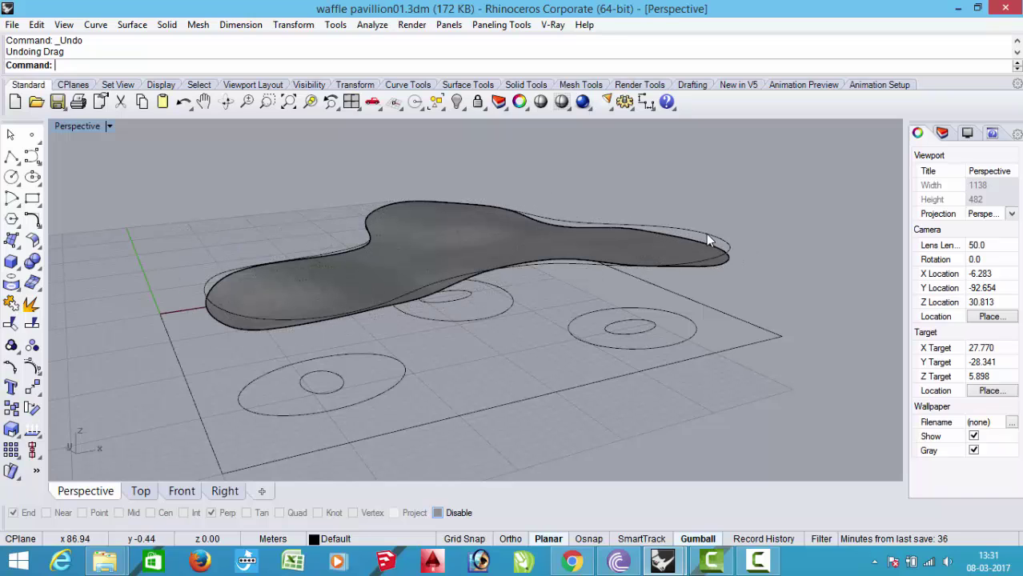
pyautogui.click(720, 240)
pyautogui.press('Delete')
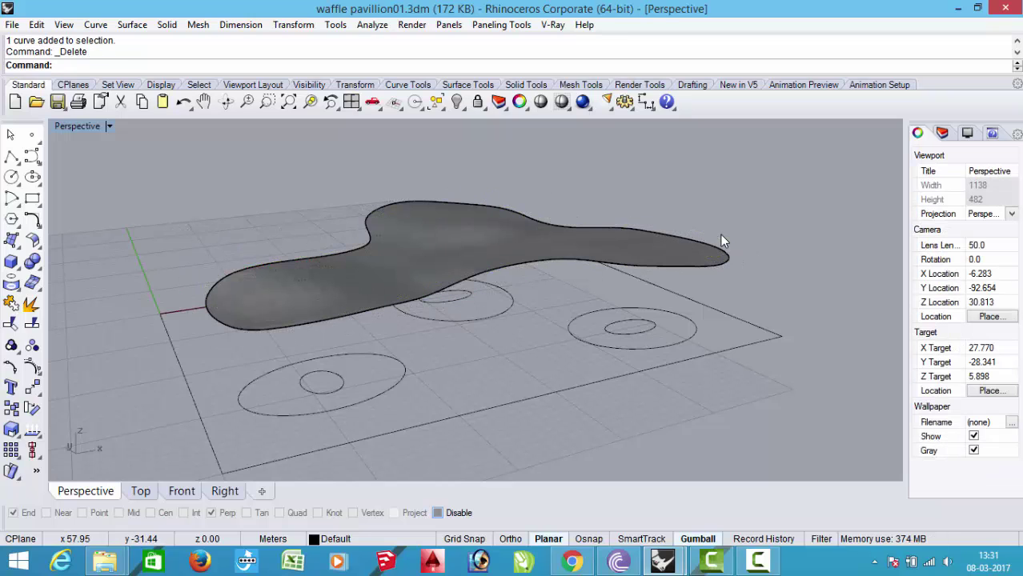
pyautogui.press('Left')
pyautogui.moveTo(722, 237); pyautogui.dragTo(707, 258, button='right')
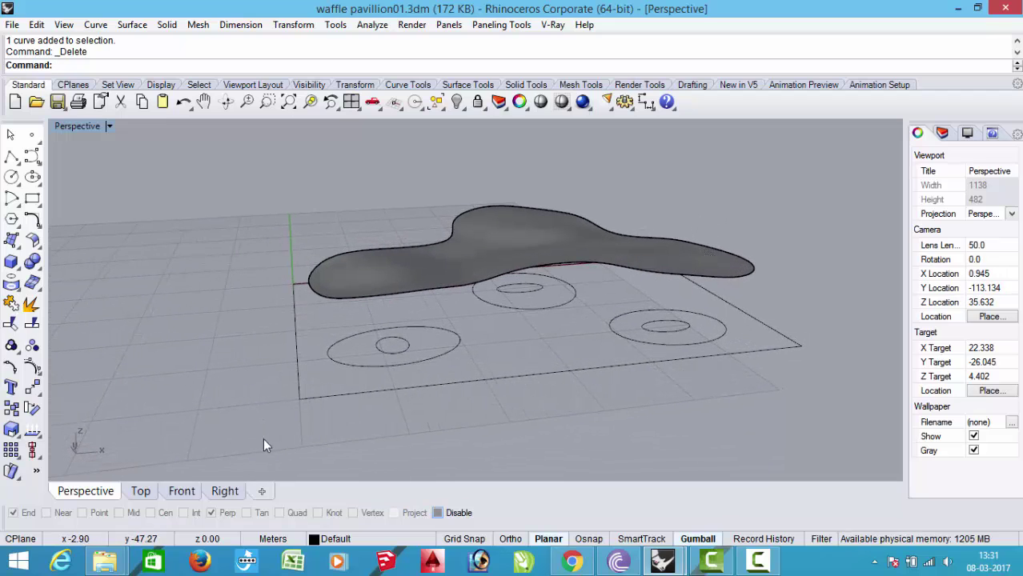
# Trim the lobed roof surface inside the three large ellipses in the Top view, using the ellipses as cutting objects
pyautogui.click(141, 491)
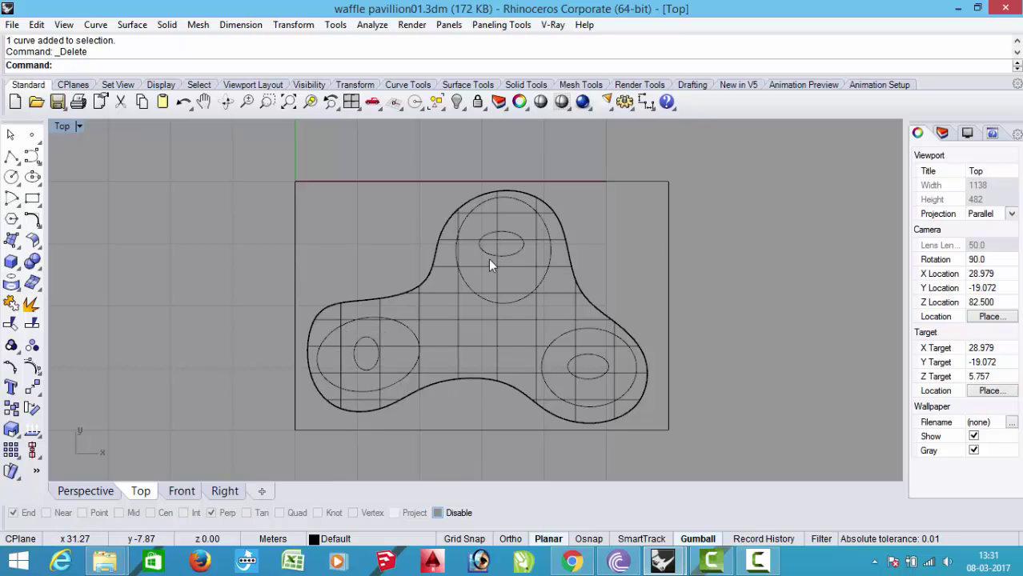
pyautogui.click(37, 24)
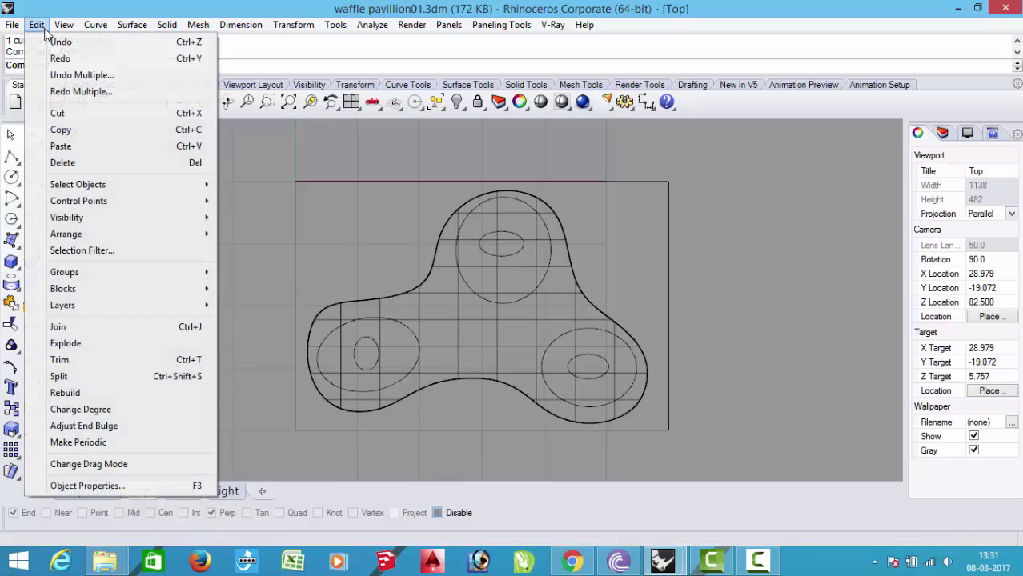
pyautogui.click(64, 359)
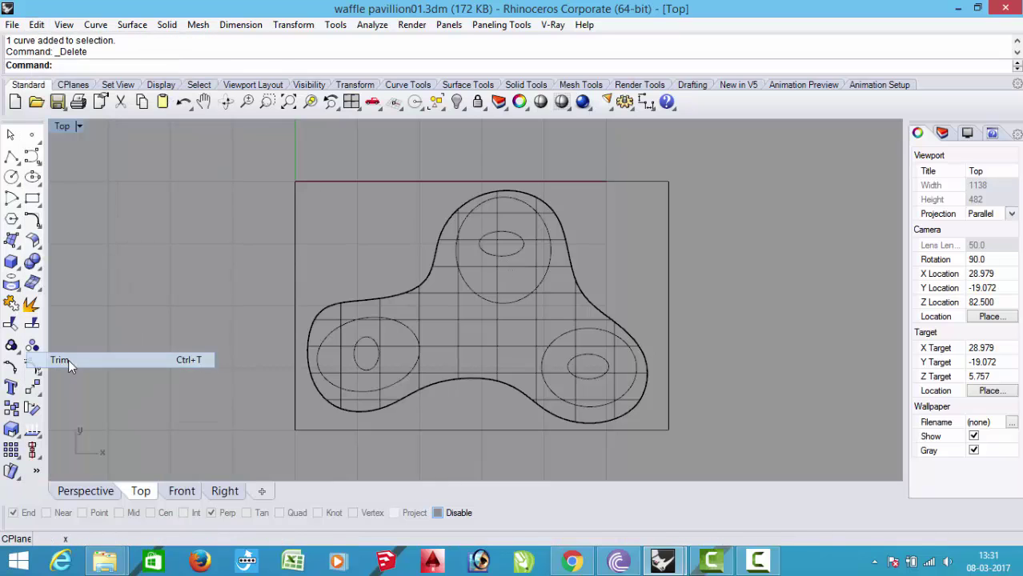
pyautogui.click(470, 285)
pyautogui.click(406, 328)
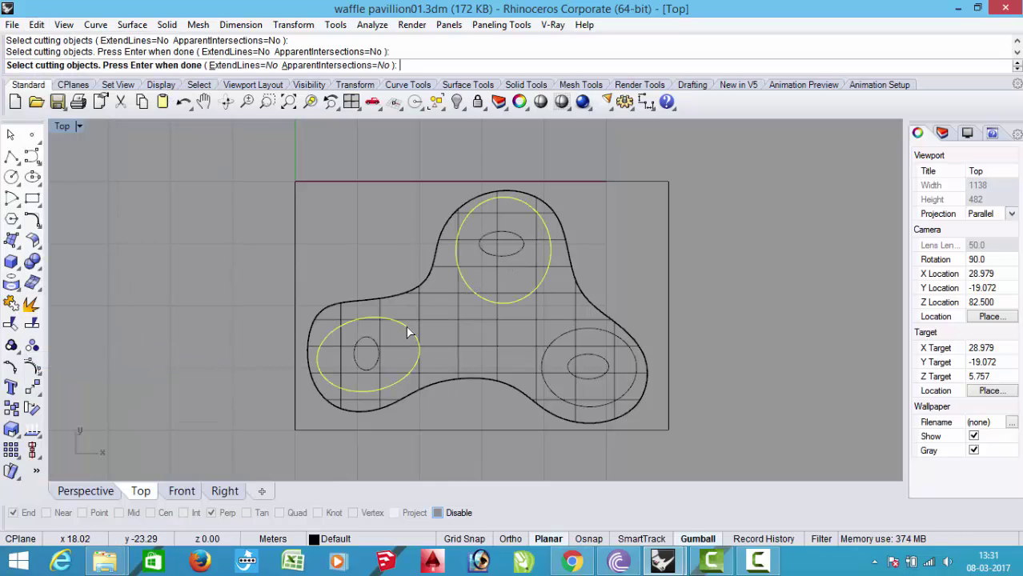
pyautogui.click(544, 353)
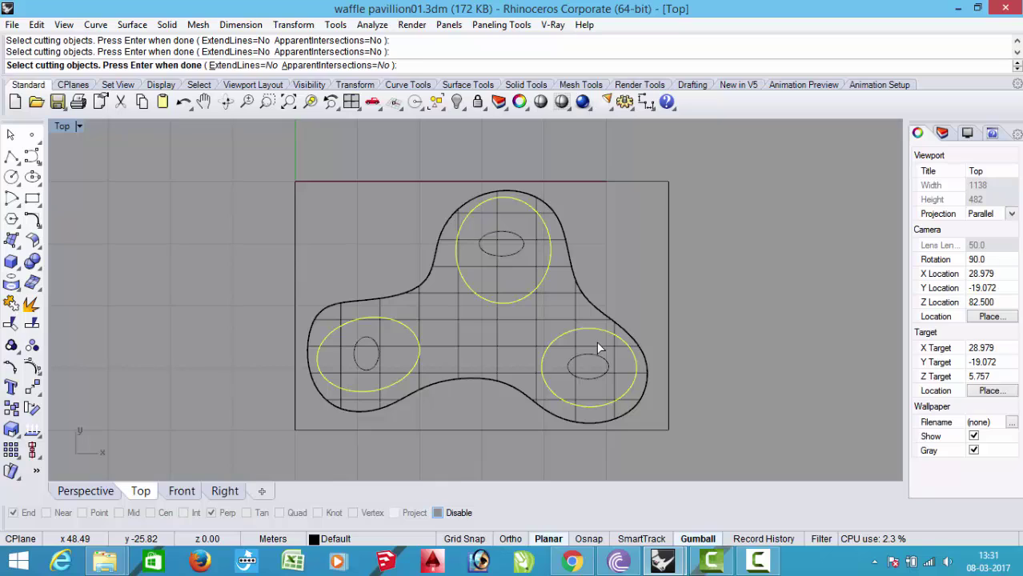
pyautogui.press('Return')
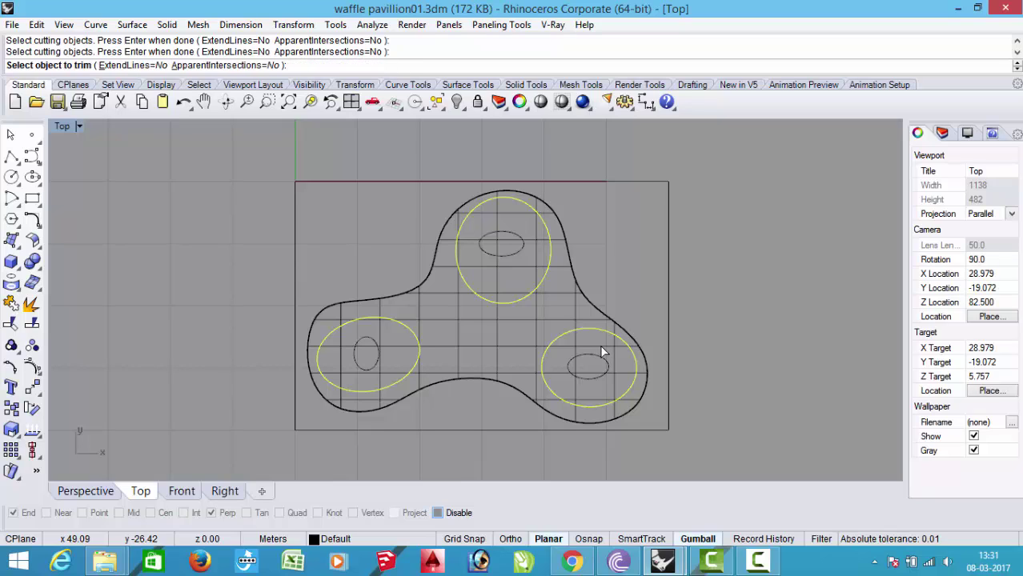
pyautogui.click(603, 352)
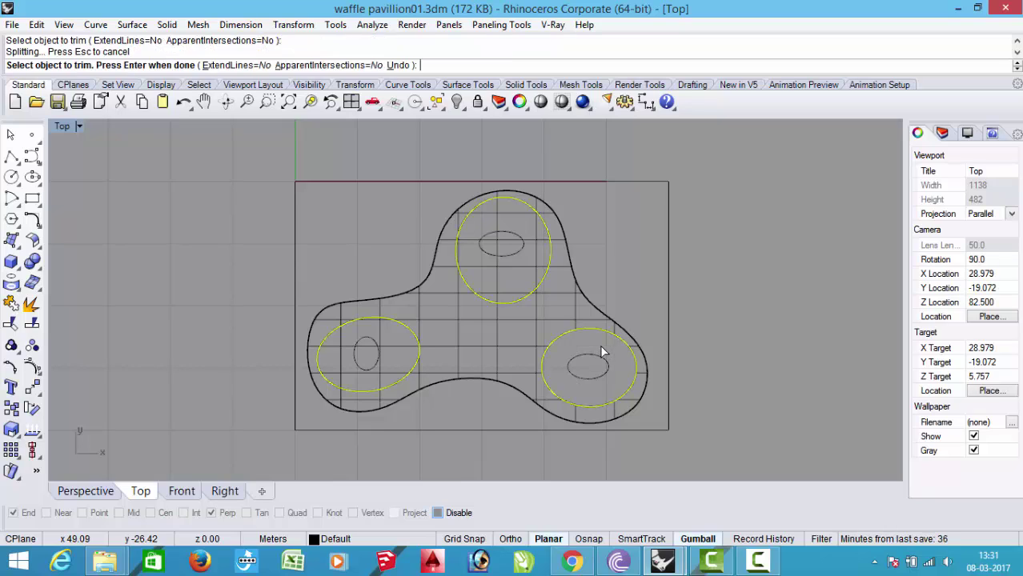
pyautogui.click(518, 267)
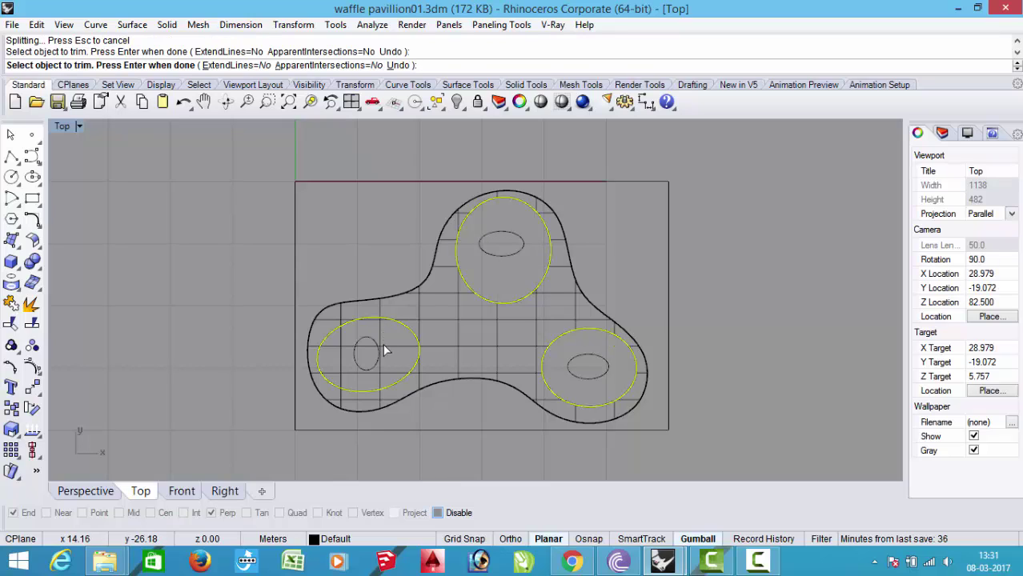
pyautogui.click(382, 344)
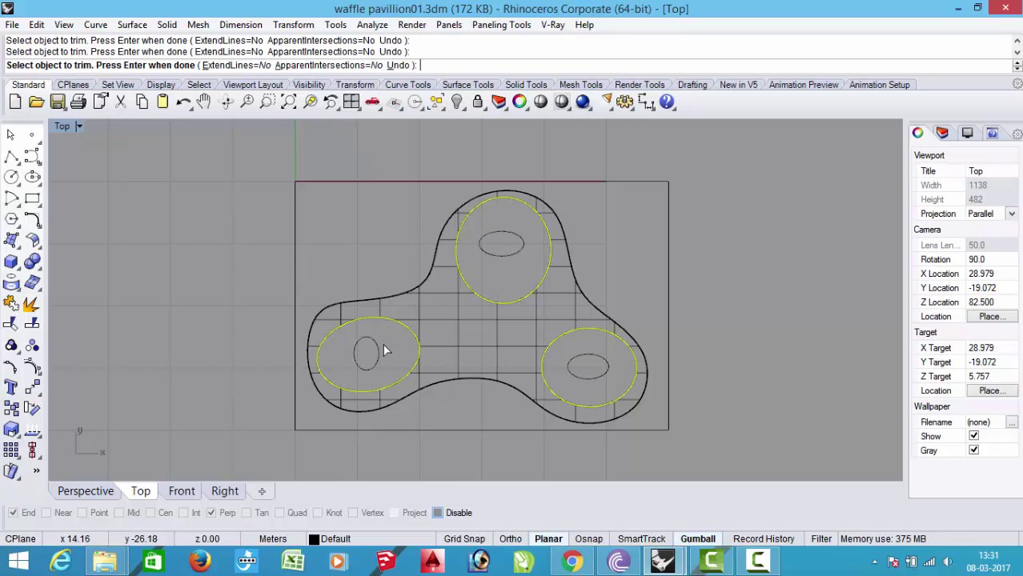
pyautogui.press('Return')
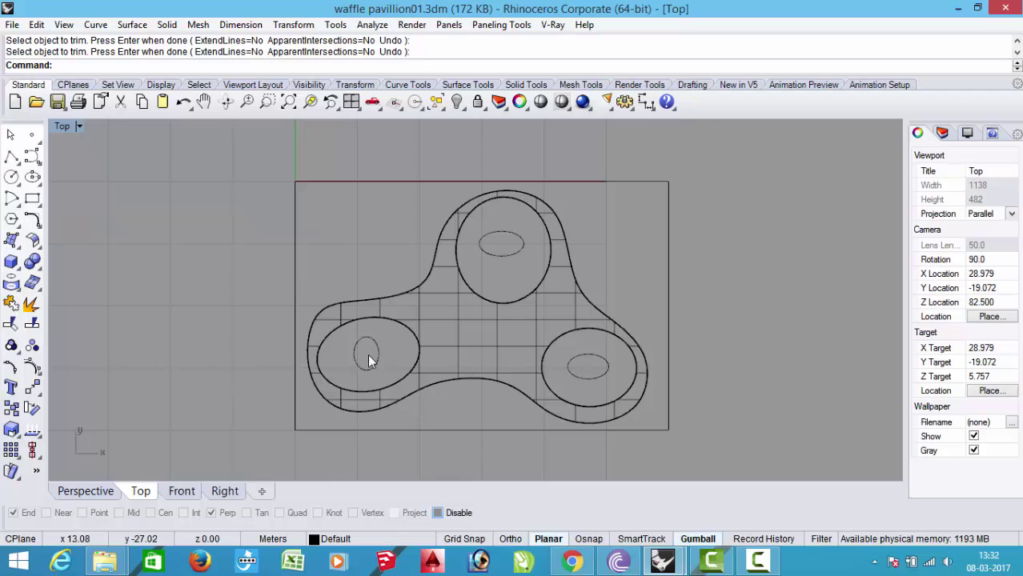
# Extrude the three small inner ellipses straight up 4 m as open surfaces to form the column bases
pyautogui.click(84, 491)
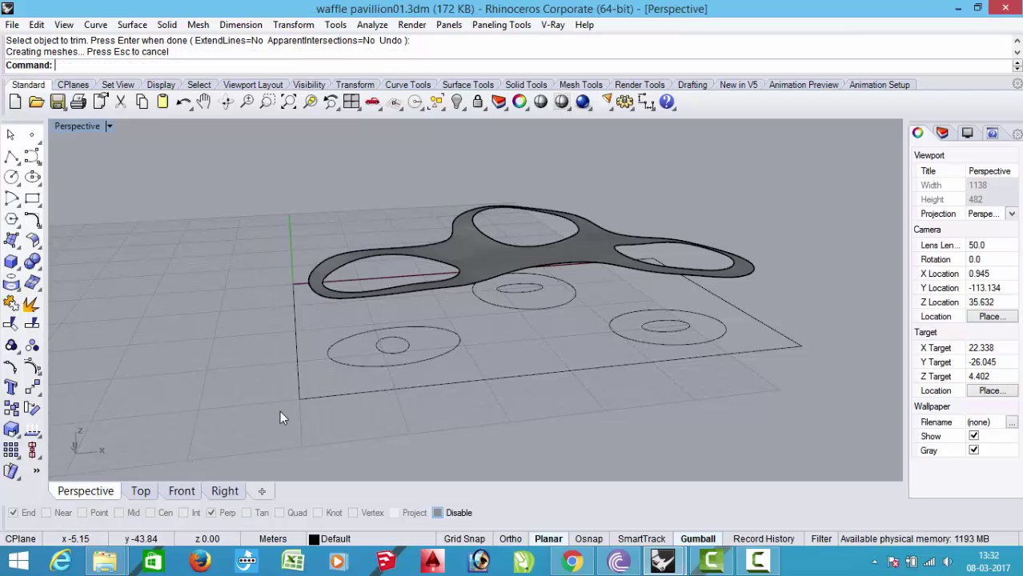
pyautogui.moveTo(444, 327); pyautogui.dragTo(381, 358, button='right')
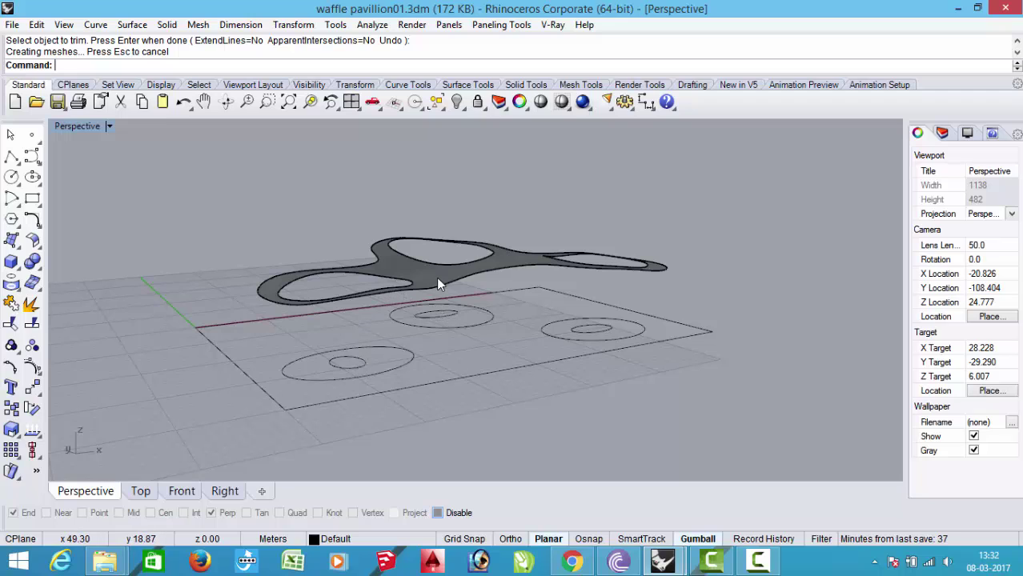
pyautogui.click(358, 357)
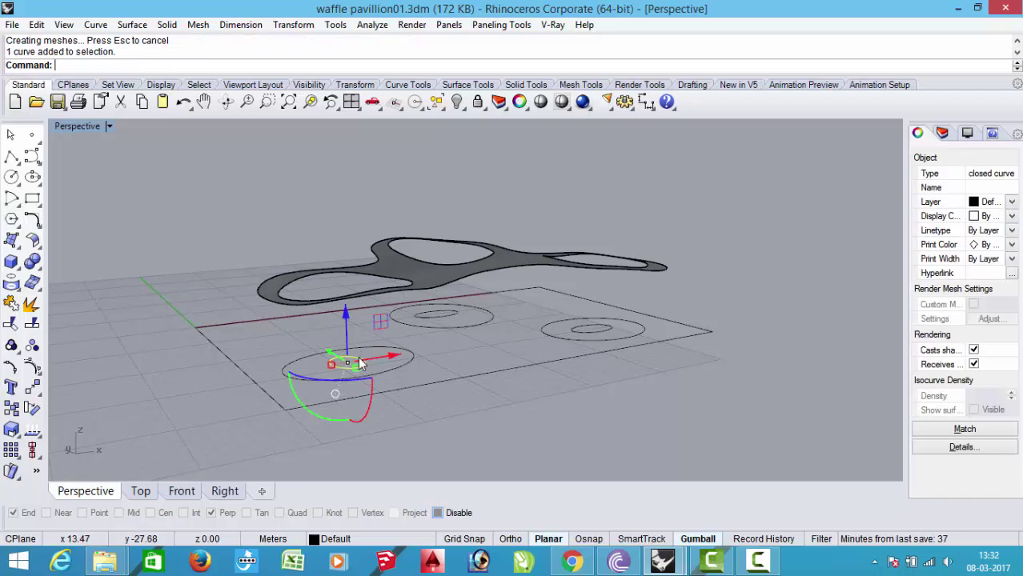
pyautogui.keyDown('shift'); pyautogui.click(455, 314); pyautogui.keyUp('shift')
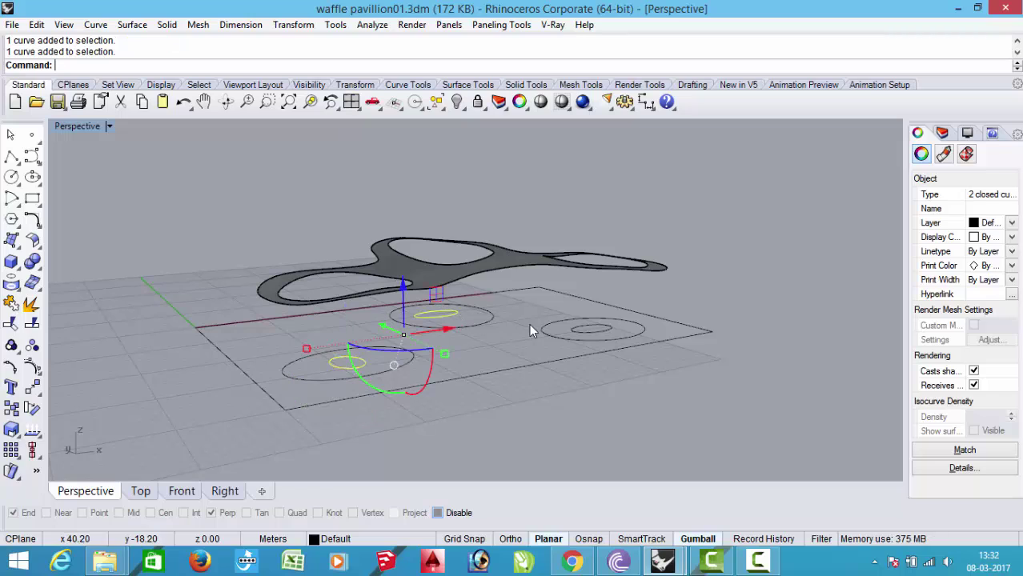
pyautogui.keyDown('shift'); pyautogui.click(572, 331); pyautogui.keyUp('shift')
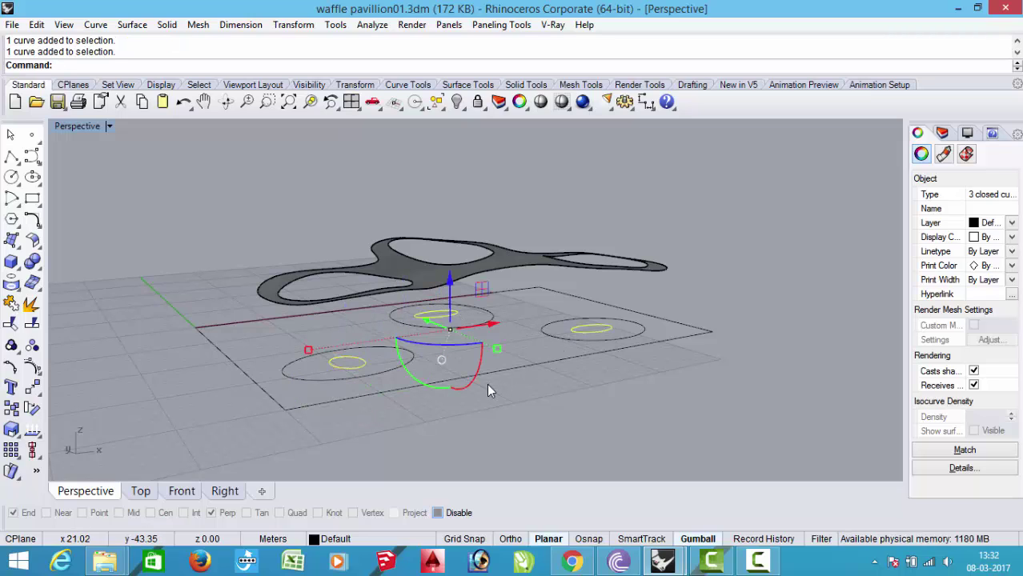
pyautogui.click(132, 24)
pyautogui.moveTo(175, 237)
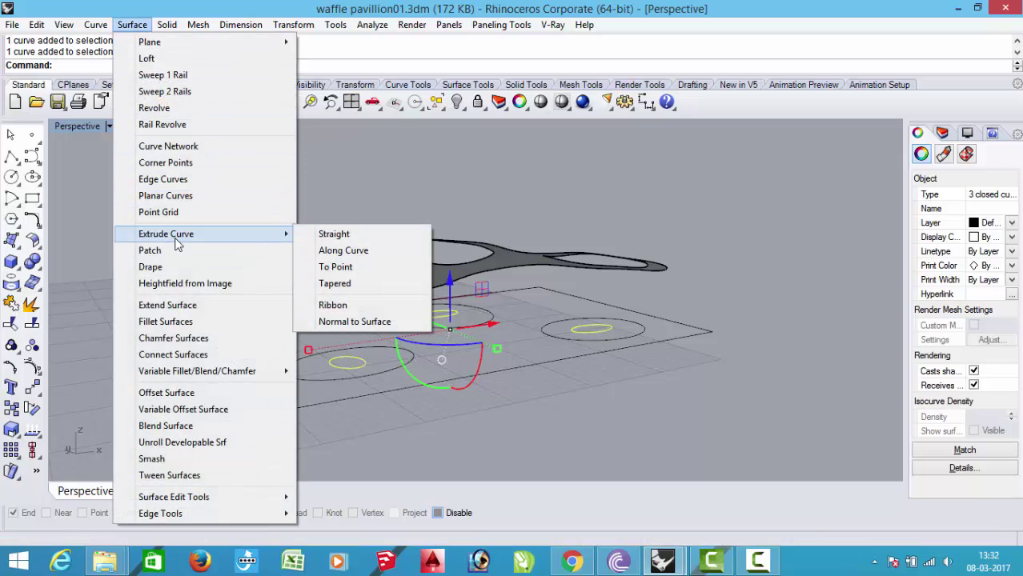
pyautogui.click(345, 234)
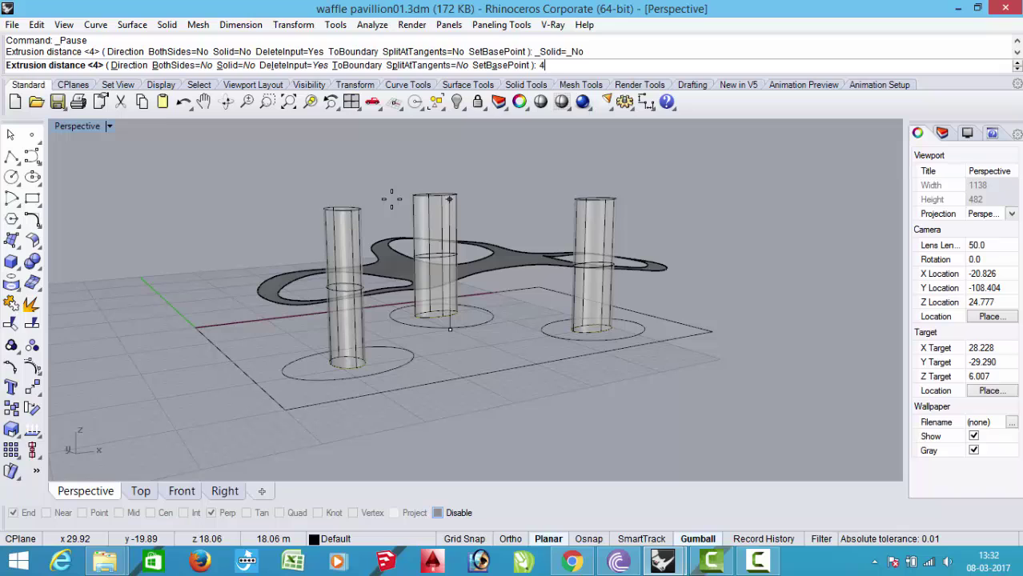
pyautogui.press('Return')
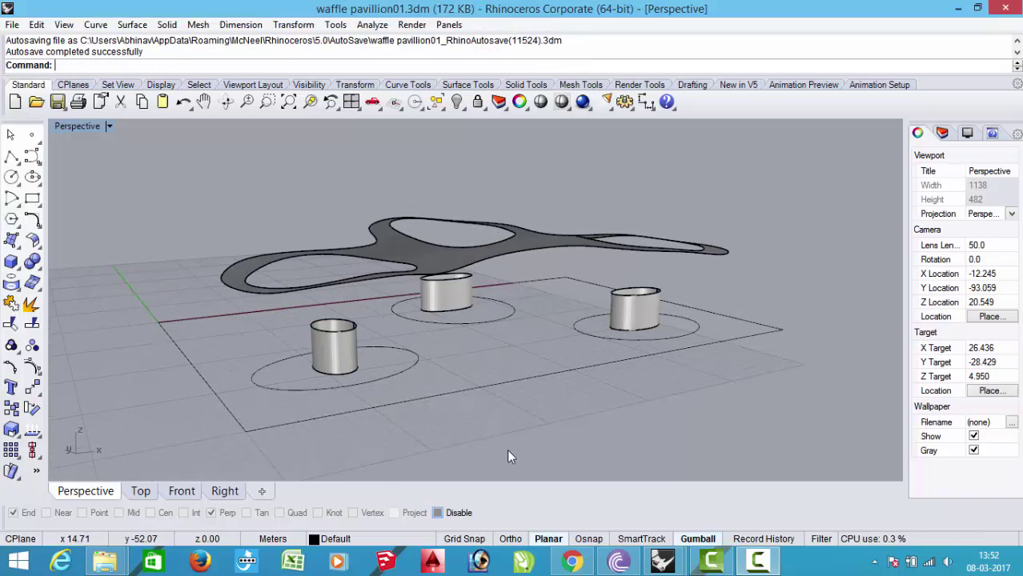
# Loft from the top edge of the left lobe's column to the roof opening above it, with Normal style and rebuilding with 10 control points
pyautogui.moveTo(707, 405); pyautogui.dragTo(491, 438, button='right')
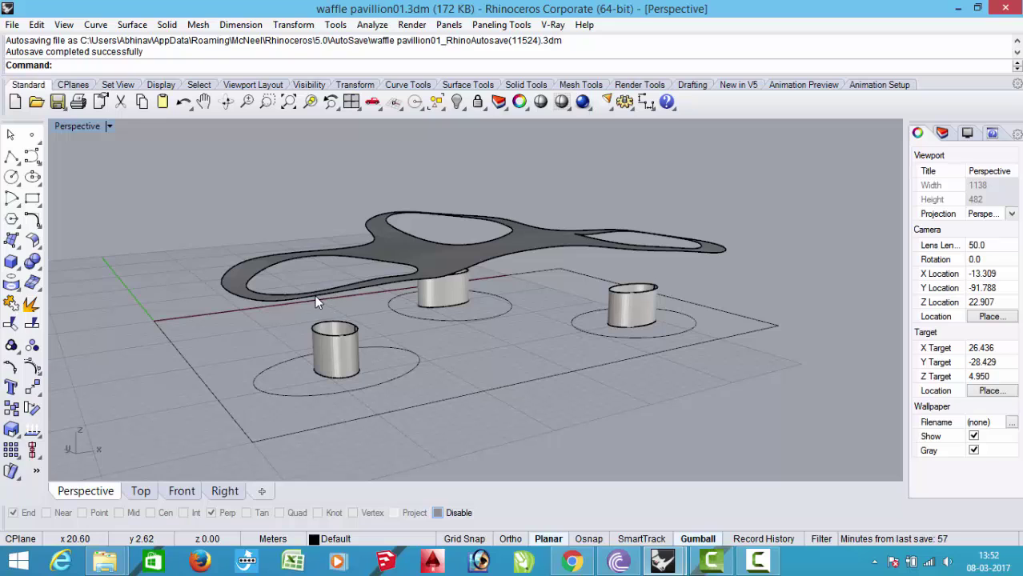
pyautogui.click(132, 24)
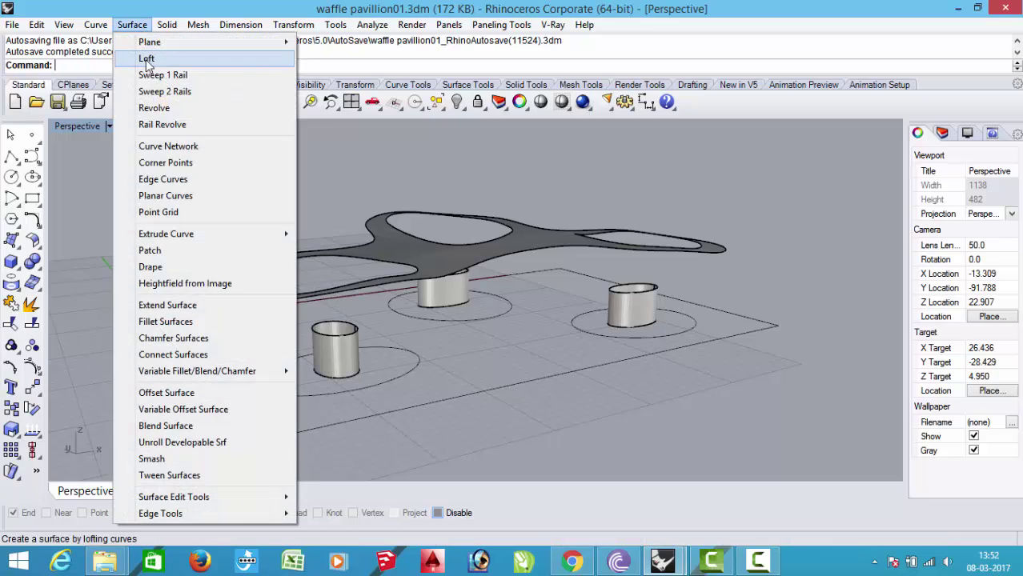
pyautogui.click(146, 61)
pyautogui.click(340, 325)
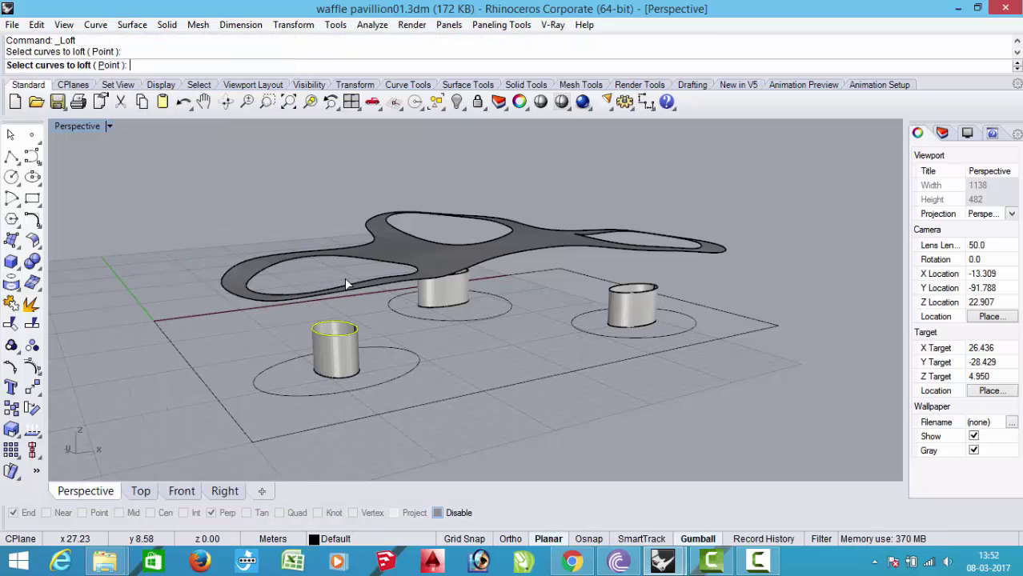
pyautogui.click(344, 256)
pyautogui.press('Return')
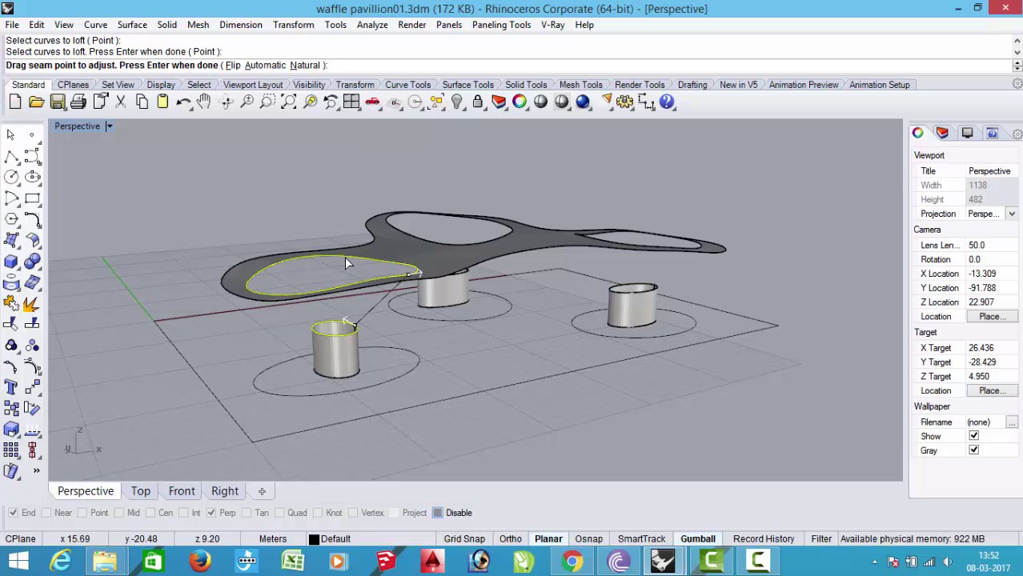
pyautogui.moveTo(368, 336); pyautogui.dragTo(472, 346, button='right')
pyautogui.press('Return')
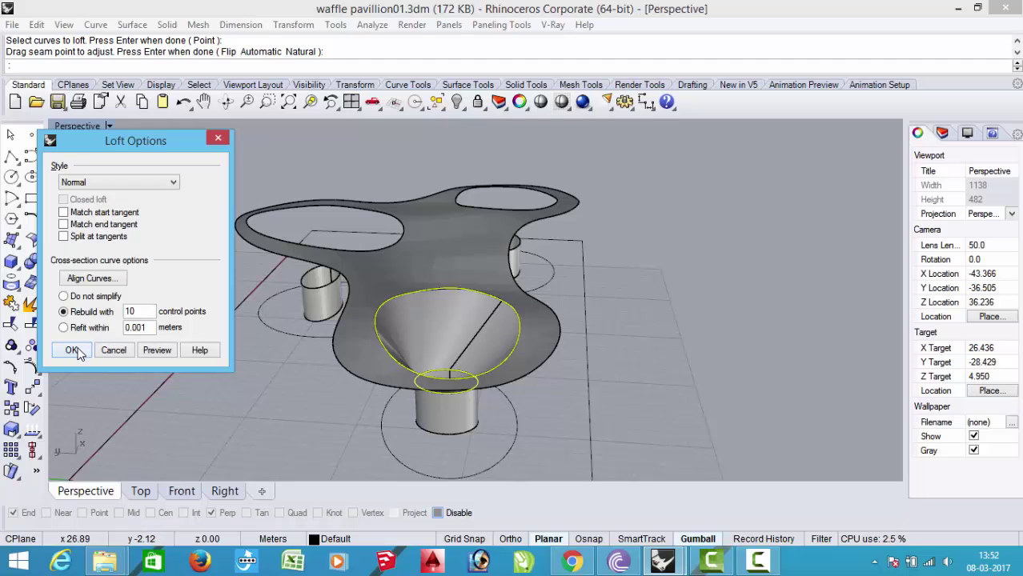
pyautogui.click(71, 350)
# Inspect the lofted funnel from the side and above, and delete it
pyautogui.moveTo(328, 360); pyautogui.dragTo(360, 341, button='right')
pyautogui.scroll(3, 366, 273)
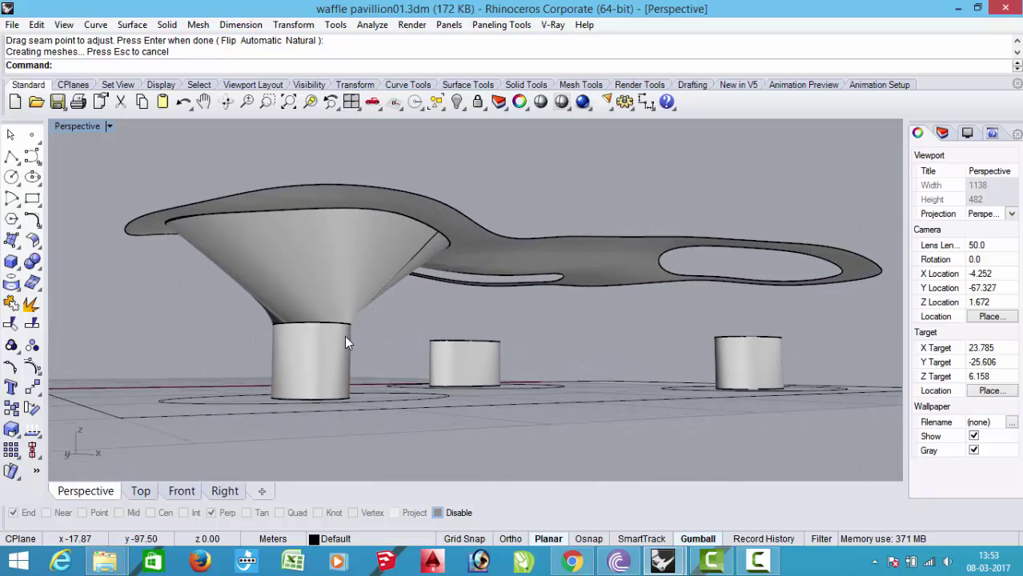
pyautogui.moveTo(344, 336)
pyautogui.mouseDown(button='right')
pyautogui.moveTo(332, 384)
pyautogui.moveTo(327, 349)
pyautogui.moveTo(337, 376)
pyautogui.moveTo(360, 352)
pyautogui.moveTo(357, 336)
pyautogui.mouseUp(button='right')
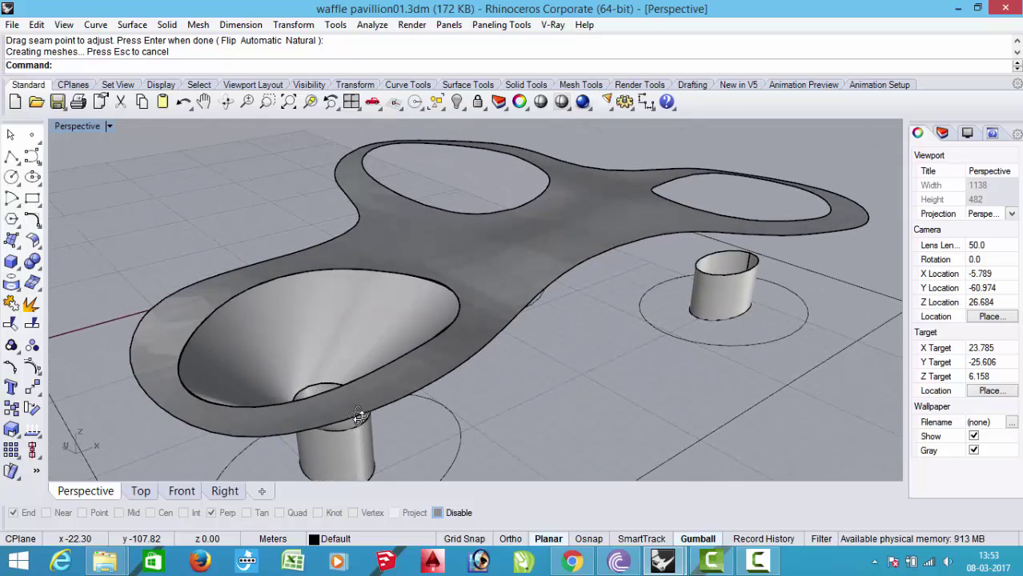
pyautogui.click(357, 333)
pyautogui.press('Delete')
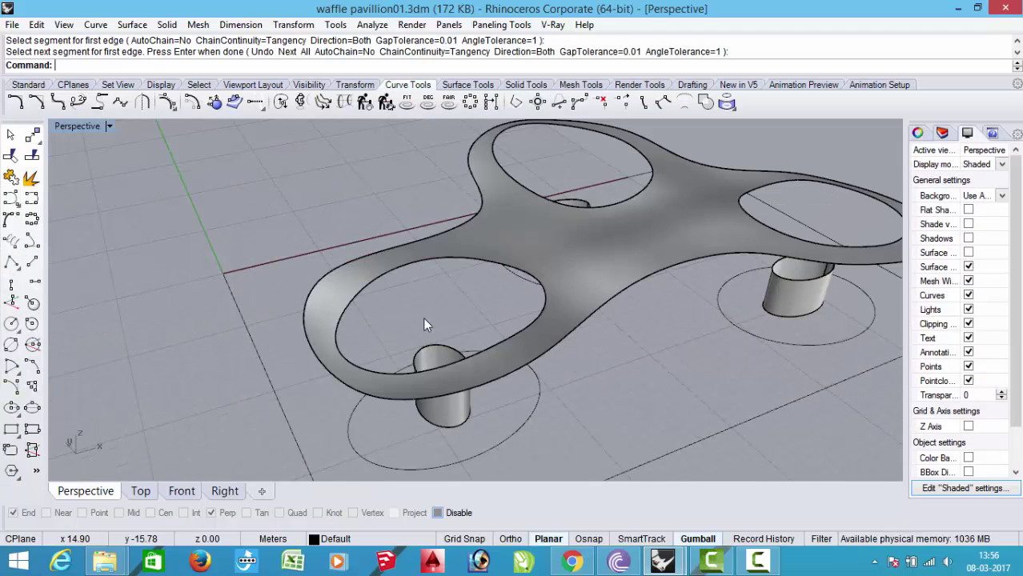
# Start a surface blend between the left column's top edge and the roof opening's edge, moving the opening's seam point into line with the column's
pyautogui.click(469, 85)
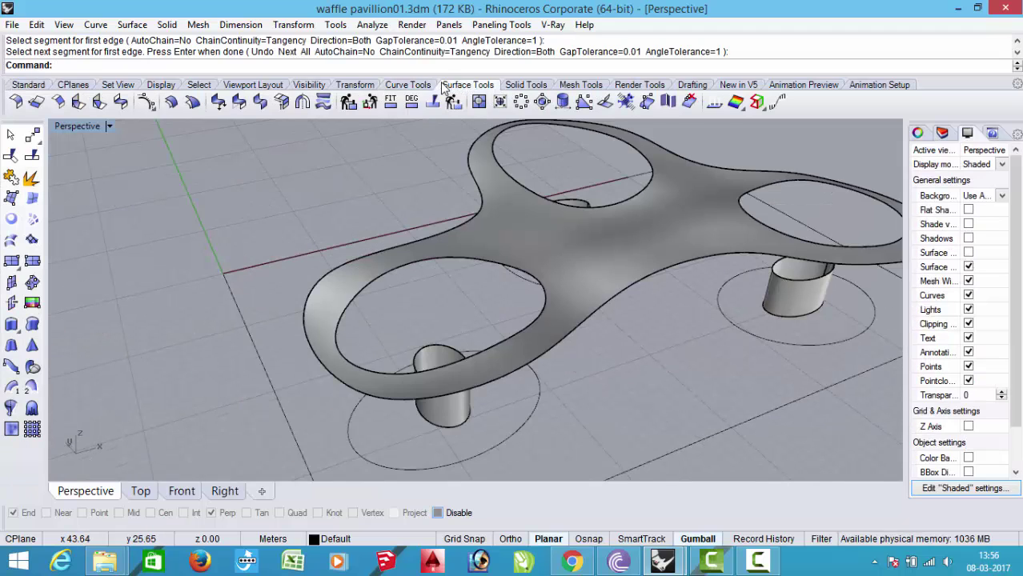
pyautogui.click(120, 102)
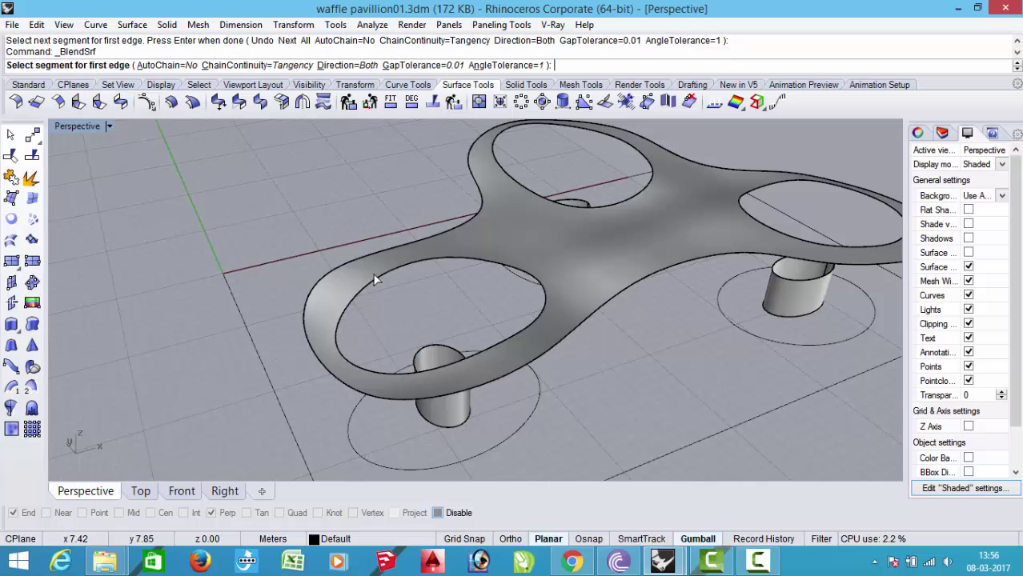
pyautogui.click(434, 342)
pyautogui.click(471, 261)
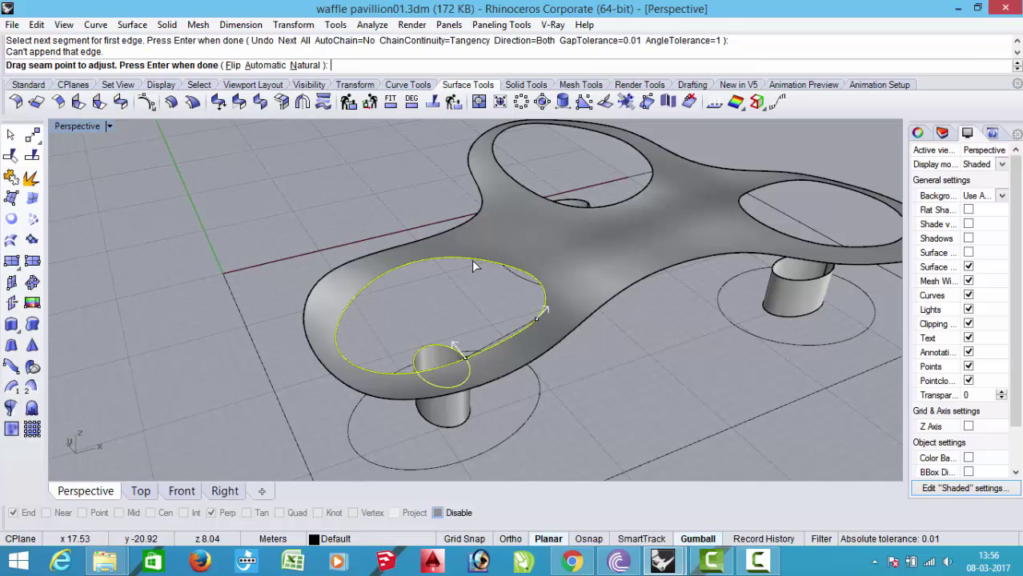
pyautogui.moveTo(465, 266); pyautogui.dragTo(527, 343, button='right')
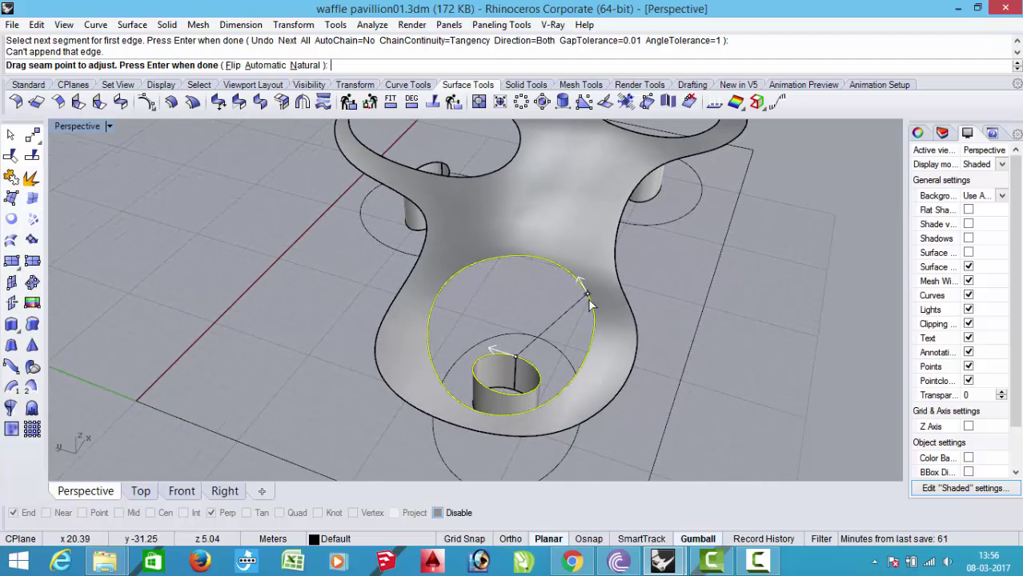
pyautogui.moveTo(501, 246); pyautogui.dragTo(524, 386, button='right')
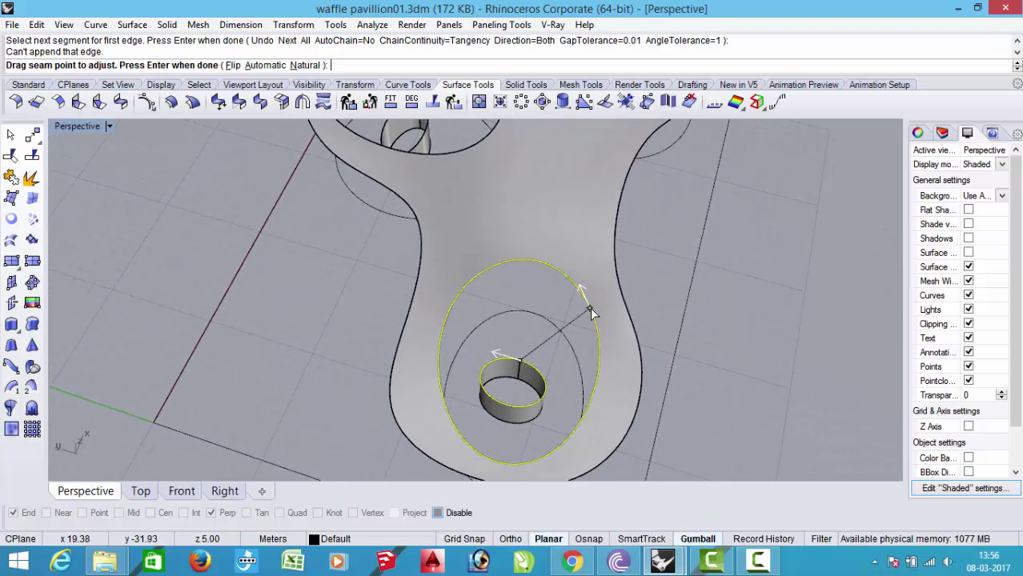
pyautogui.moveTo(590, 311); pyautogui.dragTo(521, 261)
pyautogui.press('Return')
# Set the surface blend's continuity to Tangency on both the left column's edge and the roof opening's edge
pyautogui.moveTo(666, 398); pyautogui.dragTo(415, 337, button='right')
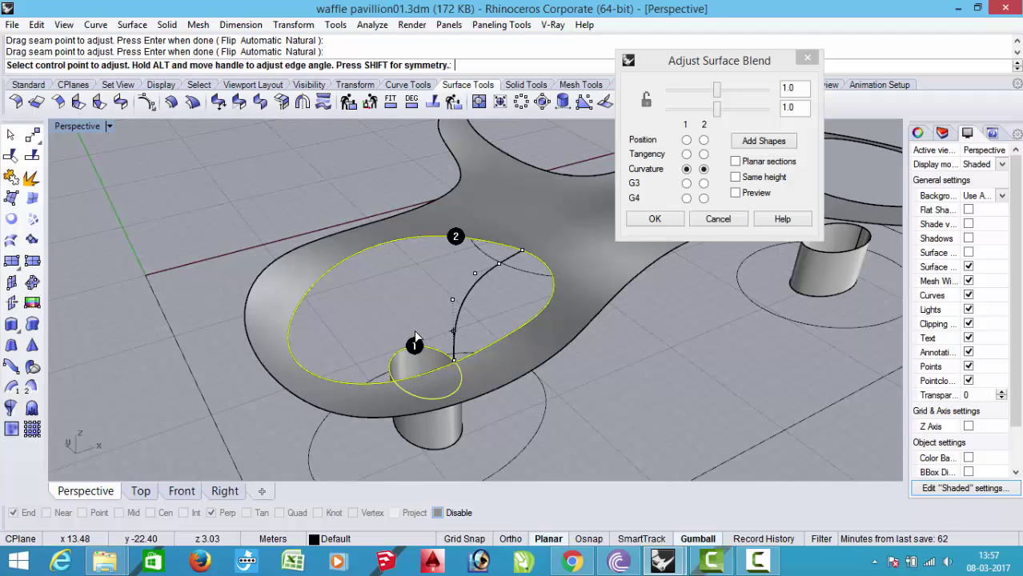
pyautogui.moveTo(415, 337); pyautogui.dragTo(474, 300, button='right')
pyautogui.moveTo(535, 314); pyautogui.dragTo(497, 296, button='right')
pyautogui.click(686, 154)
pyautogui.click(686, 155)
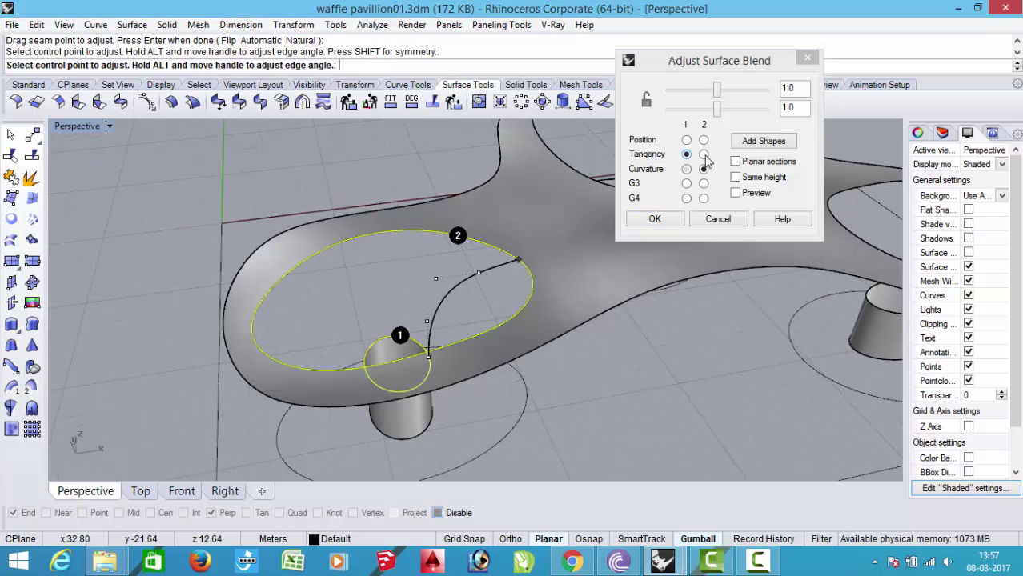
pyautogui.click(704, 154)
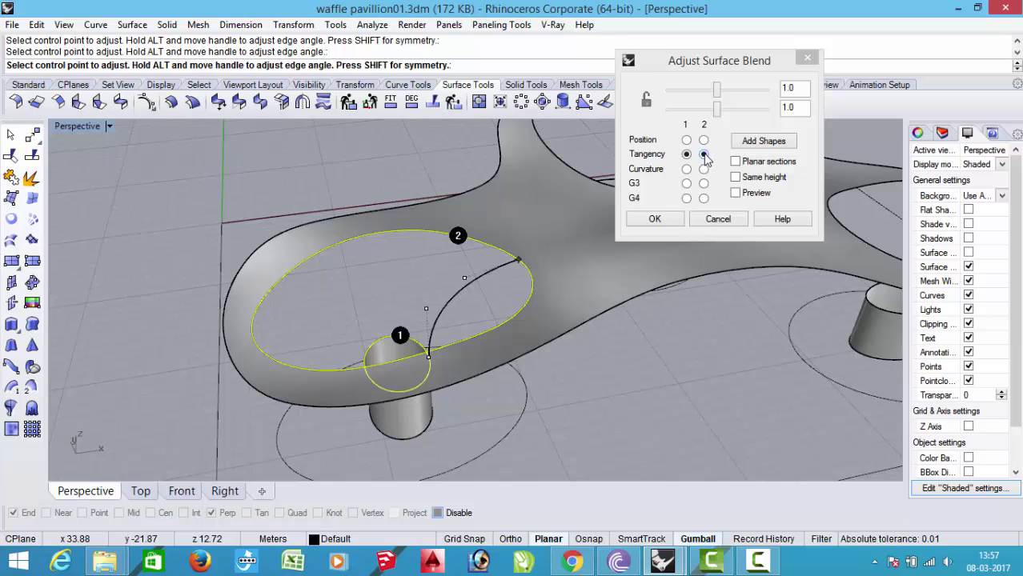
# Preview the left column's blend, set its bulge to 0.824 at the column edge and 1.149 at the roof edge, and create it
pyautogui.moveTo(716, 90)
pyautogui.mouseDown()
pyautogui.moveTo(735, 91)
pyautogui.moveTo(720, 92)
pyautogui.mouseUp()
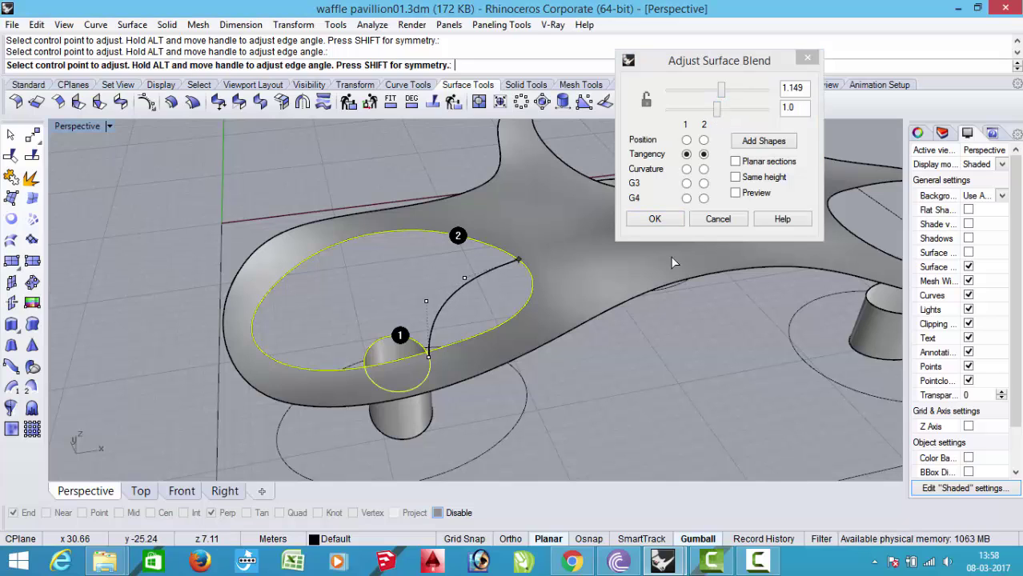
pyautogui.click(734, 194)
pyautogui.moveTo(417, 336); pyautogui.dragTo(377, 334, button='right')
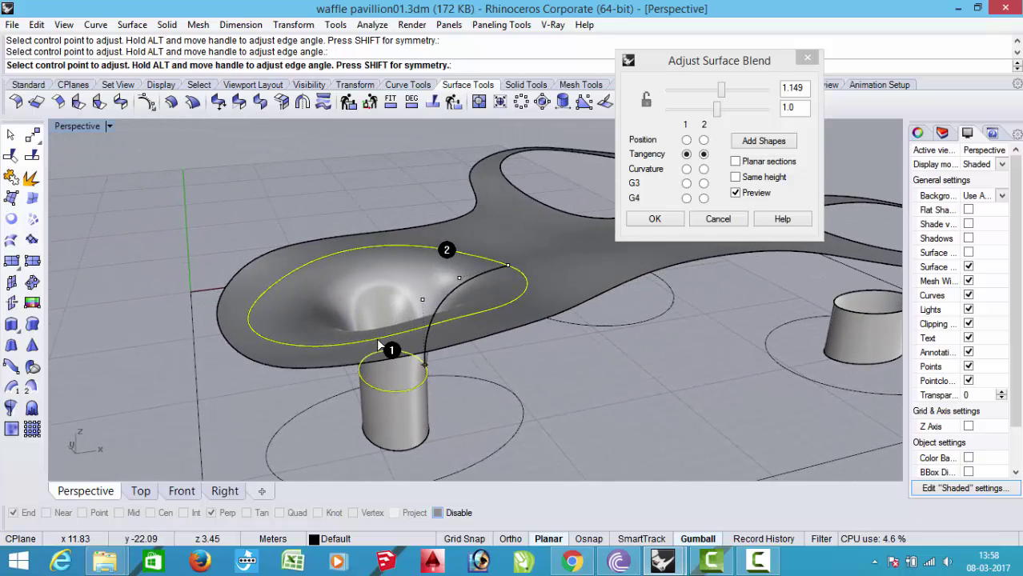
pyautogui.moveTo(721, 89); pyautogui.dragTo(709, 94)
pyautogui.moveTo(457, 308); pyautogui.dragTo(481, 216, button='right')
pyautogui.moveTo(716, 109); pyautogui.dragTo(723, 118)
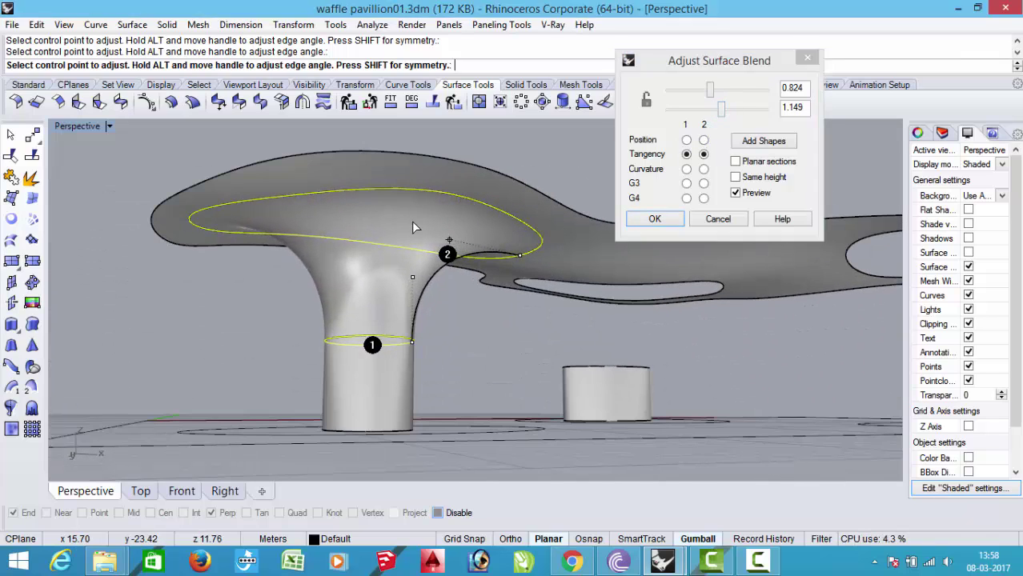
pyautogui.moveTo(410, 229); pyautogui.dragTo(473, 221, button='right')
pyautogui.click(655, 220)
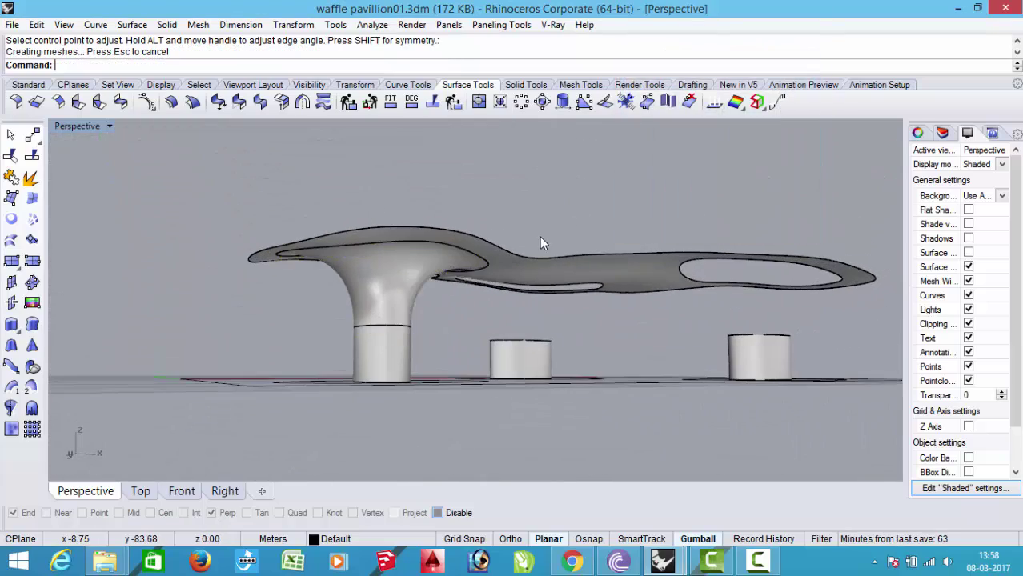
# Blend the rear column's top edge to the roof opening above it, with Tangency at both edges and bulge values of 1.0
pyautogui.moveTo(538, 258); pyautogui.dragTo(501, 355, button='right')
pyautogui.scroll(3, 579, 231)
pyautogui.scroll(5, 579, 232)
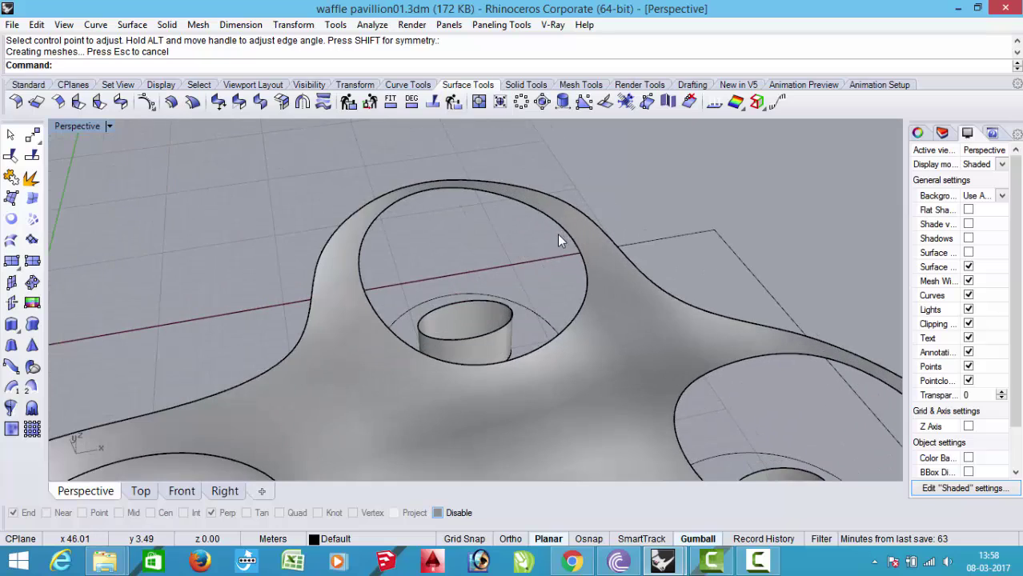
pyautogui.scroll(-3, 557, 238)
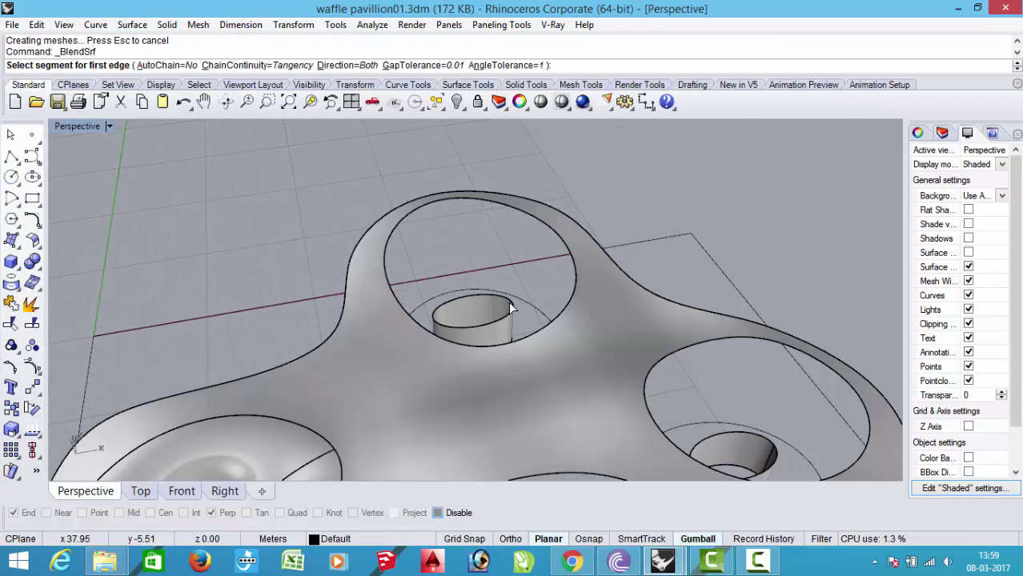
pyautogui.click(508, 301)
pyautogui.press('Return')
pyautogui.click(541, 224)
pyautogui.moveTo(552, 264); pyautogui.dragTo(495, 217, button='right')
pyautogui.press('Return')
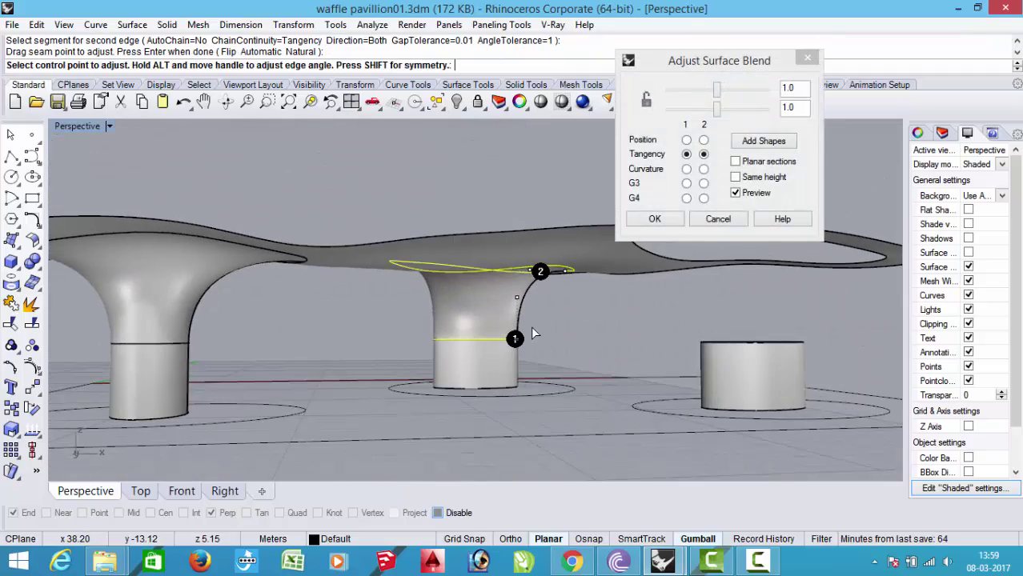
pyautogui.scroll(3, 479, 320)
pyautogui.moveTo(479, 320); pyautogui.dragTo(555, 331, button='right')
pyautogui.press('Return')
# Blend the remaining column's top edge to its roof opening with Tangency, setting the roof-side bulge to 0.559
pyautogui.scroll(-5, 403, 278)
pyautogui.moveTo(402, 278); pyautogui.dragTo(560, 336, button='right')
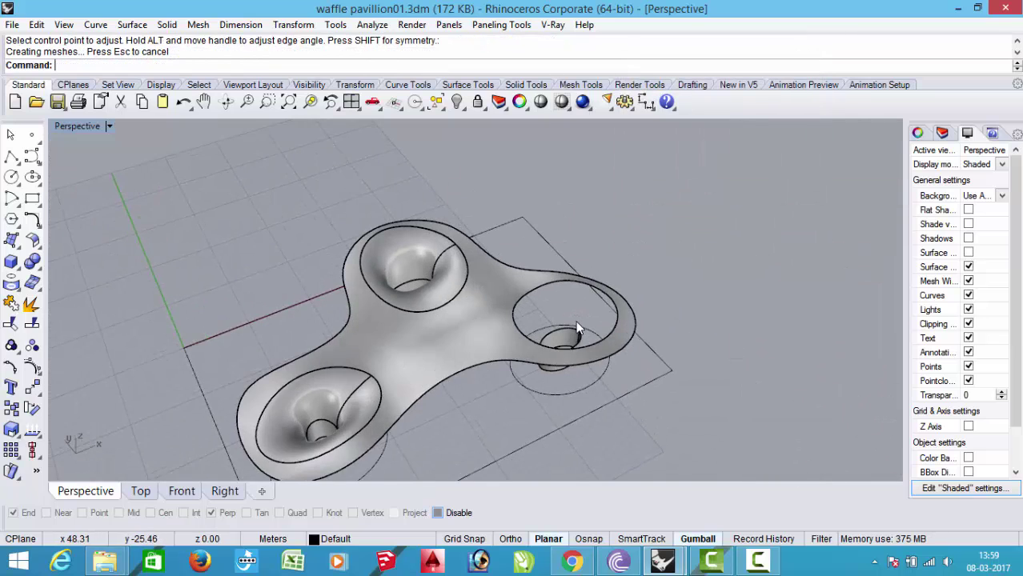
pyautogui.scroll(5, 569, 339)
pyautogui.press('Return')
pyautogui.click(574, 342)
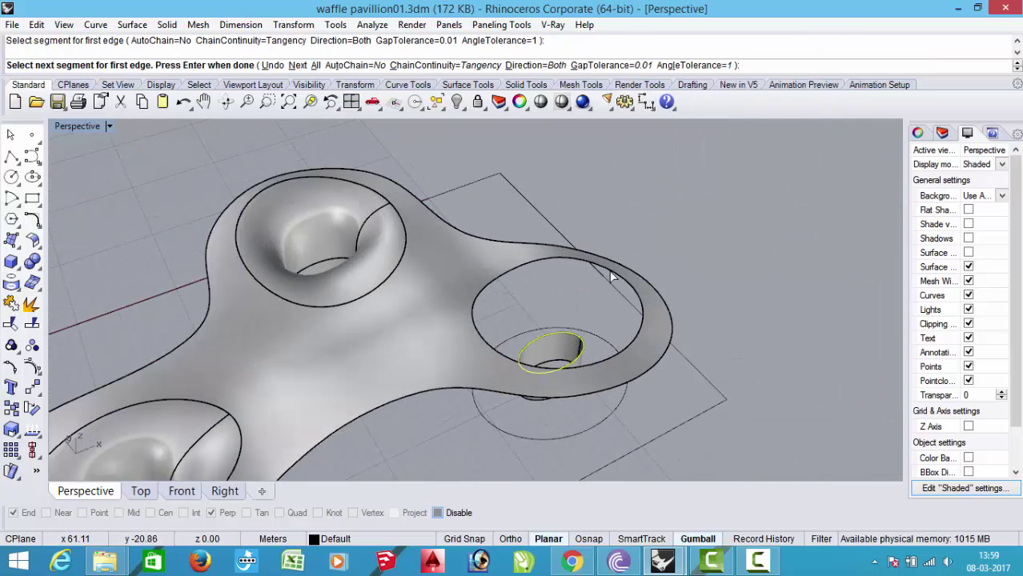
pyautogui.click(610, 276)
pyautogui.press('Return')
pyautogui.moveTo(597, 289); pyautogui.dragTo(632, 262, button='right')
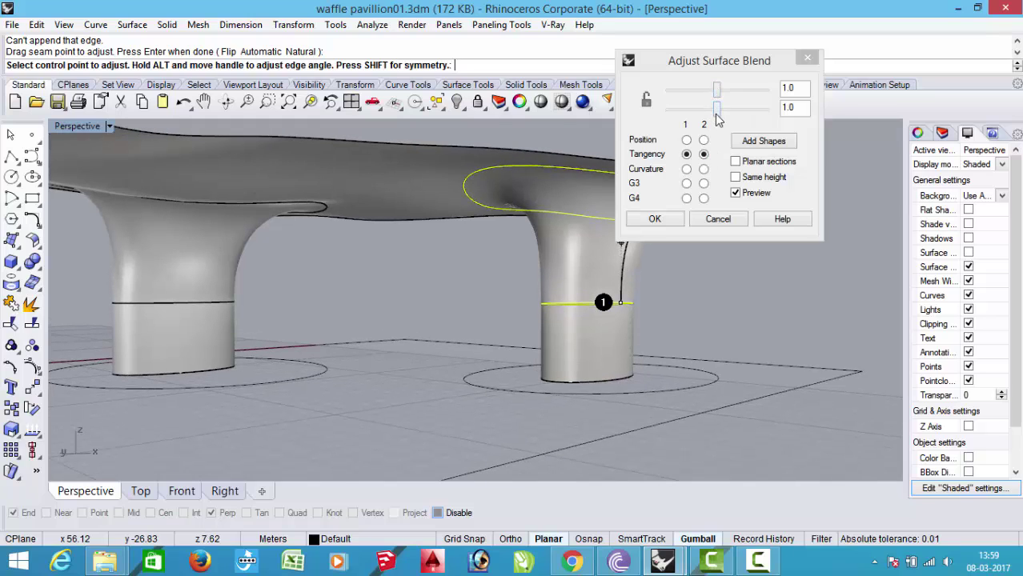
pyautogui.moveTo(717, 115); pyautogui.dragTo(698, 120)
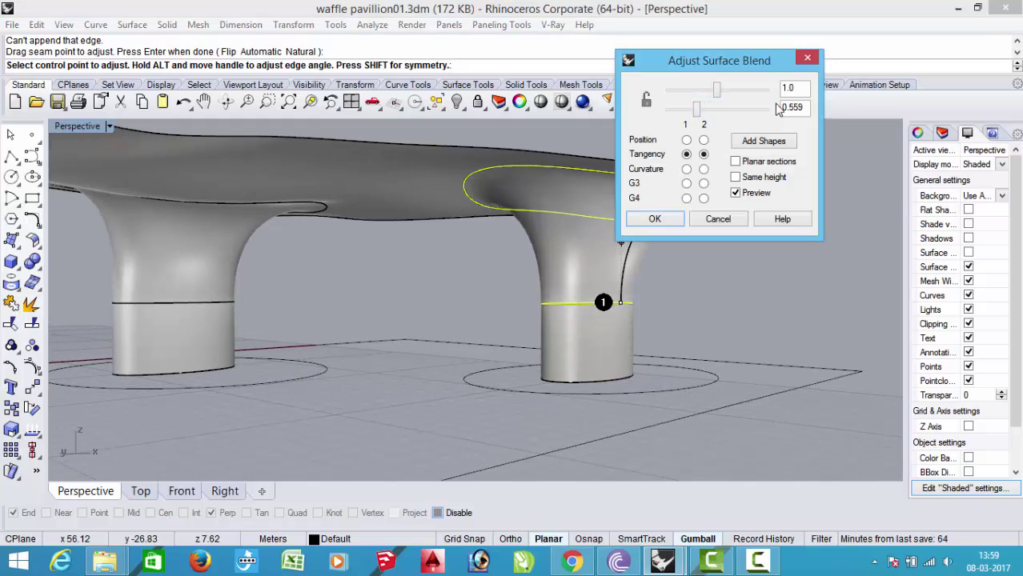
pyautogui.click(655, 219)
# Join the roof, the three blend funnels and the three column bases into one polysurface
pyautogui.scroll(-3, 614, 302)
pyautogui.moveTo(615, 302); pyautogui.dragTo(197, 216, button='right')
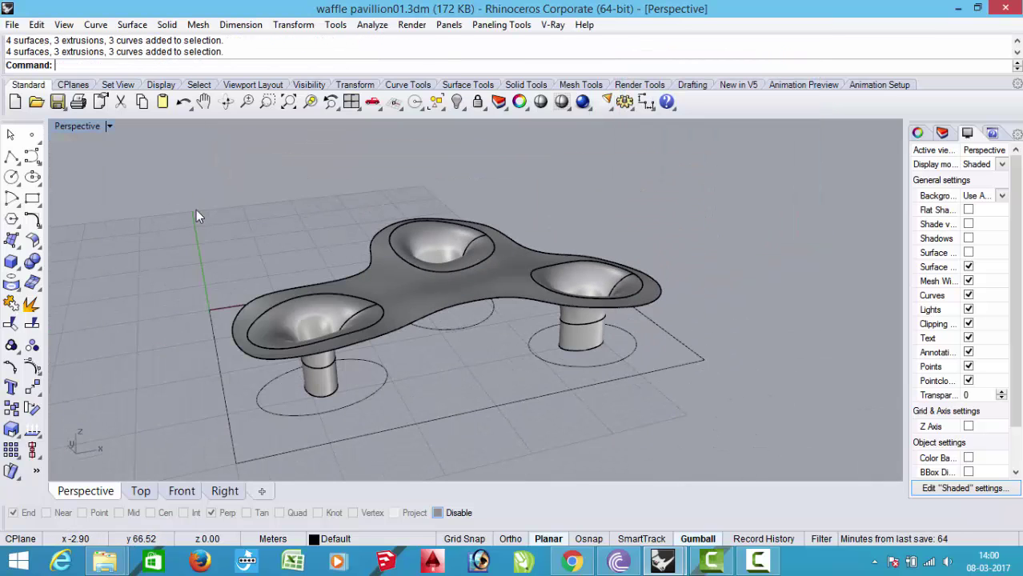
pyautogui.click(326, 381)
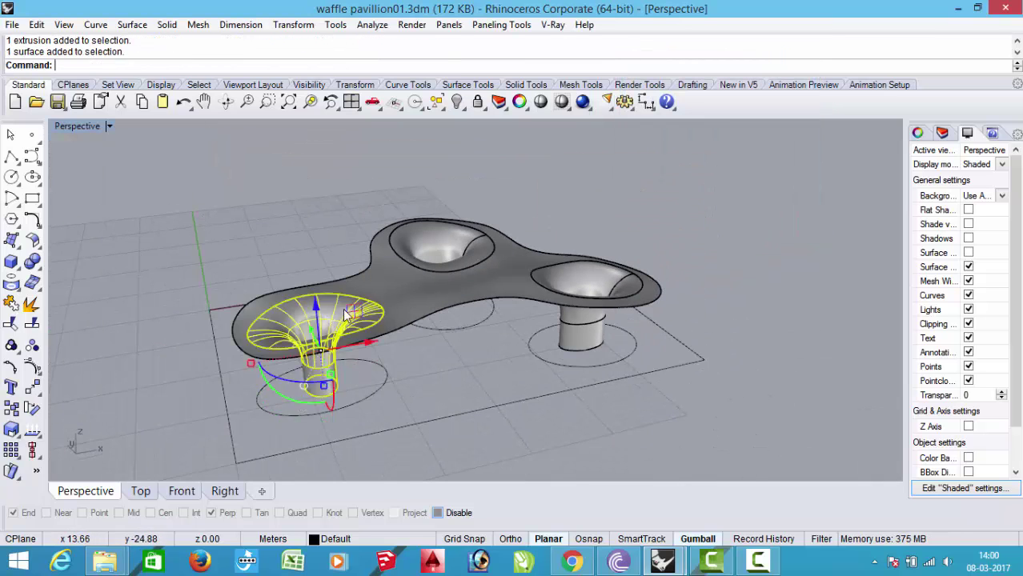
pyautogui.keyDown('shift'); pyautogui.click(356, 314); pyautogui.keyUp('shift')
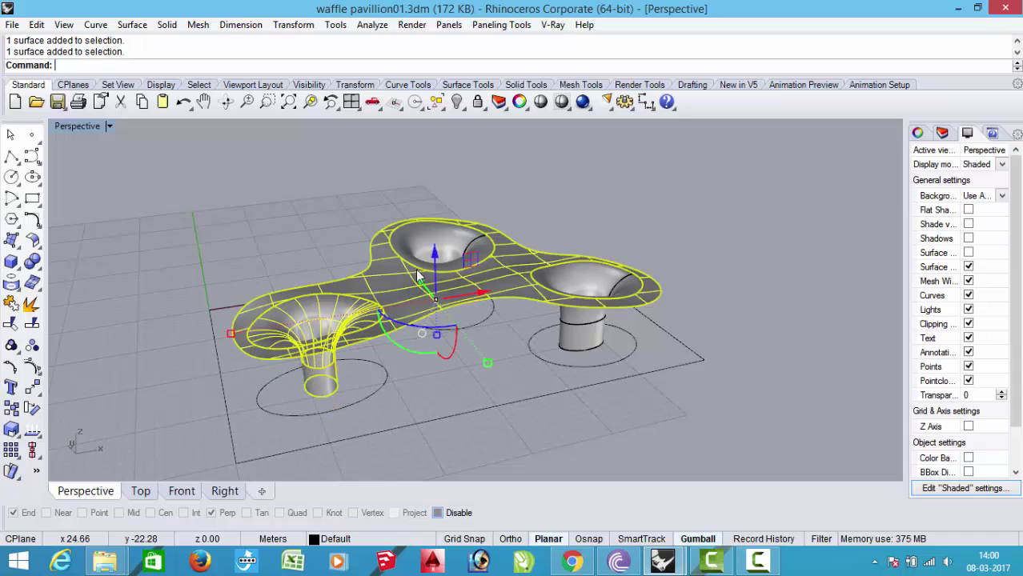
pyautogui.keyDown('shift'); pyautogui.click(590, 342); pyautogui.keyUp('shift')
pyautogui.moveTo(590, 343); pyautogui.dragTo(211, 250, button='right')
pyautogui.hotkey('ctrl', 'j')
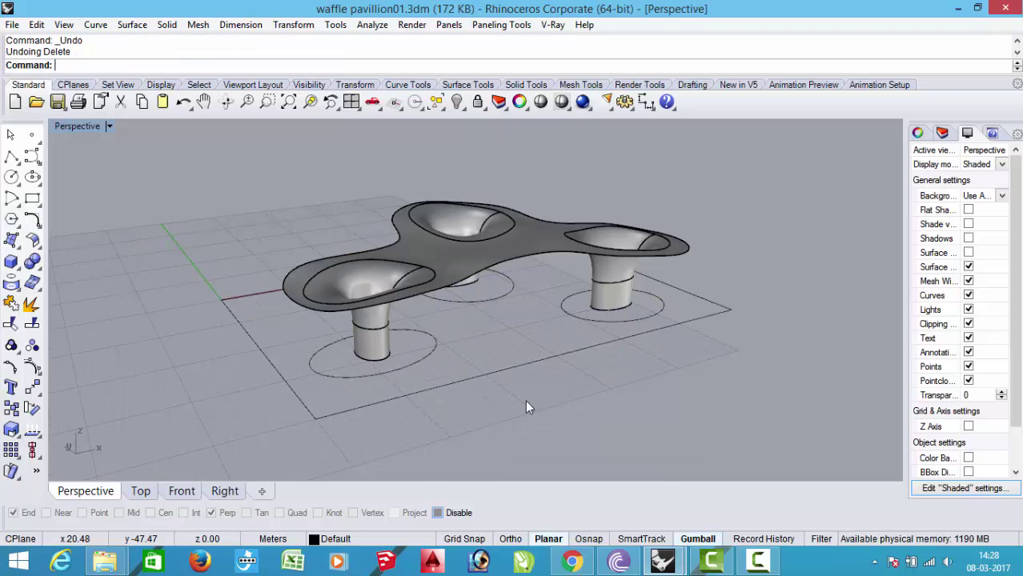
# Delete the large ellipse curves on the ground around the columns
pyautogui.click(433, 344)
pyautogui.click(479, 304)
pyautogui.press('Delete')
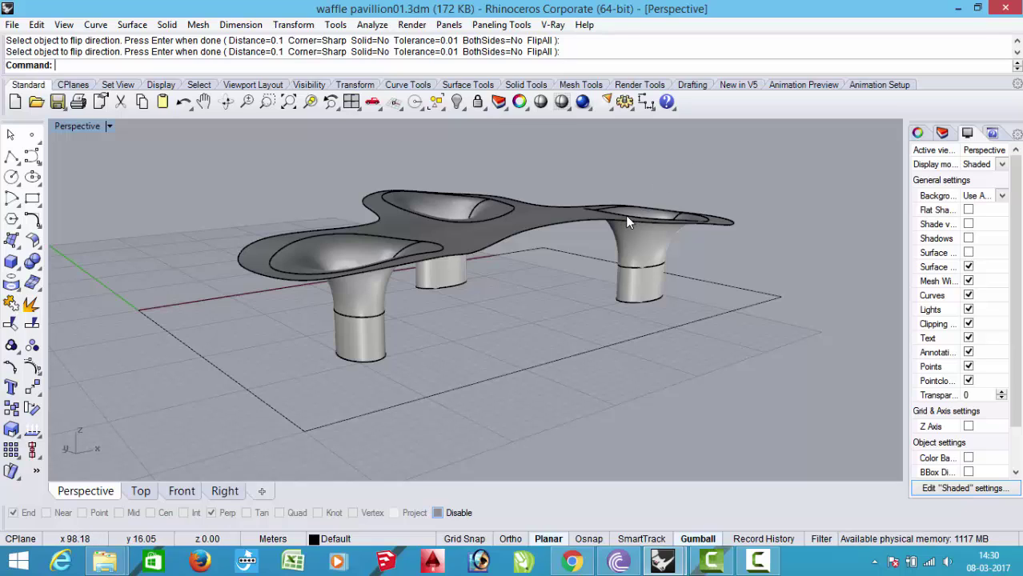
# Offset the joined pavilion polysurface 0.75 m toward the roof's underside and the outside of the columns
pyautogui.click(132, 24)
pyautogui.click(184, 392)
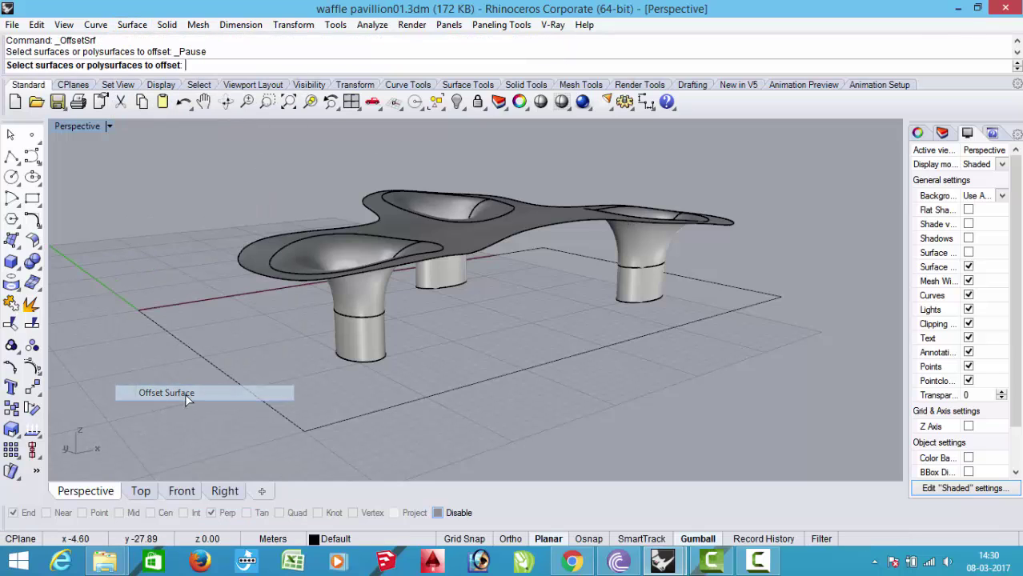
pyautogui.click(452, 211)
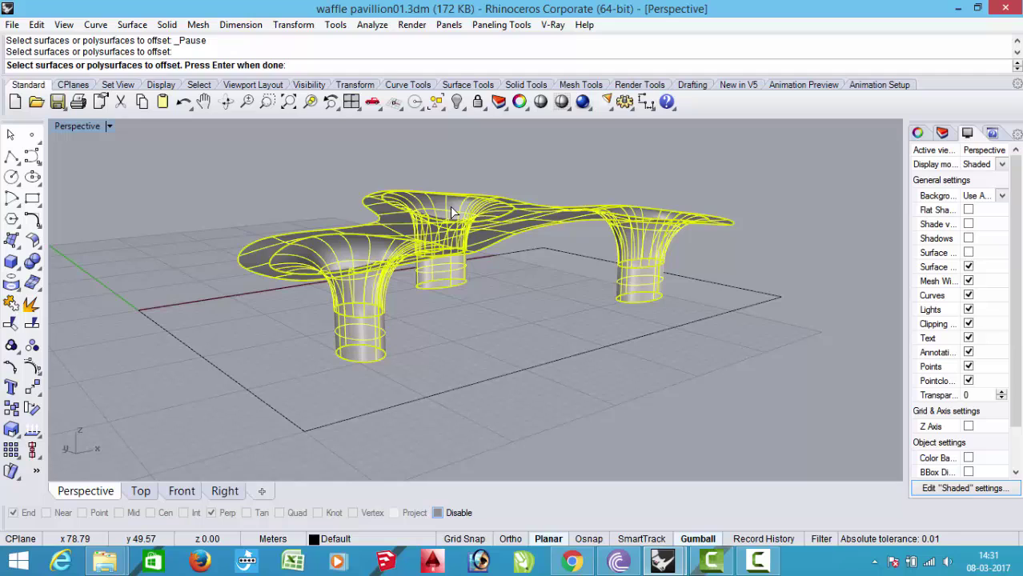
pyautogui.press('Return')
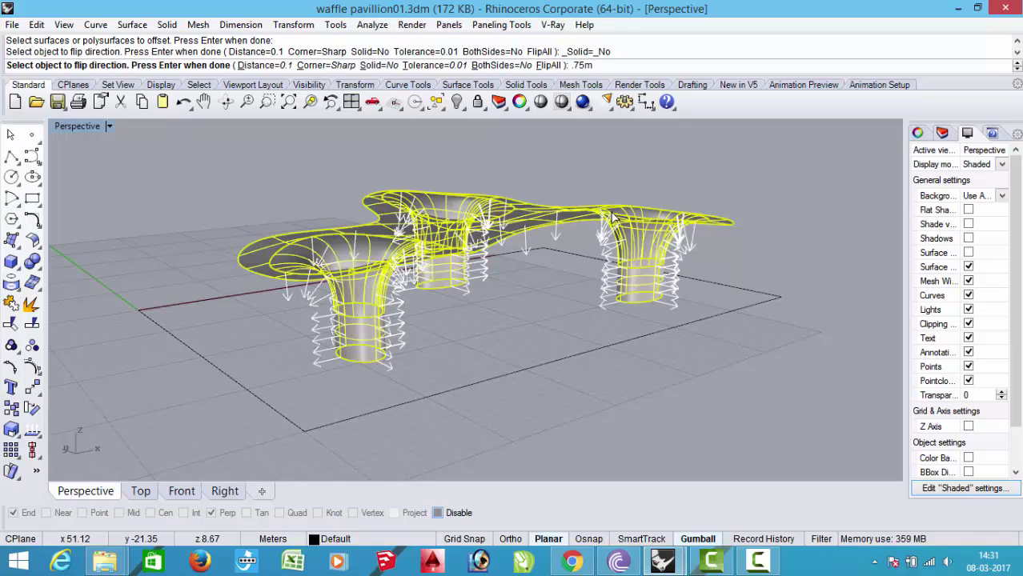
pyautogui.write('.75m')
pyautogui.press('Return')
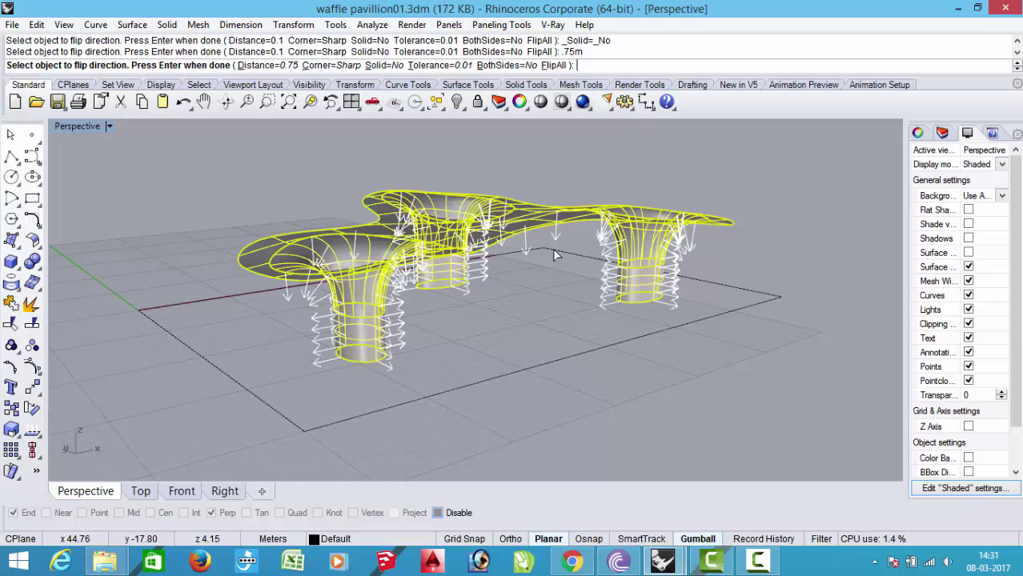
pyautogui.press('Return')
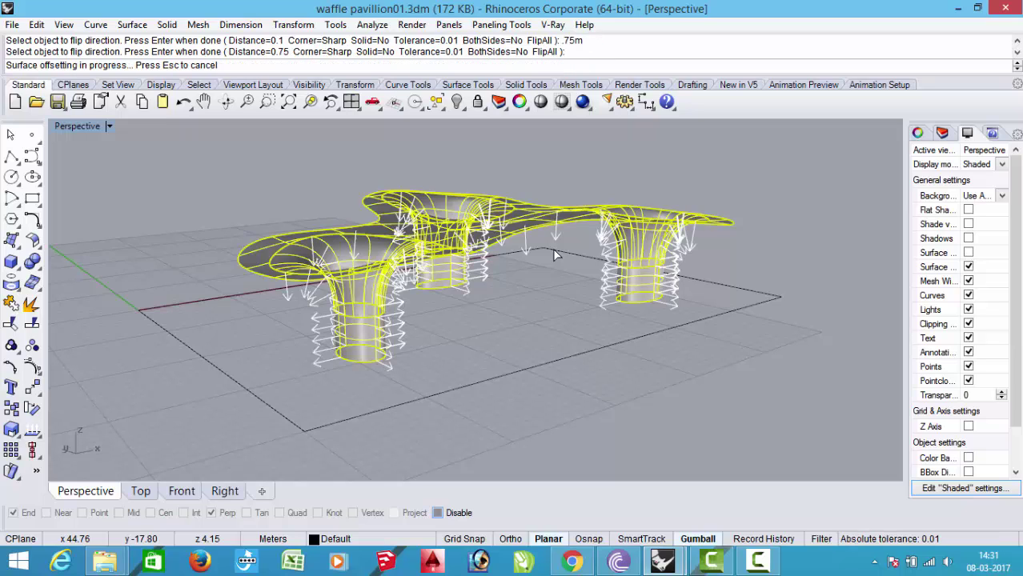
# Start a surface blend between the outer perimeter edges of the upper and lower roof surfaces, keeping the default seam points
pyautogui.moveTo(592, 239); pyautogui.dragTo(428, 292, button='right')
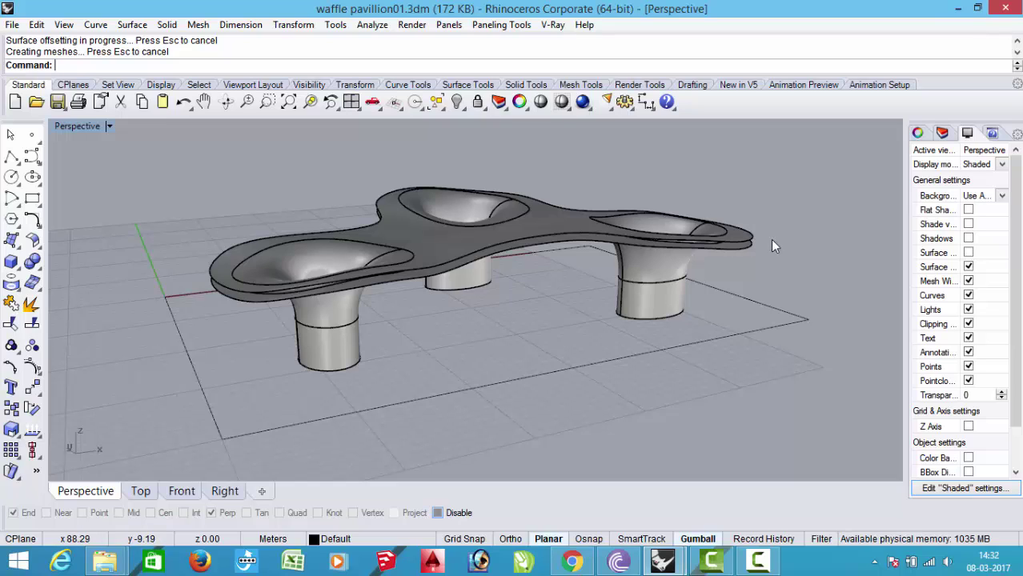
pyautogui.scroll(5, 772, 240)
pyautogui.scroll(-4, 706, 244)
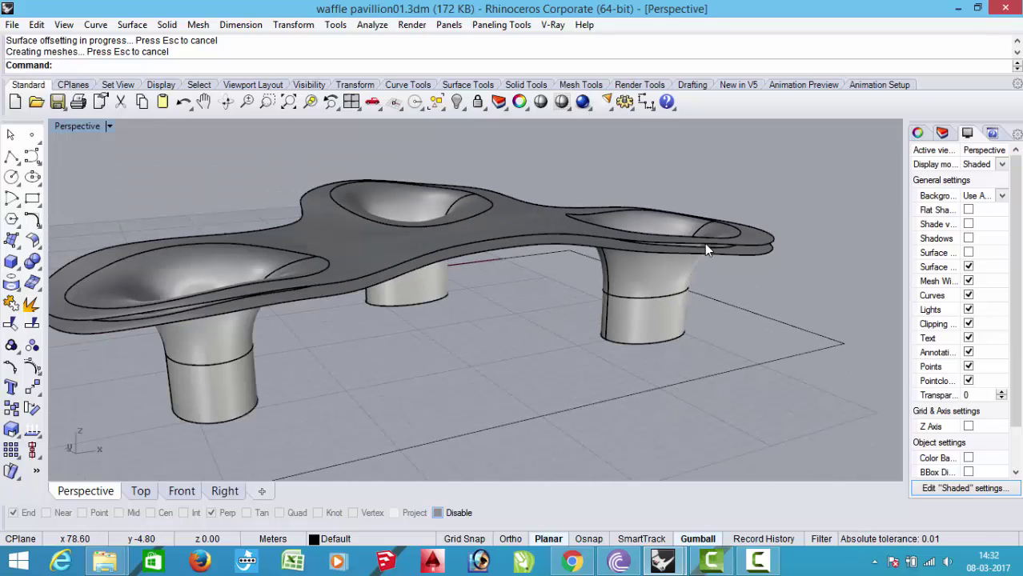
pyautogui.moveTo(704, 243); pyautogui.dragTo(589, 330, button='right')
pyautogui.scroll(-3, 609, 326)
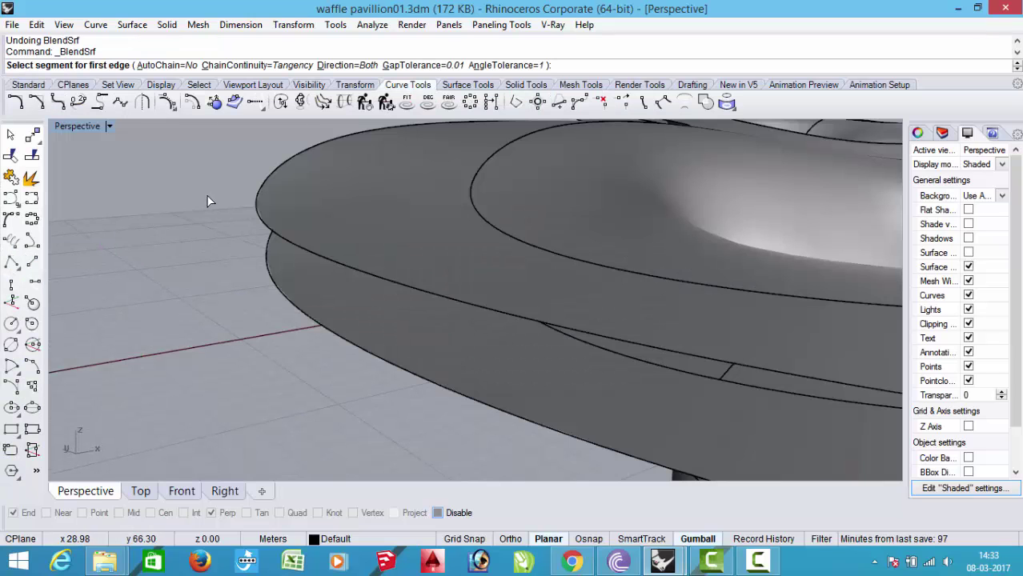
pyautogui.click(468, 84)
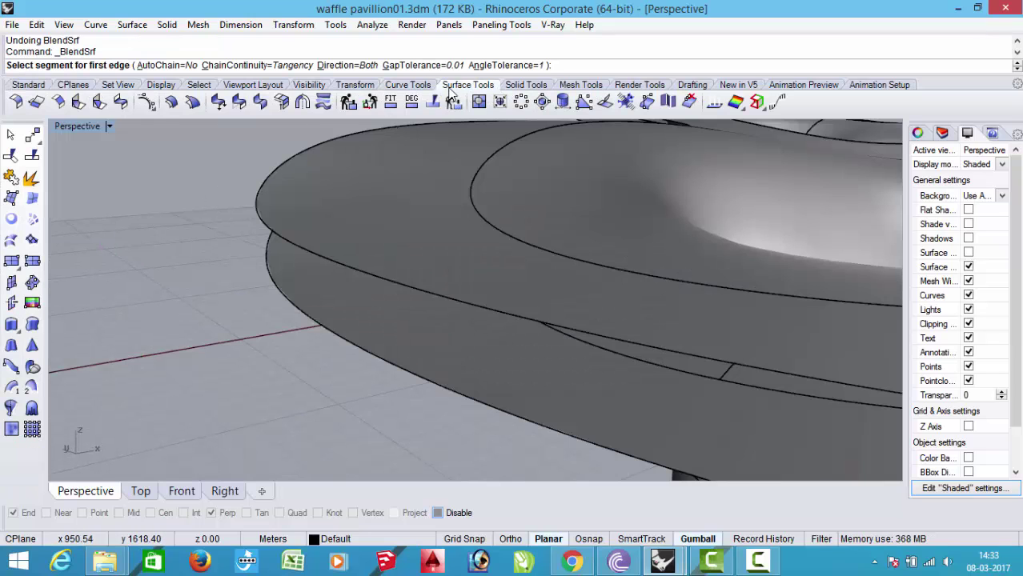
pyautogui.click(106, 103)
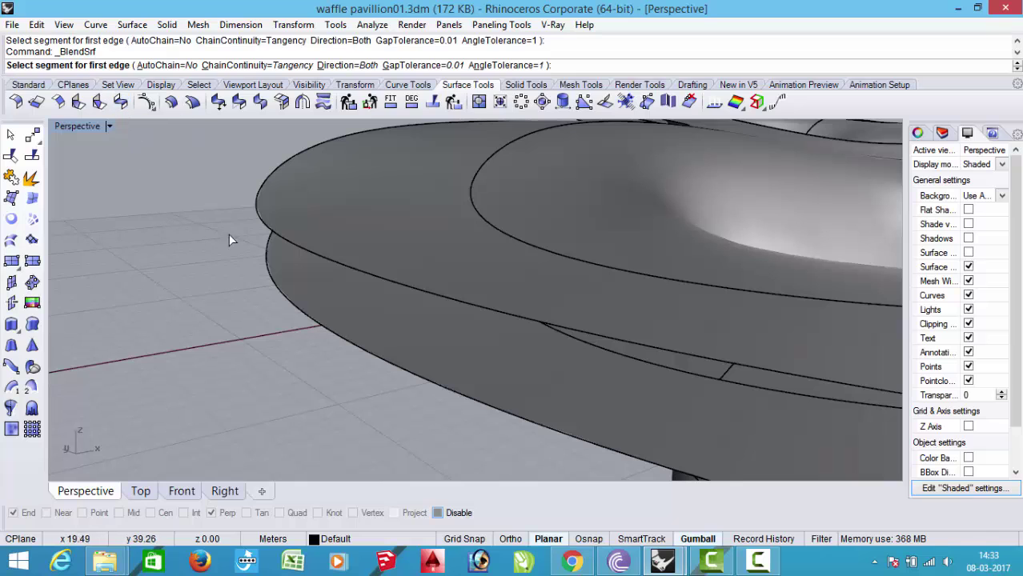
pyautogui.click(275, 238)
pyautogui.click(274, 283)
pyautogui.press('Return')
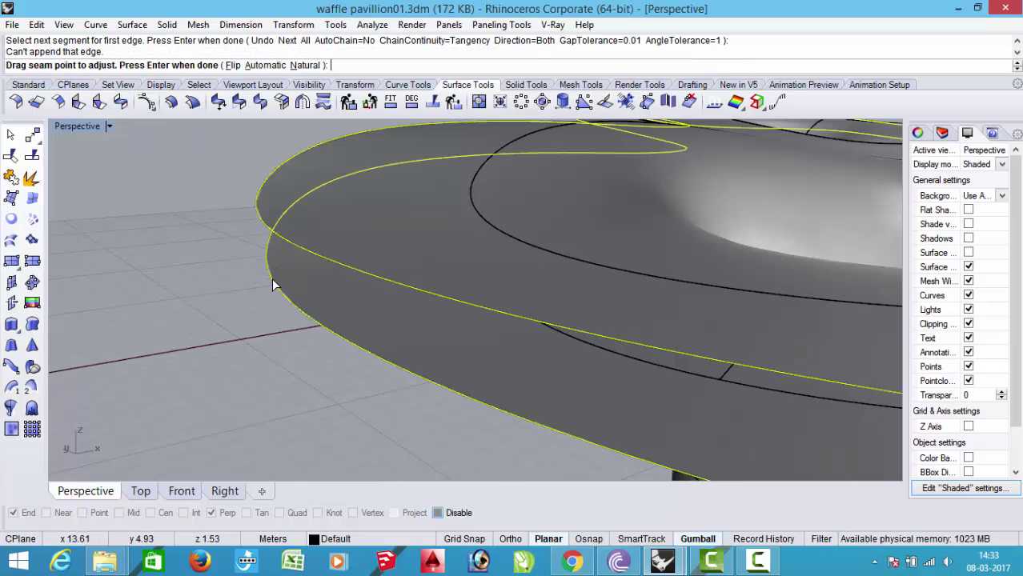
pyautogui.scroll(-5, 209, 253)
pyautogui.scroll(-2, 209, 253)
pyautogui.moveTo(209, 253); pyautogui.dragTo(485, 315, button='right')
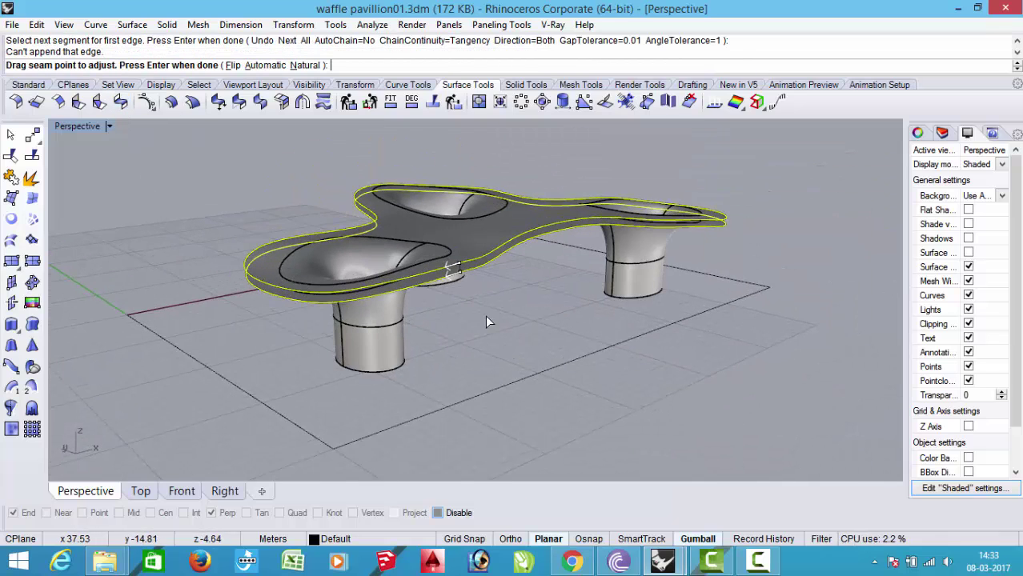
pyautogui.press('Return')
# Set the rim blend's bulge values to 0.946 and 0.847 with Tangency at both edges, and create the rounded roof rim
pyautogui.scroll(5, 552, 288)
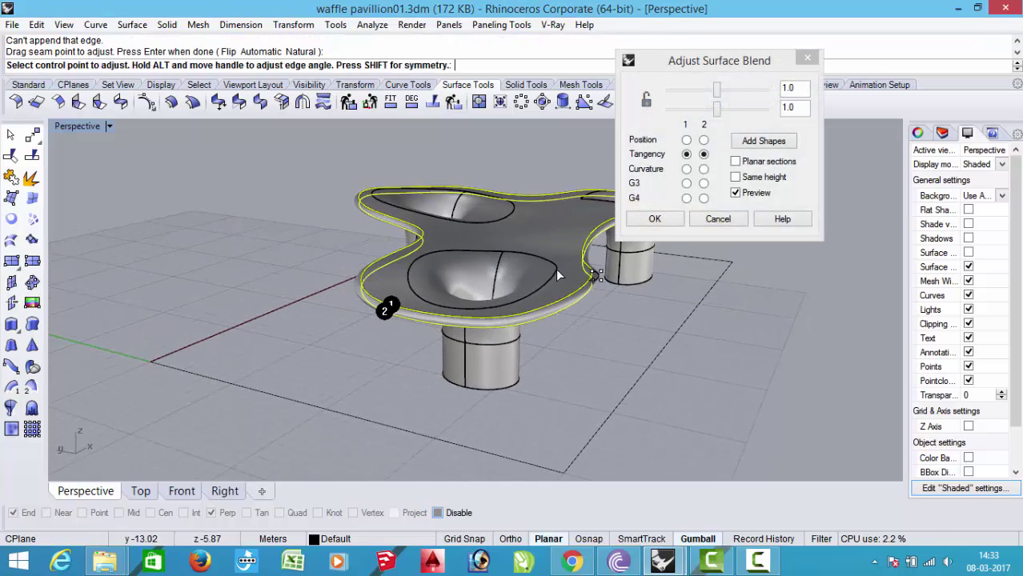
pyautogui.scroll(2, 602, 274)
pyautogui.scroll(2, 563, 273)
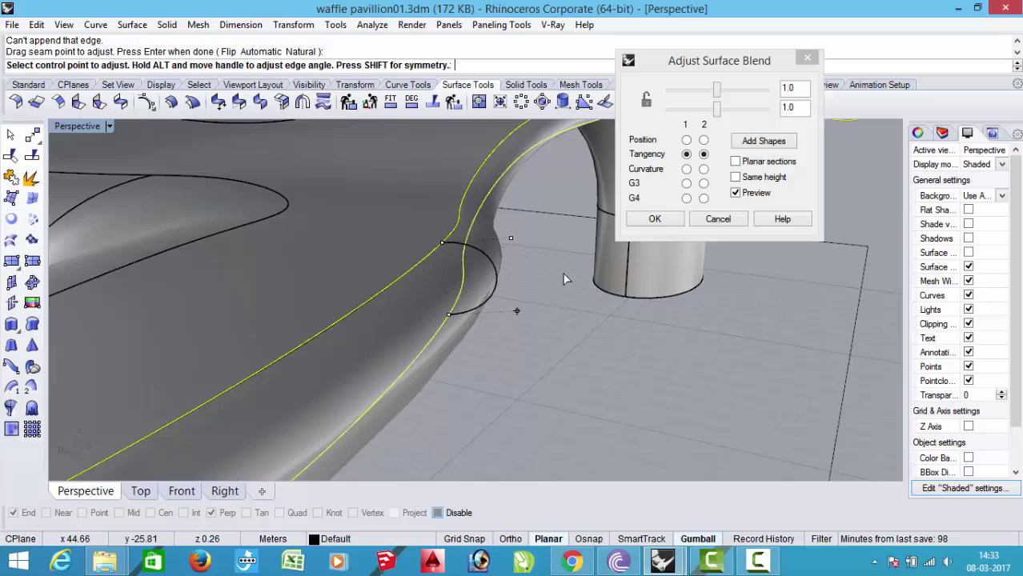
pyautogui.moveTo(716, 90); pyautogui.dragTo(713, 111)
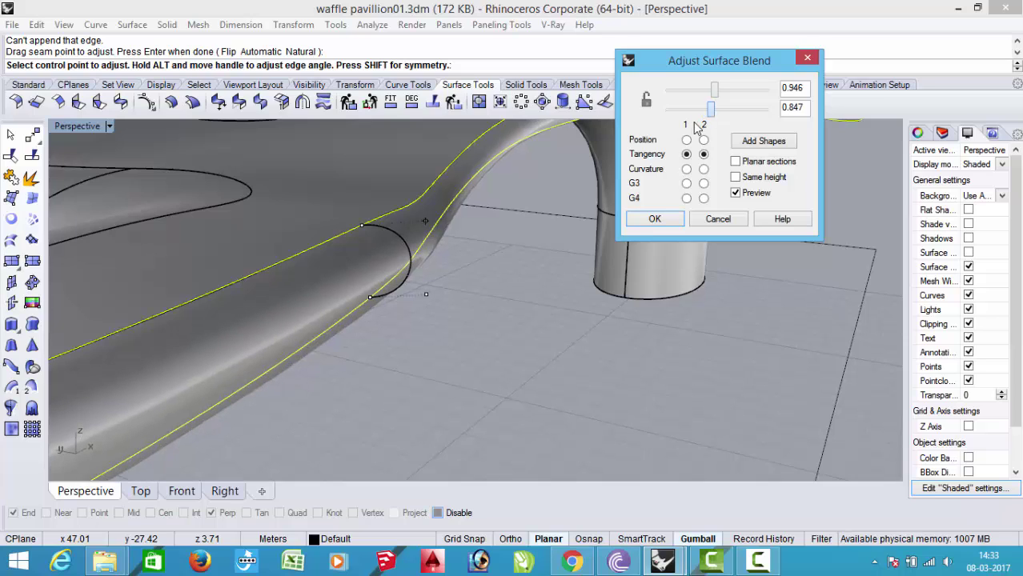
pyautogui.click(655, 218)
pyautogui.scroll(-5, 603, 241)
pyautogui.moveTo(589, 278); pyautogui.dragTo(471, 211, button='right')
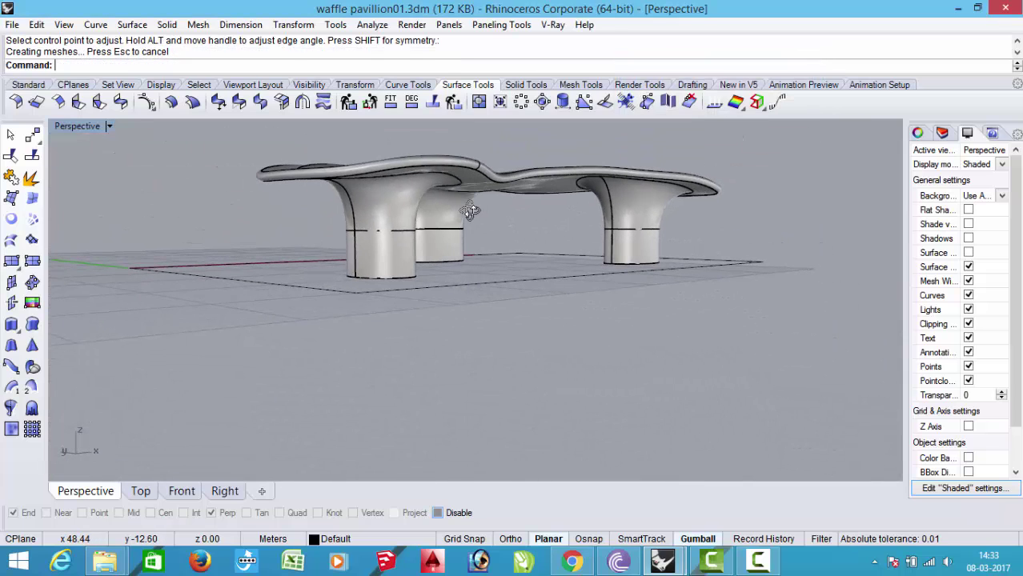
# Join the rounded roof rim with the upper and lower pavilion polysurfaces into one polysurface
pyautogui.click(692, 184)
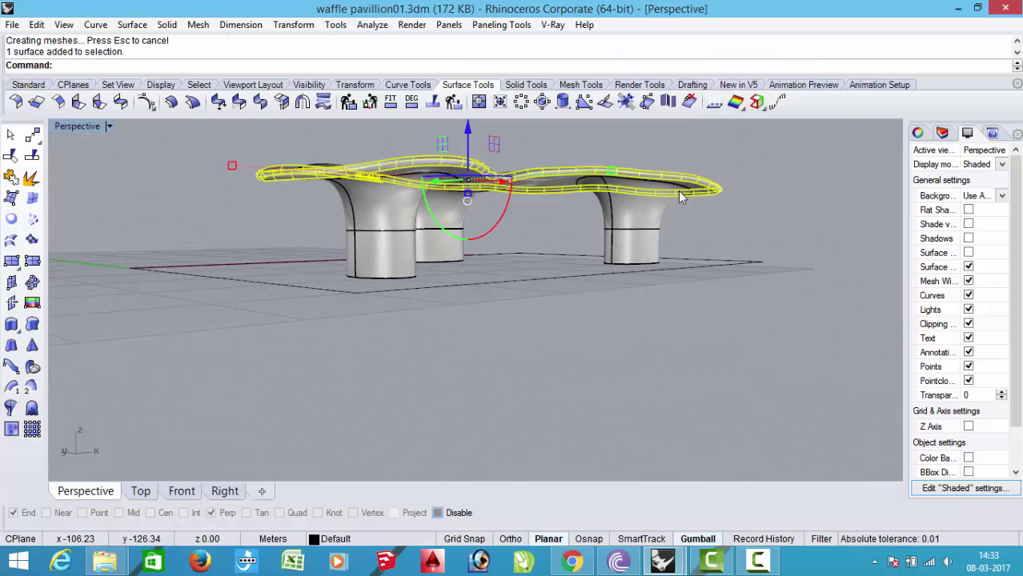
pyautogui.moveTo(678, 191); pyautogui.dragTo(667, 215, button='right')
pyautogui.keyDown('shift'); pyautogui.click(622, 183); pyautogui.keyUp('shift')
pyautogui.moveTo(622, 183); pyautogui.dragTo(603, 204, button='right')
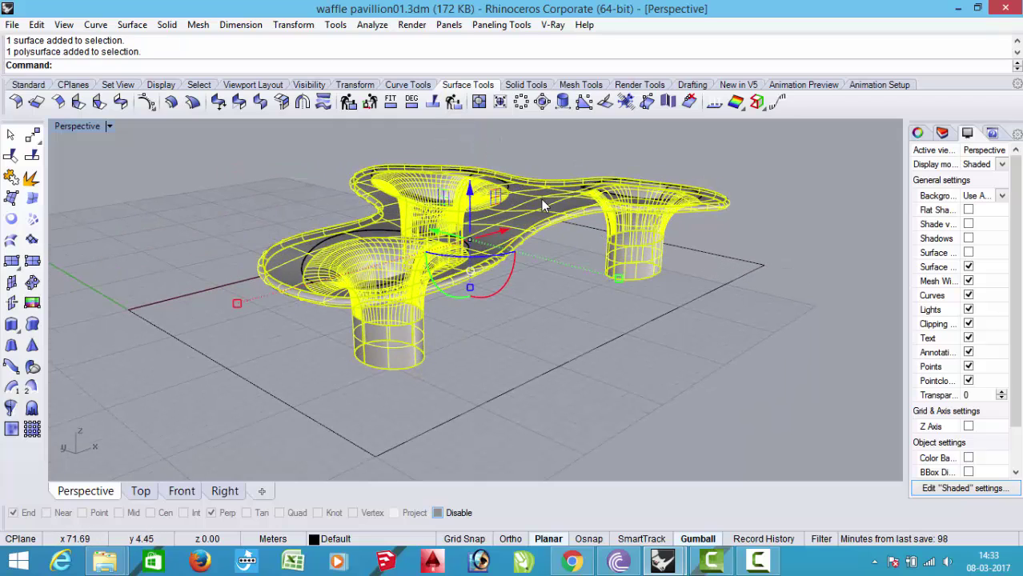
pyautogui.keyDown('shift'); pyautogui.click(541, 199); pyautogui.keyUp('shift')
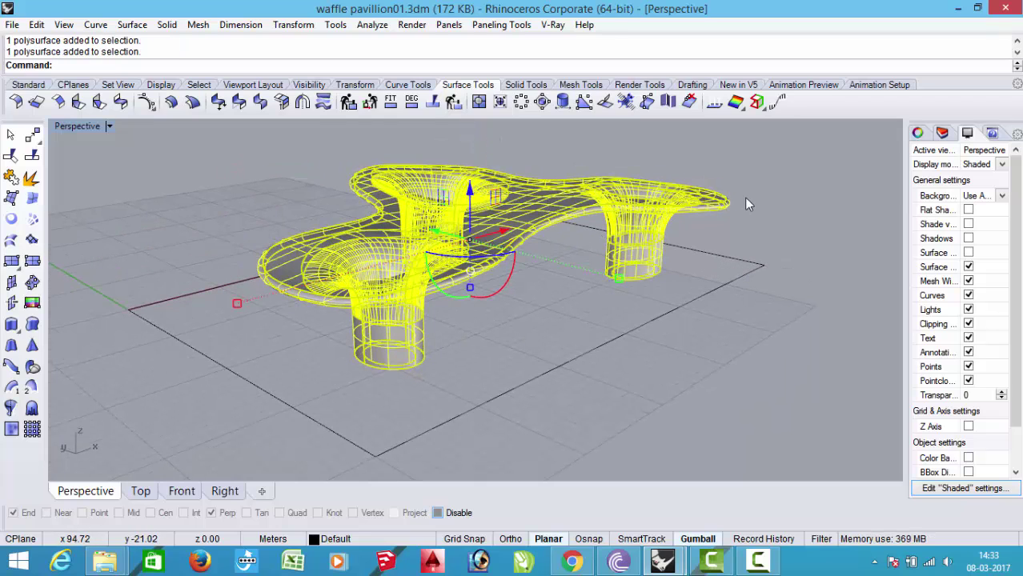
pyautogui.hotkey('ctrl', 'j')
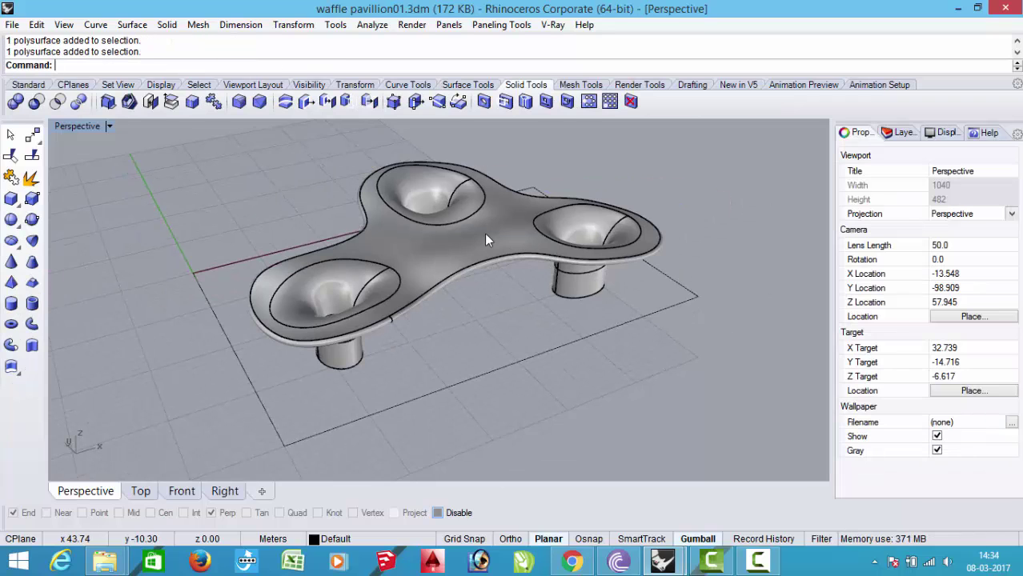
# Cap the open ends at the base of the three columns of the joined pavilion polysurface
pyautogui.scroll(2, 481, 240)
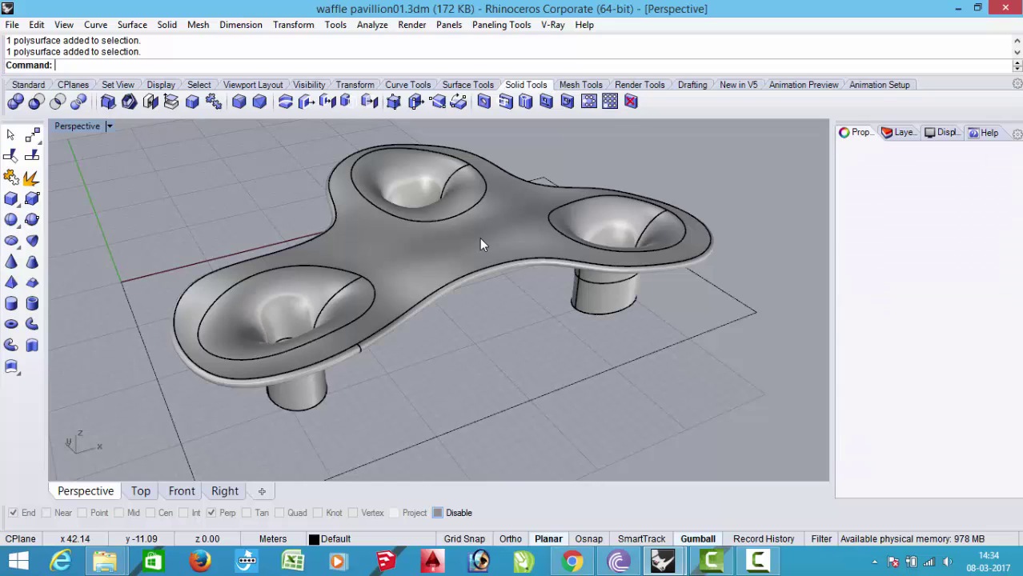
pyautogui.click(480, 239)
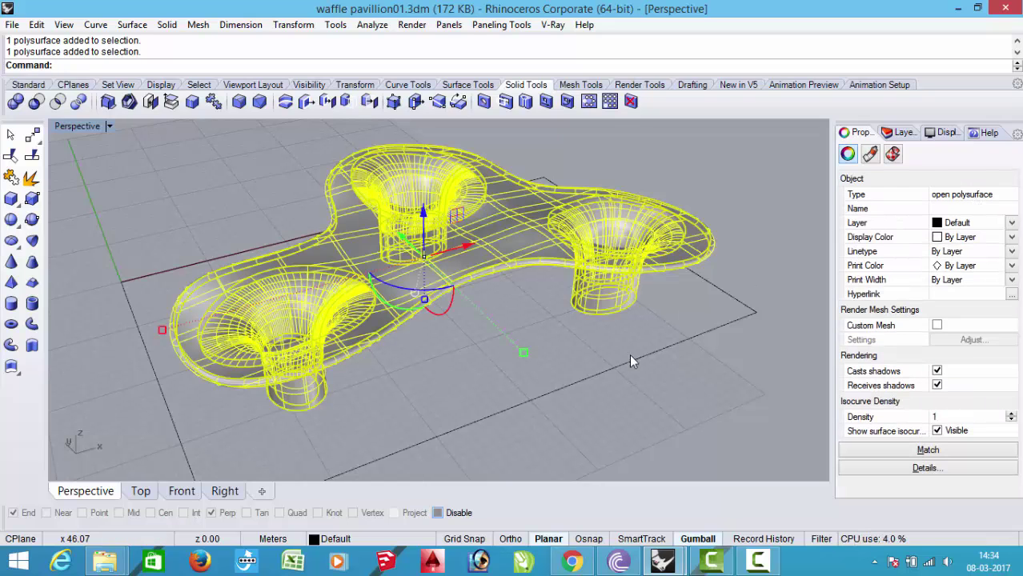
pyautogui.moveTo(616, 367); pyautogui.dragTo(511, 301, button='right')
pyautogui.click(510, 301)
pyautogui.moveTo(449, 286); pyautogui.dragTo(460, 286, button='right')
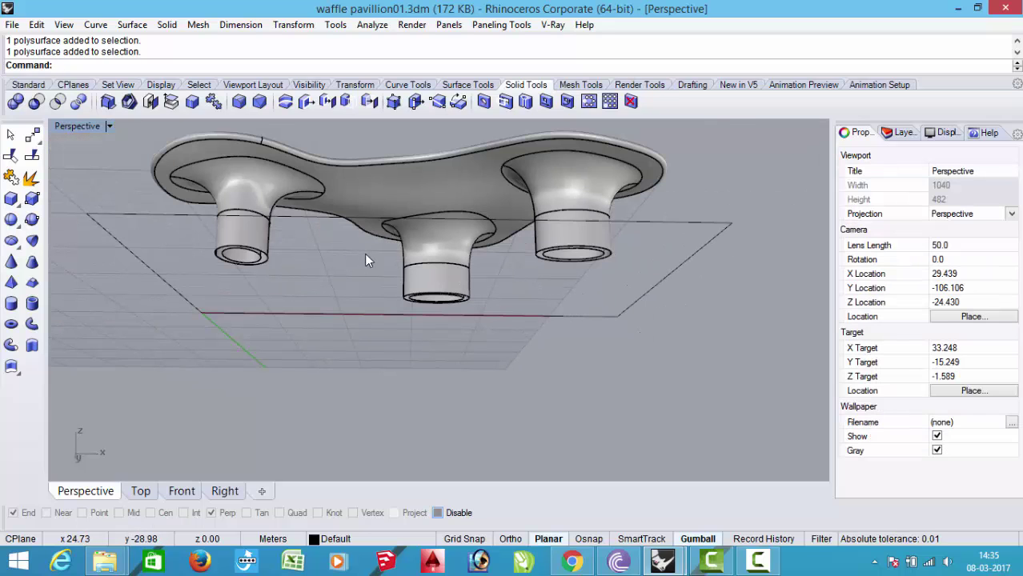
pyautogui.scroll(2, 370, 255)
pyautogui.scroll(2, 424, 257)
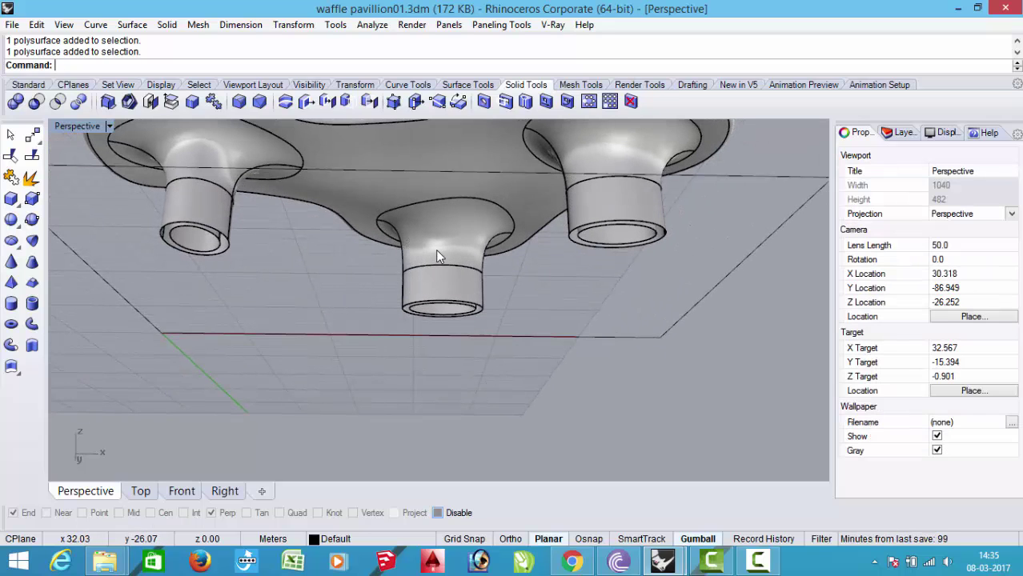
pyautogui.write('Cap')
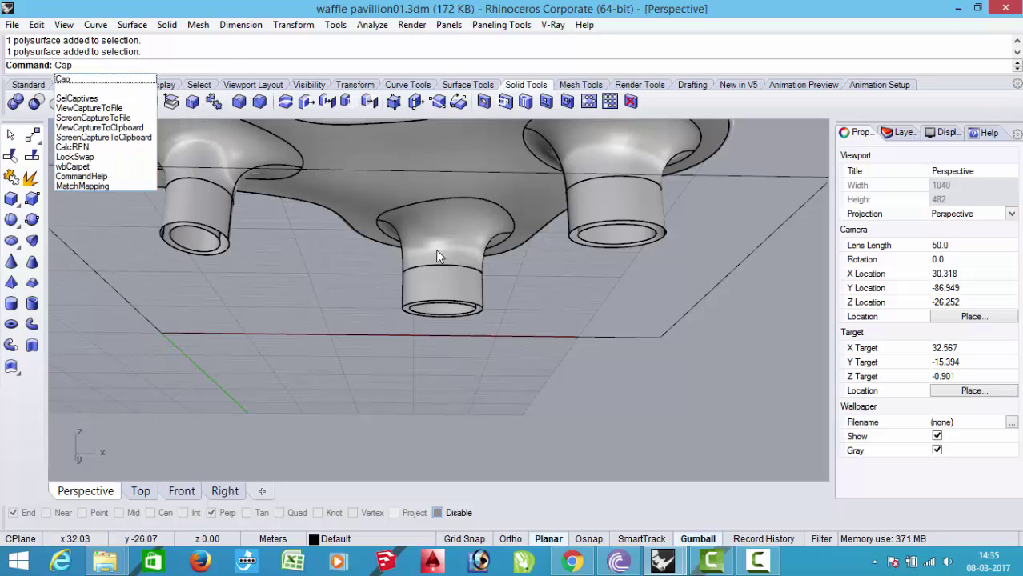
pyautogui.press('Return')
pyautogui.click(437, 254)
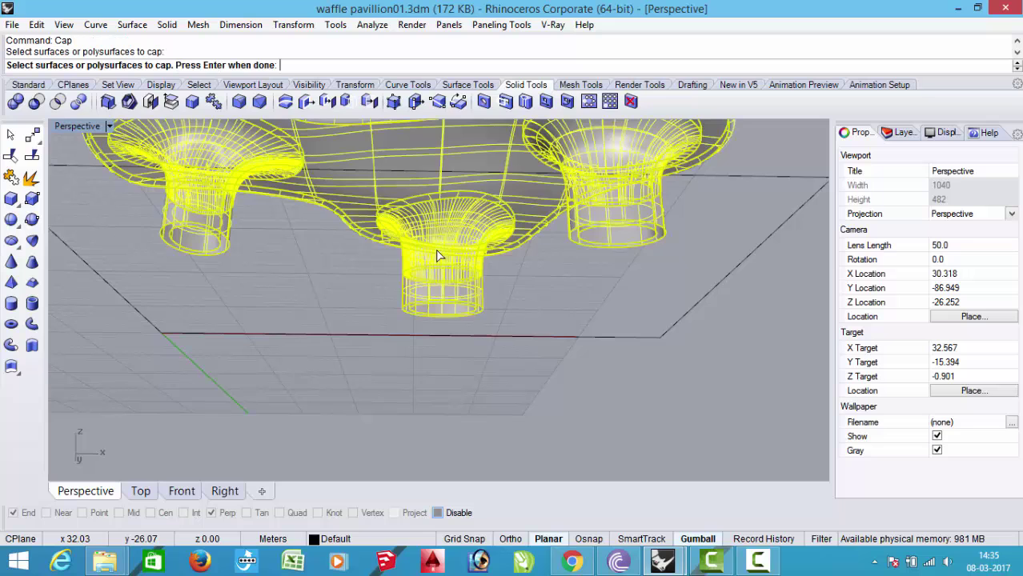
pyautogui.press('Return')
# Check the capped pavilion's object type in its properties
pyautogui.moveTo(439, 253); pyautogui.dragTo(559, 279, button='right')
pyautogui.click(686, 230)
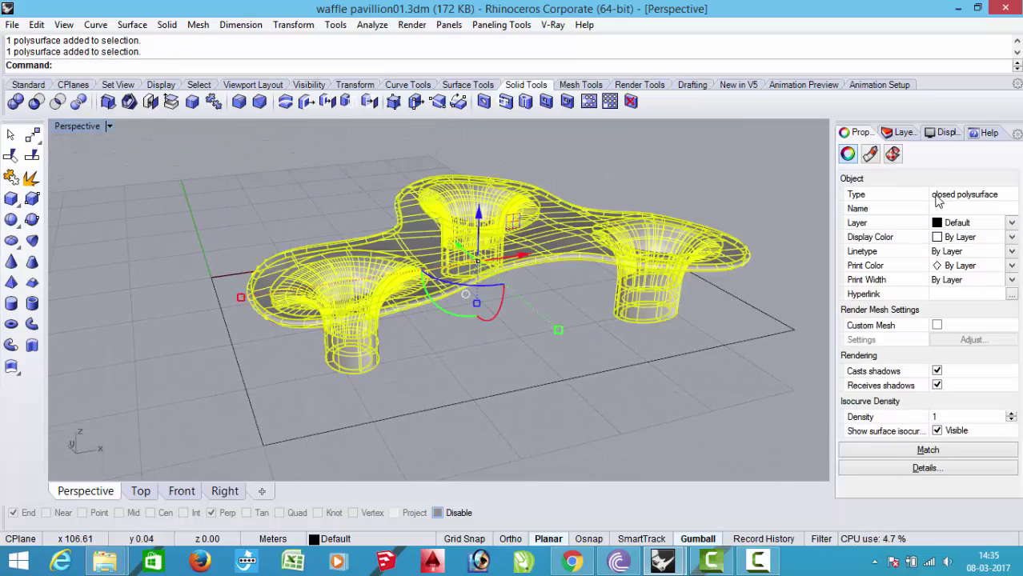
pyautogui.click(604, 162)
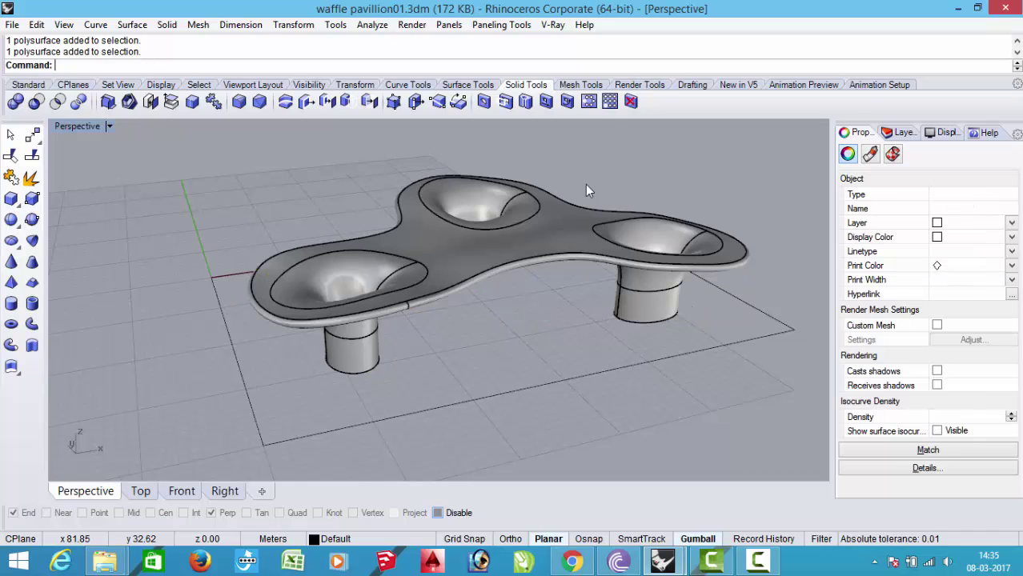
pyautogui.moveTo(573, 199); pyautogui.dragTo(516, 358, button='right')
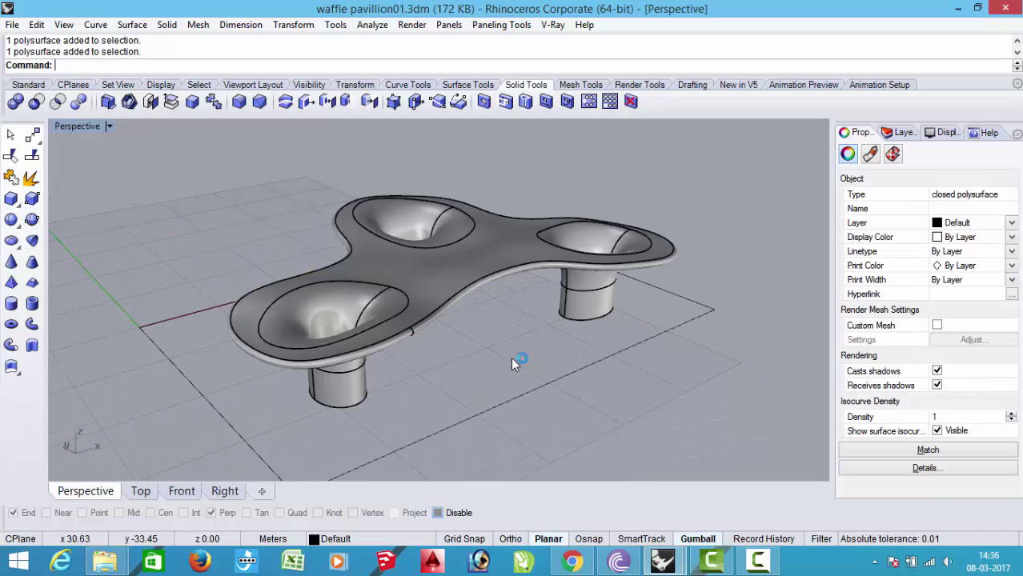
# Inspect the pavilion's surface smoothness from below and above with the sunroom environment map analysis, and end the analysis
pyautogui.click(469, 264)
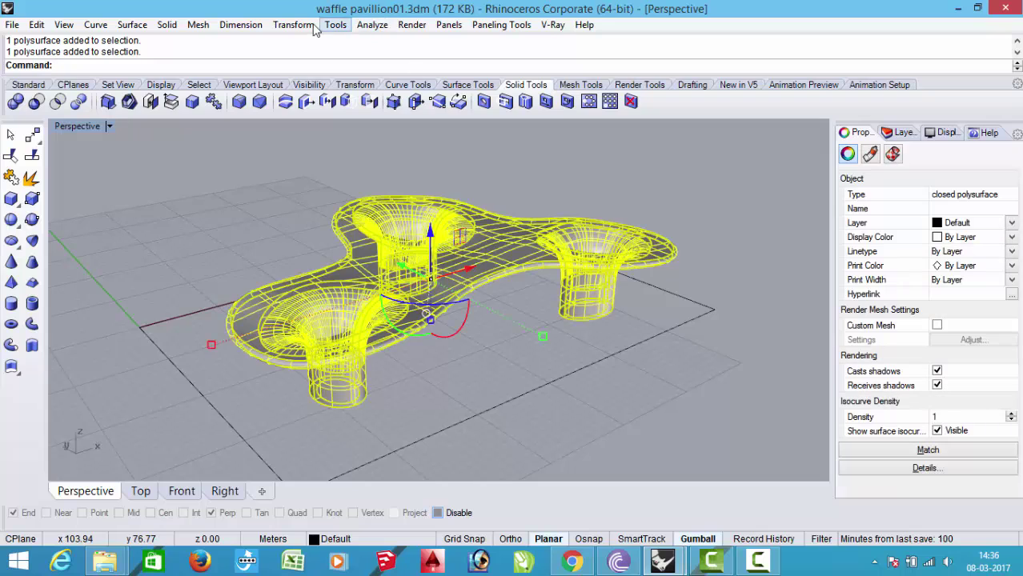
pyautogui.click(376, 25)
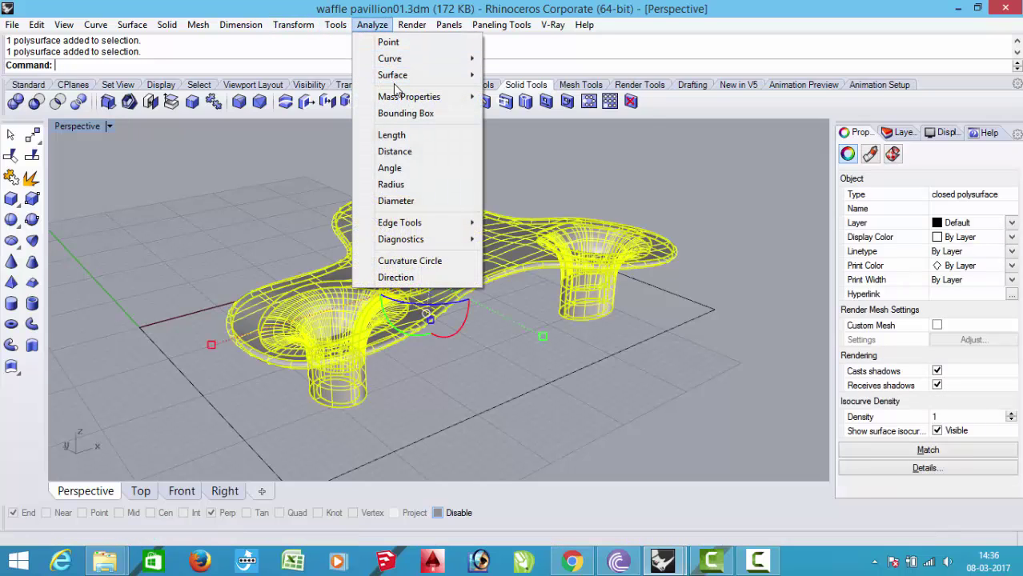
pyautogui.moveTo(400, 75)
pyautogui.click(528, 109)
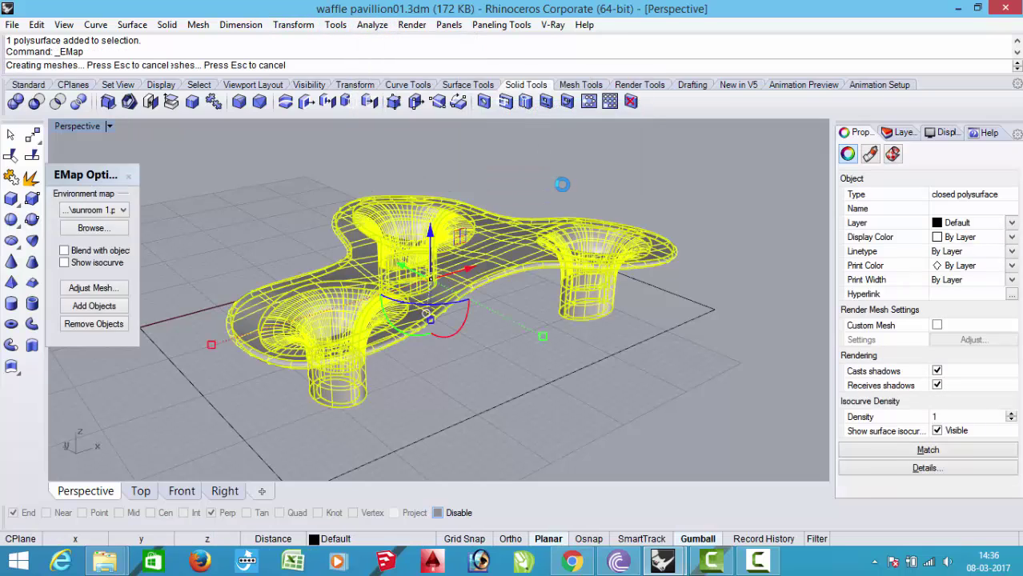
pyautogui.moveTo(517, 214)
pyautogui.mouseDown(button='right')
pyautogui.moveTo(361, 279)
pyautogui.moveTo(388, 269)
pyautogui.moveTo(367, 225)
pyautogui.mouseUp(button='right')
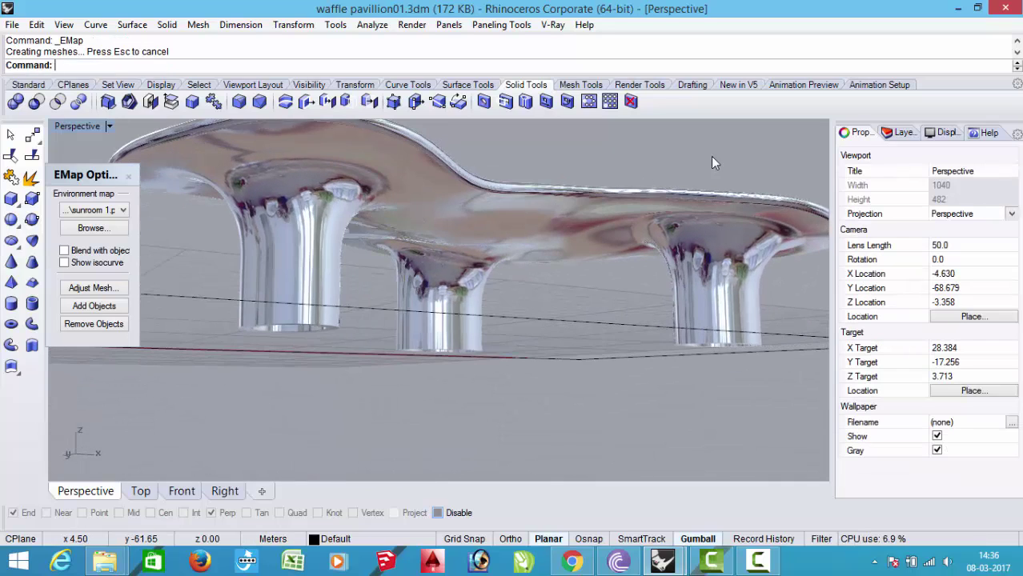
pyautogui.moveTo(711, 156); pyautogui.dragTo(456, 344, button='right')
pyautogui.scroll(-6, 456, 344)
pyautogui.click(130, 177)
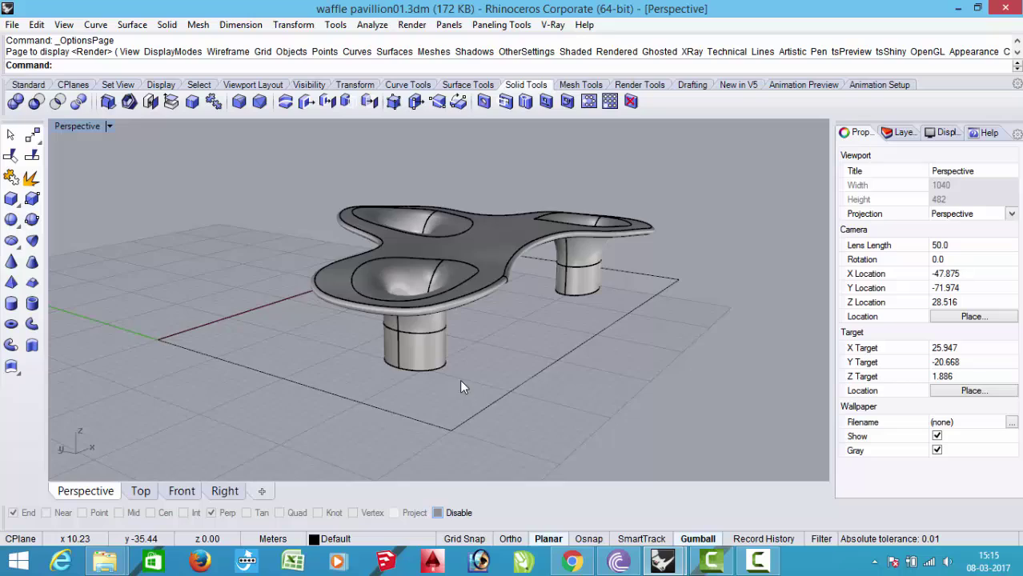
pyautogui.moveTo(460, 388); pyautogui.dragTo(408, 378, button='right')
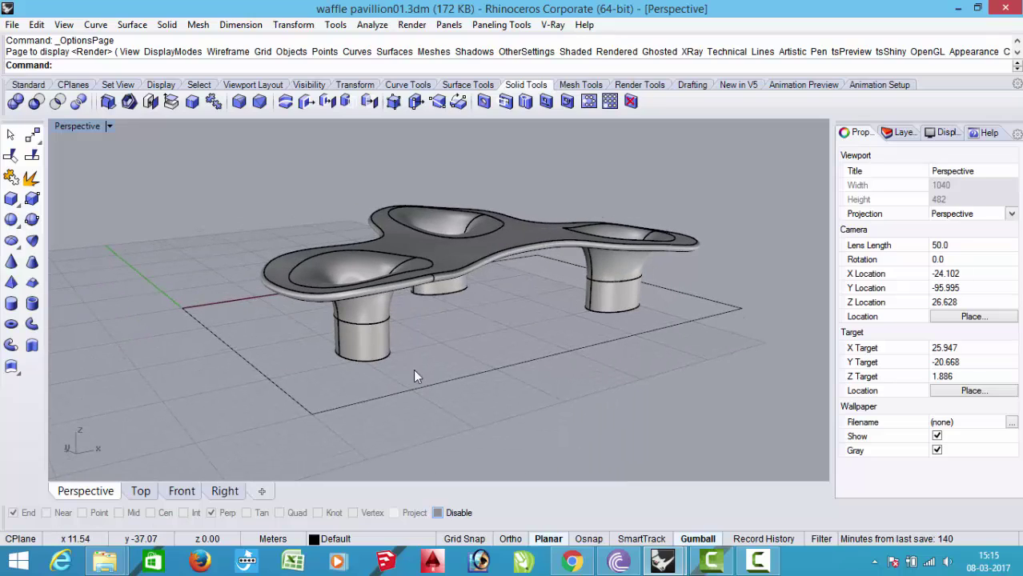
pyautogui.moveTo(414, 370); pyautogui.dragTo(445, 372, button='right')
pyautogui.scroll(-2, 446, 372)
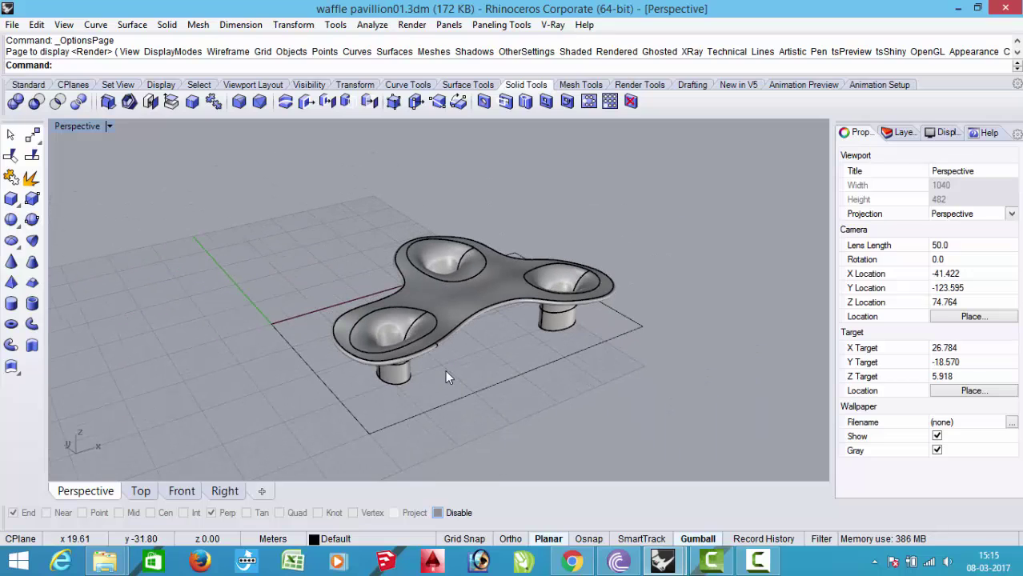
pyautogui.scroll(1, 447, 378)
pyautogui.moveTo(446, 377); pyautogui.dragTo(439, 347, button='right')
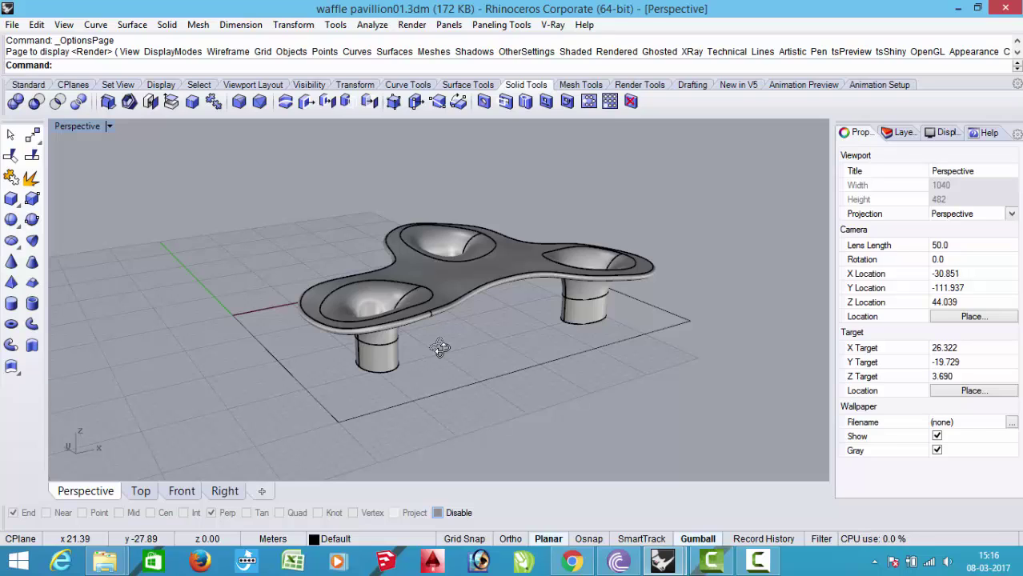
pyautogui.write('Contou')
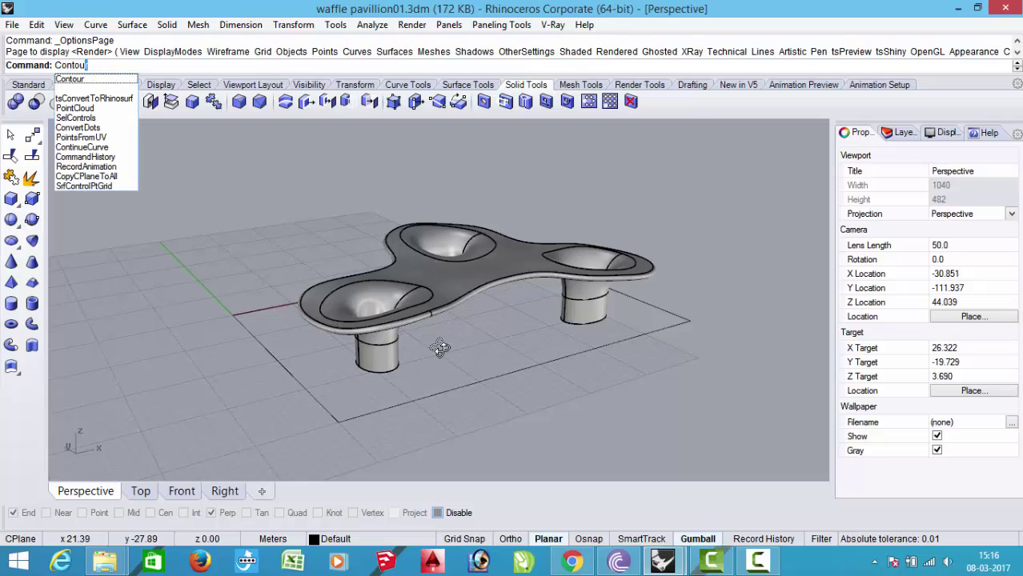
pyautogui.write('r')
pyautogui.press('Return')
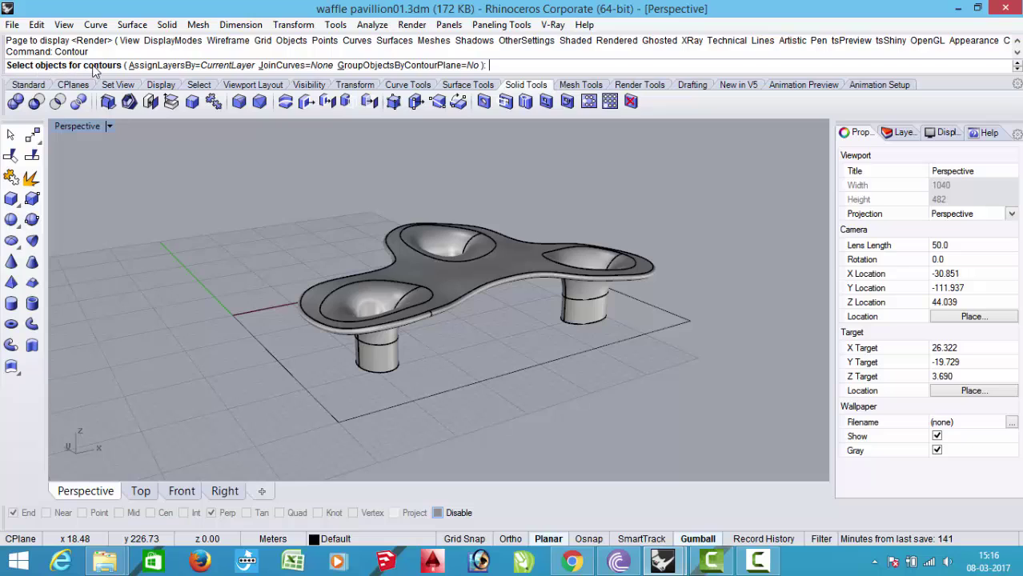
pyautogui.click(408, 292)
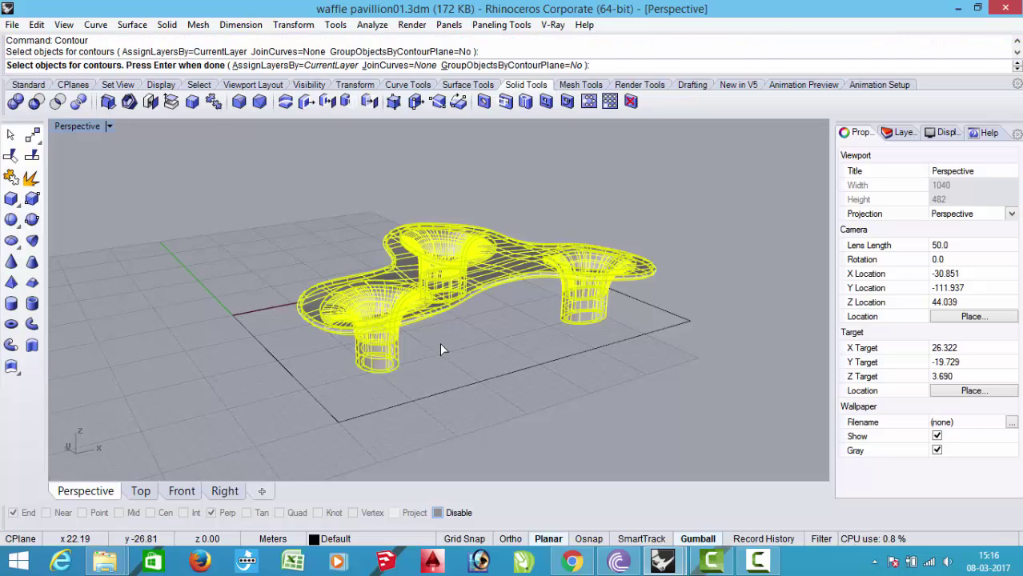
pyautogui.press('Return')
pyautogui.moveTo(436, 359); pyautogui.dragTo(335, 368, button='right')
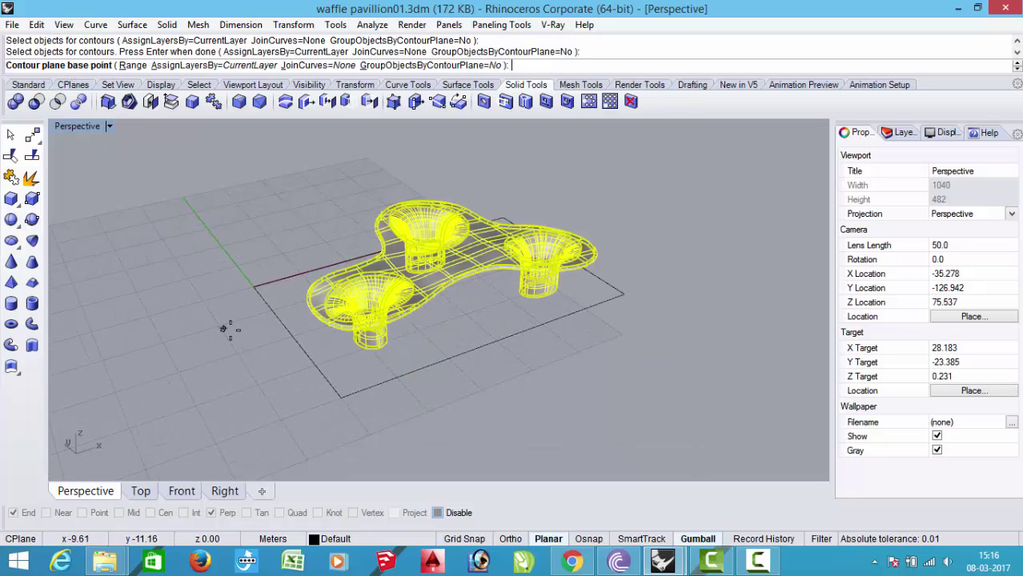
pyautogui.click(271, 360)
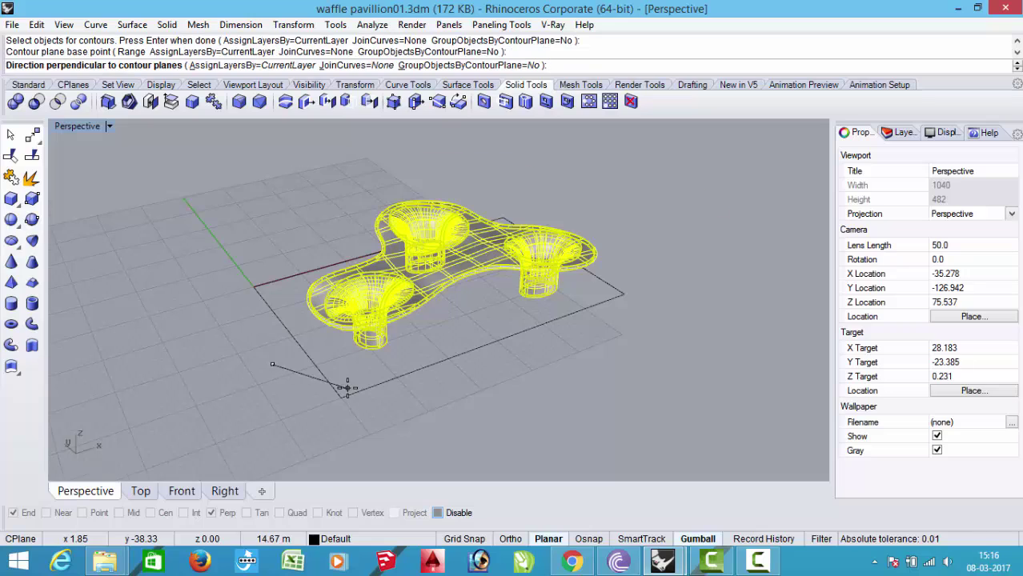
pyautogui.moveTo(280, 366); pyautogui.dragTo(301, 324, button='right')
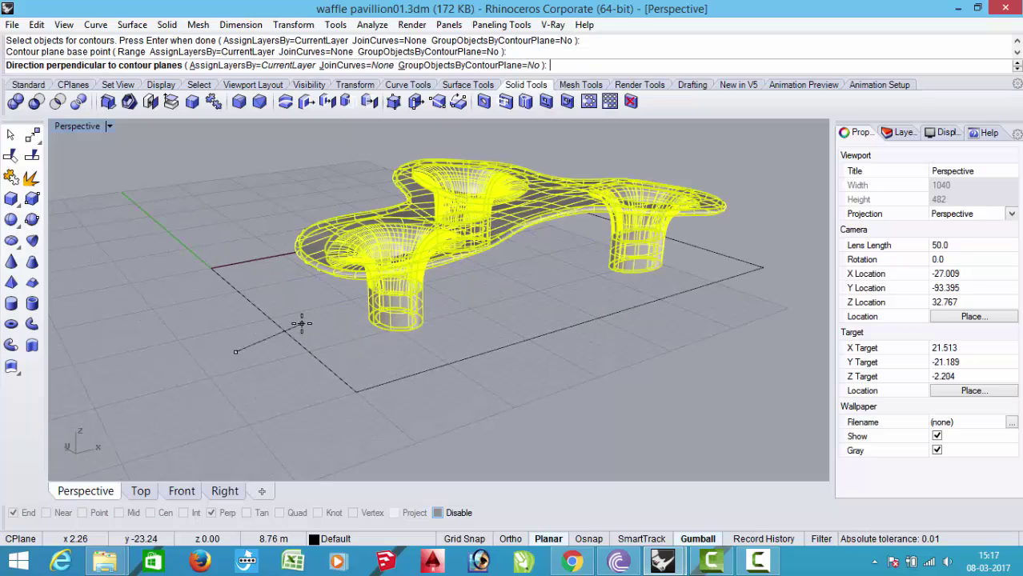
pyautogui.moveTo(302, 323); pyautogui.dragTo(298, 336, button='right')
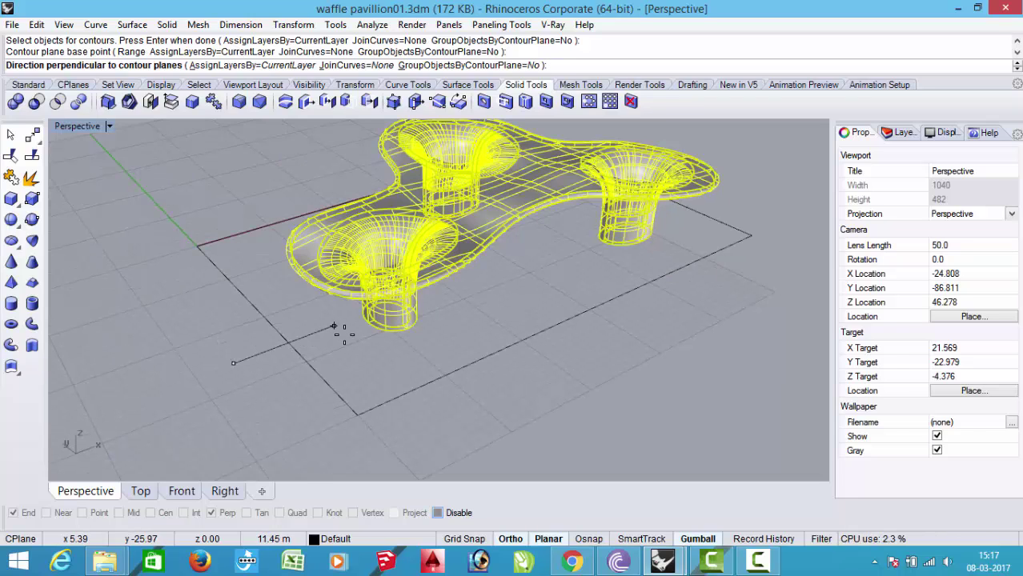
# Set the Ortho snap angle to 45 degrees in the modeling aid settings
pyautogui.rightClick(517, 545)
pyautogui.click(559, 526)
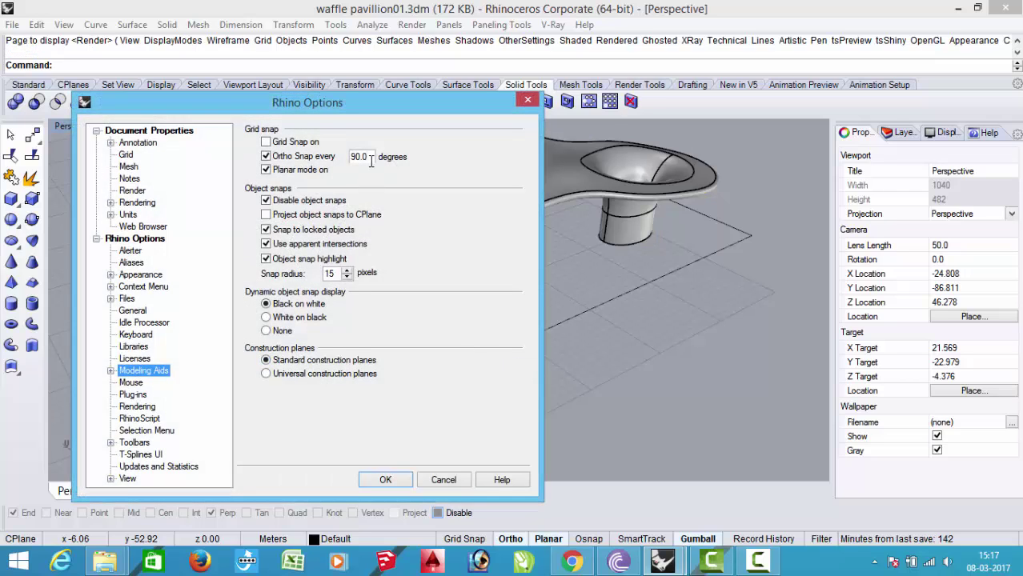
pyautogui.doubleClick(370, 157)
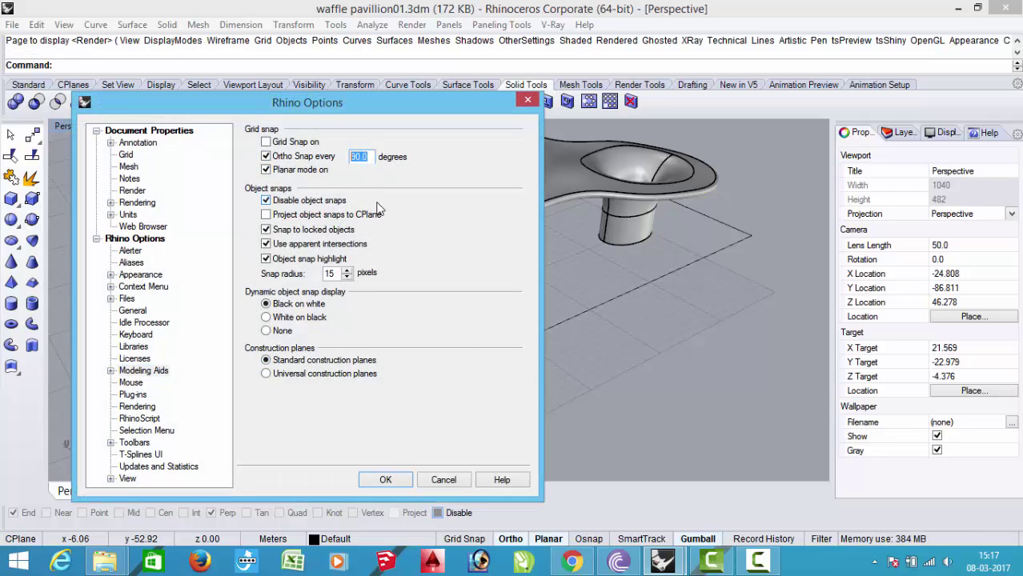
pyautogui.write('45')
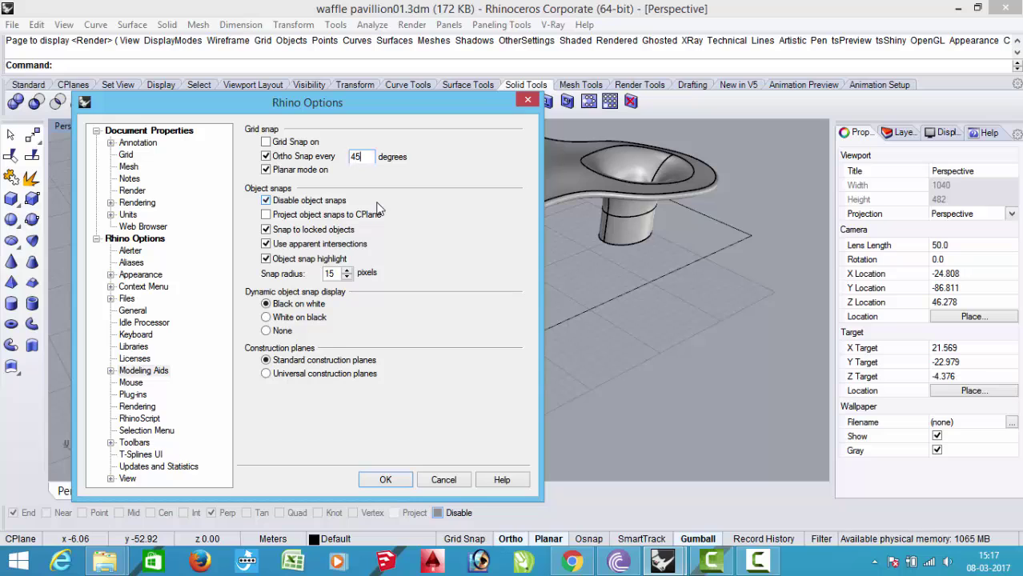
pyautogui.click(386, 479)
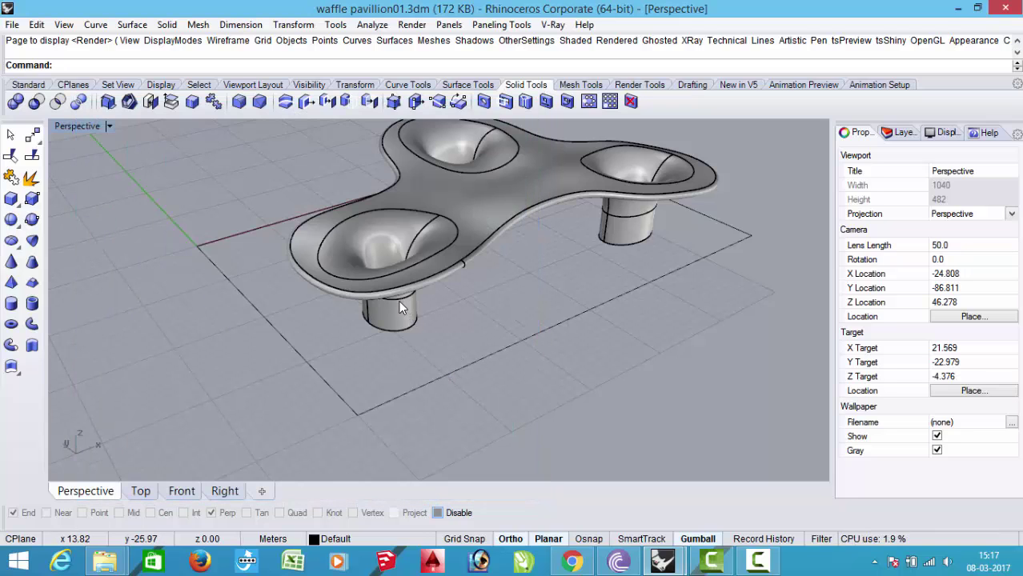
# Contour the closed pavilion solid along a 45-degree direction on the ground plane, with 1.2 m between contours
pyautogui.write('ur')
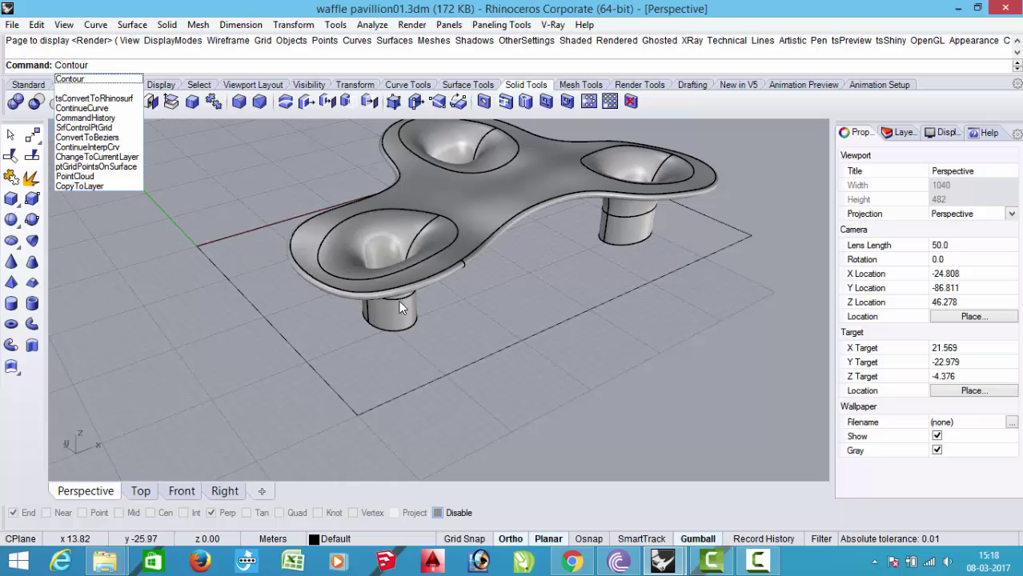
pyautogui.press('Return')
pyautogui.click(398, 305)
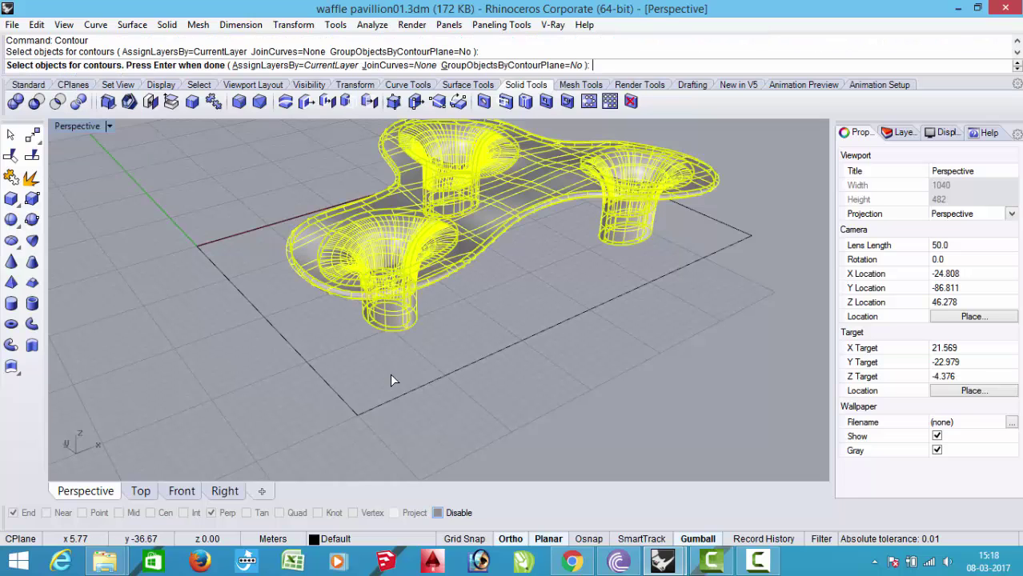
pyautogui.press('Return')
pyautogui.click(484, 416)
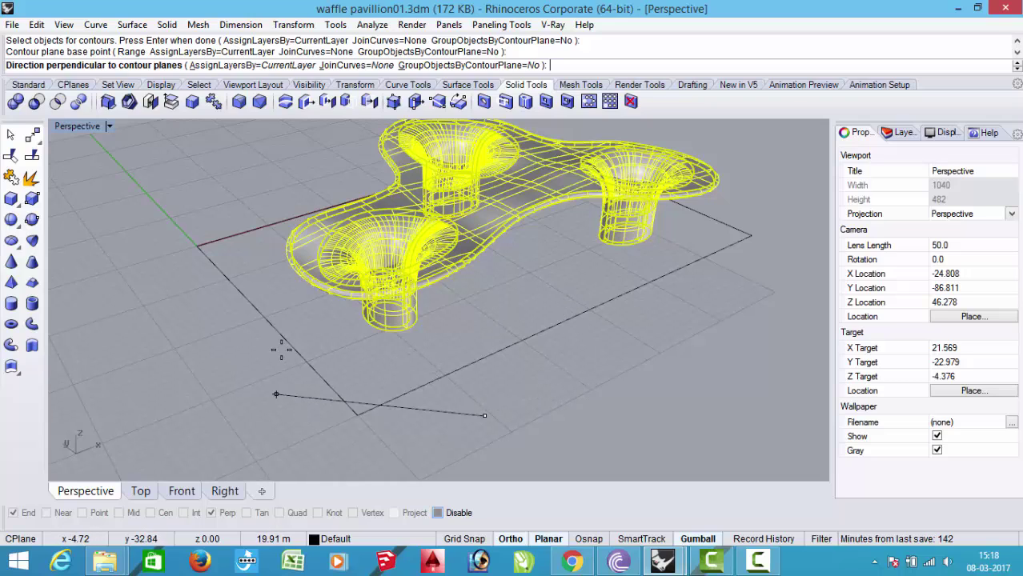
pyautogui.scroll(-2, 272, 337)
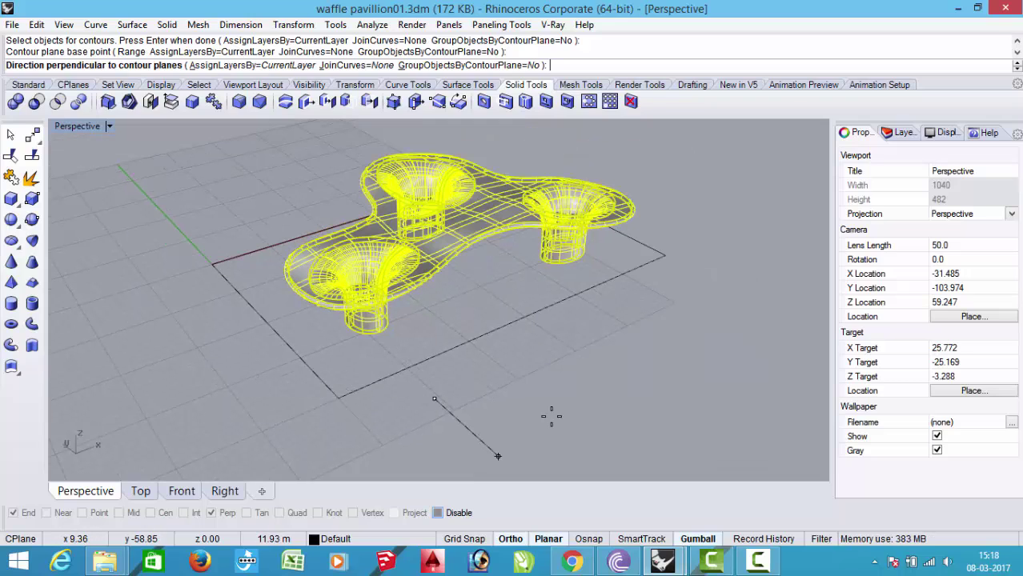
pyautogui.scroll(2, 569, 366)
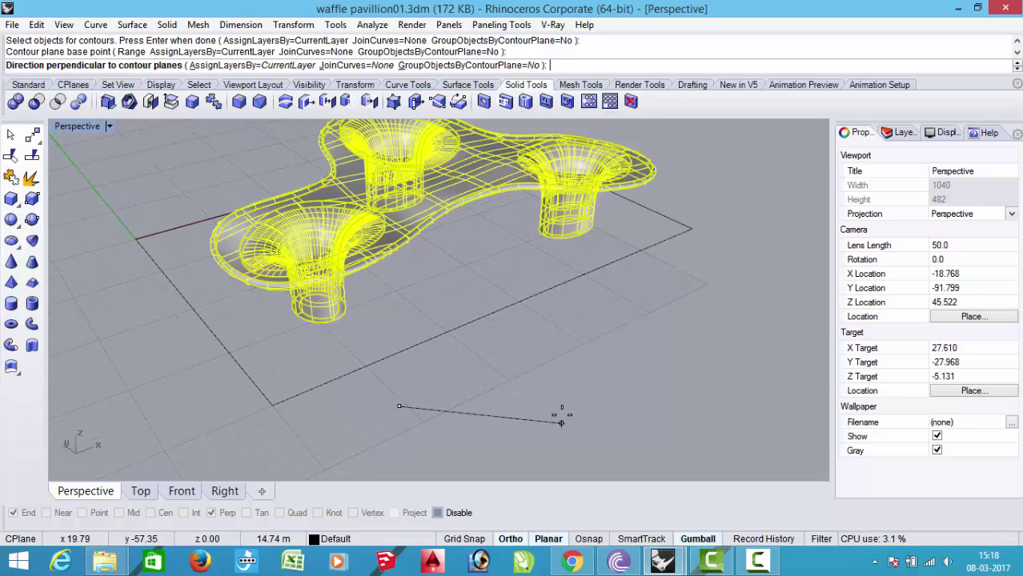
pyautogui.click(560, 417)
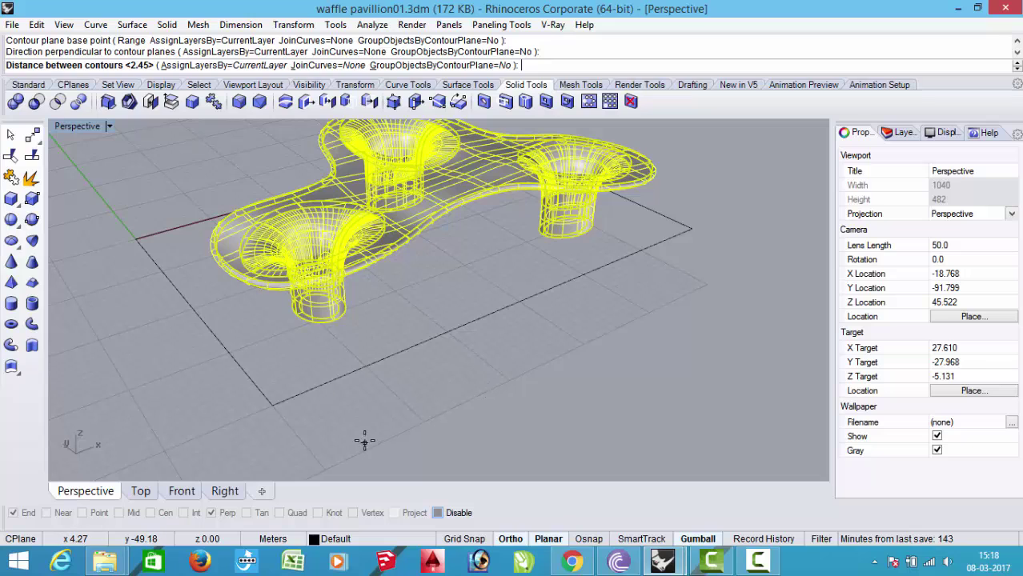
pyautogui.moveTo(362, 436); pyautogui.dragTo(296, 360, button='right')
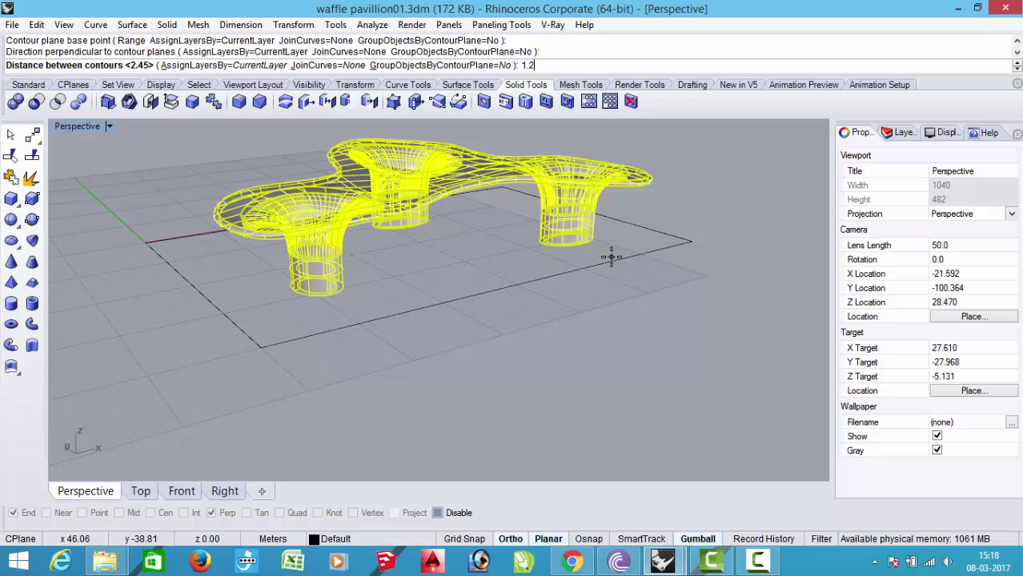
pyautogui.press('Return')
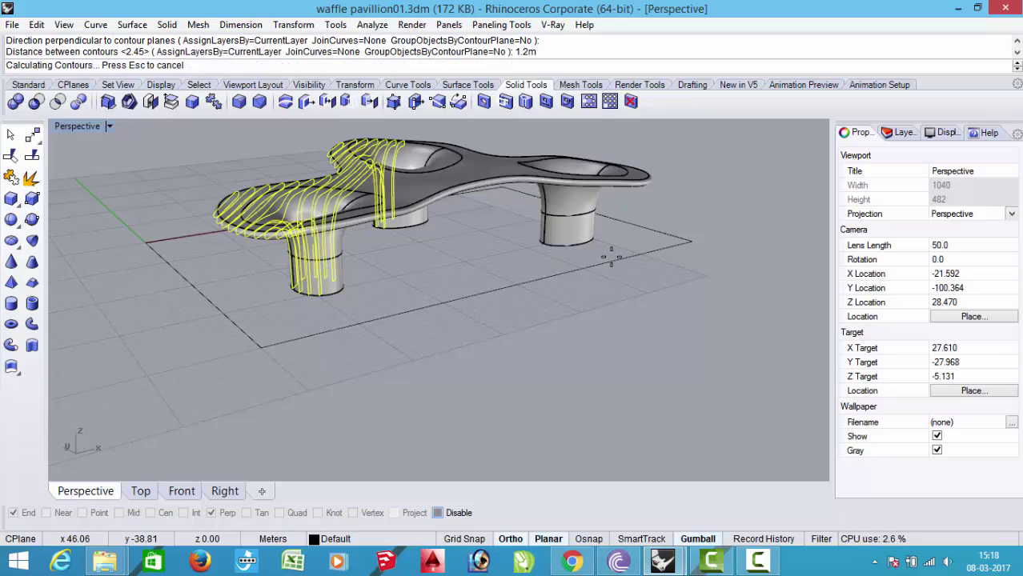
# Undo the last join, rejoin the first set of contour curves and group them
pyautogui.hotkey('ctrl', 'z')
pyautogui.moveTo(384, 280); pyautogui.dragTo(406, 317, button='right')
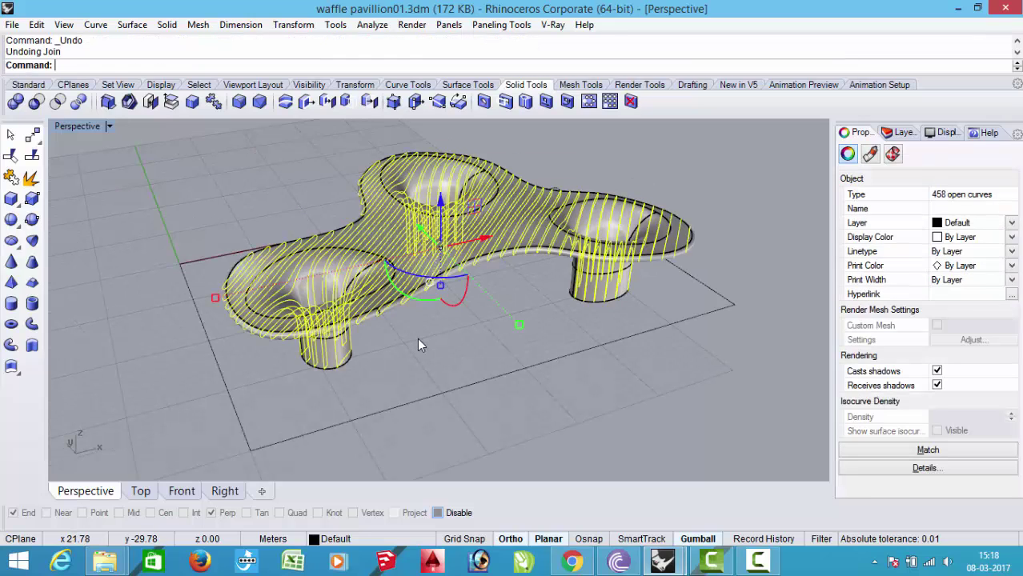
pyautogui.hotkey('ctrl', 'j')
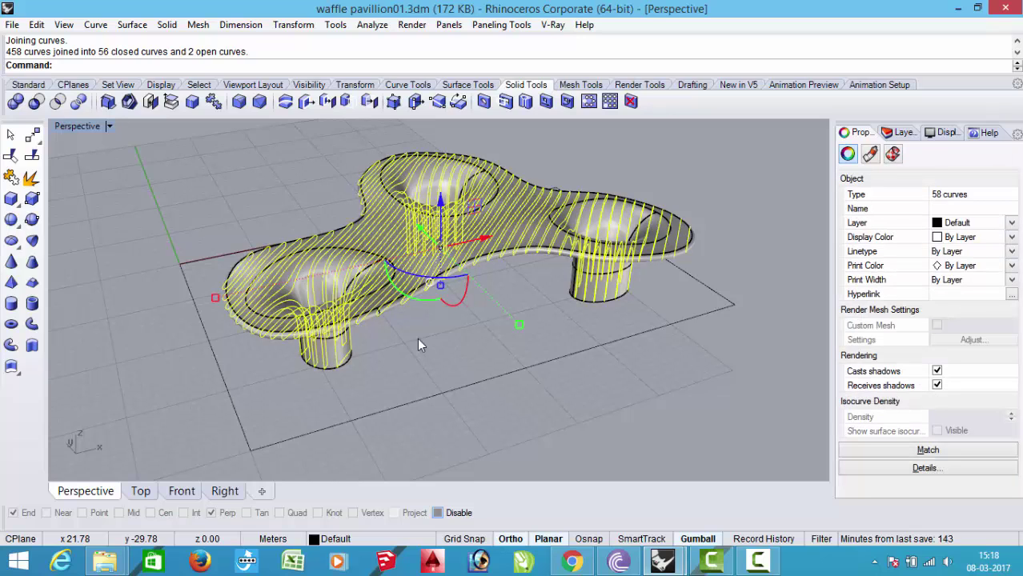
pyautogui.hotkey('ctrl', 'g')
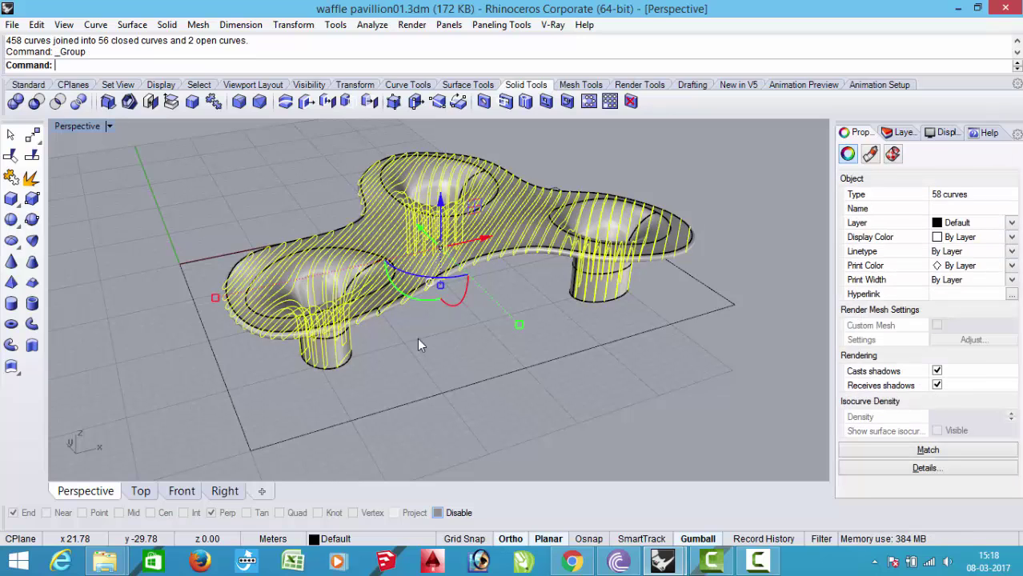
# Contour the pavilion solid again along the opposite 45-degree direction, crossing the first set, and group the joined curves
pyautogui.hotkey('ctrl', 'z')
pyautogui.moveTo(417, 345); pyautogui.dragTo(378, 368, button='right')
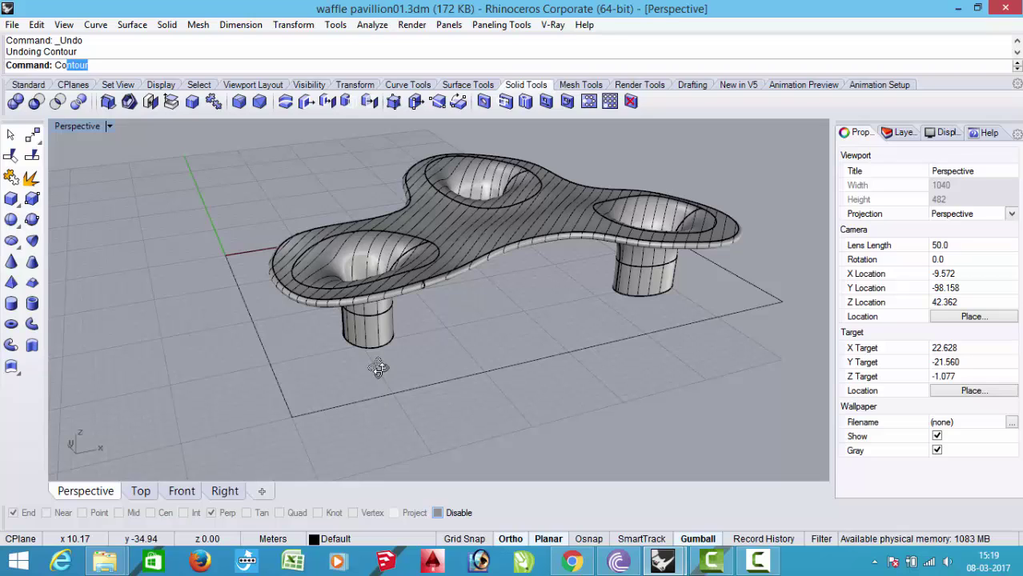
pyautogui.write('tour')
pyautogui.press('Return')
pyautogui.scroll(4, 374, 363)
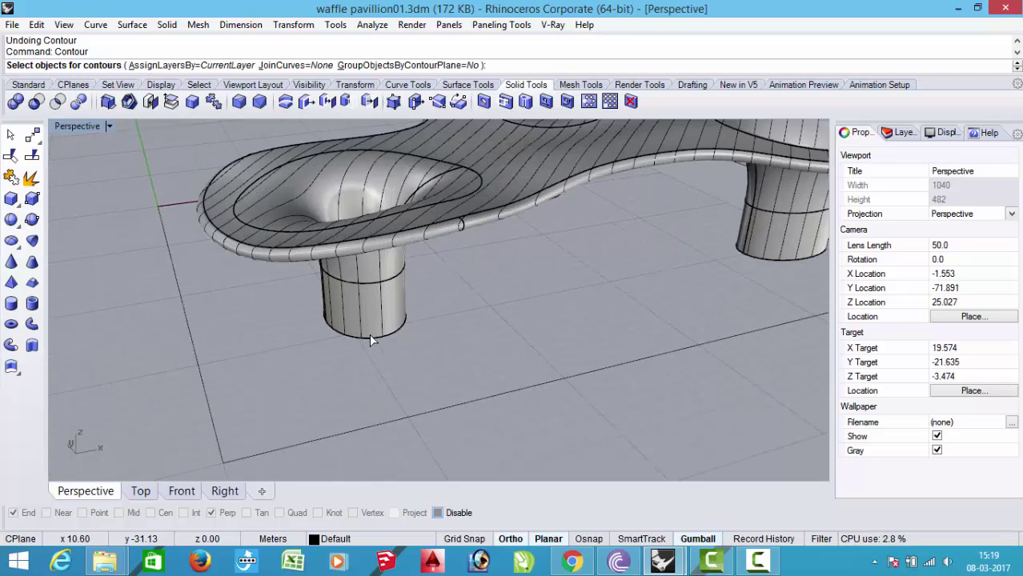
pyautogui.click(370, 335)
pyautogui.press('Return')
pyautogui.scroll(-4, 436, 384)
pyautogui.click(457, 409)
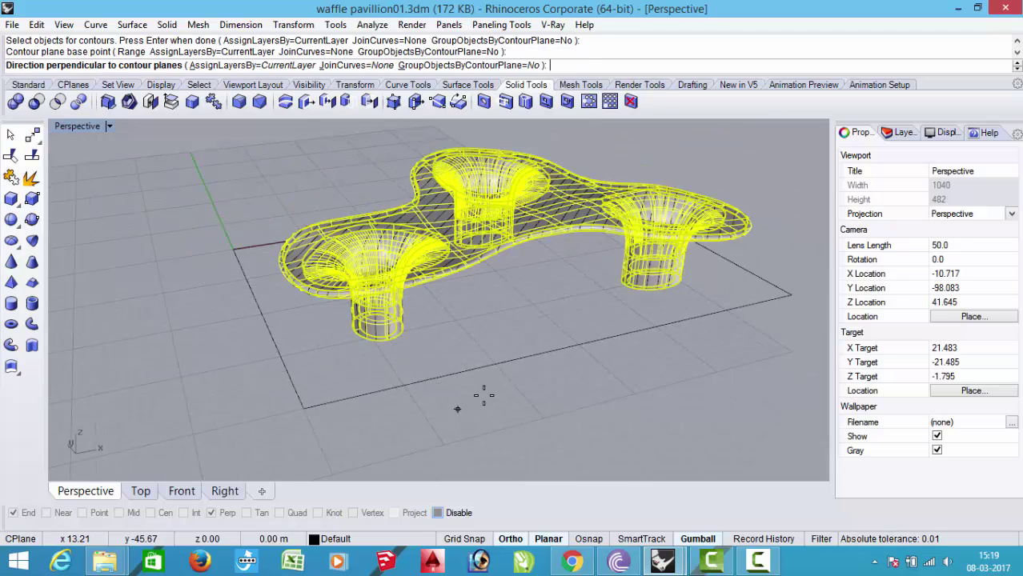
pyautogui.click(477, 336)
pyautogui.press('Return')
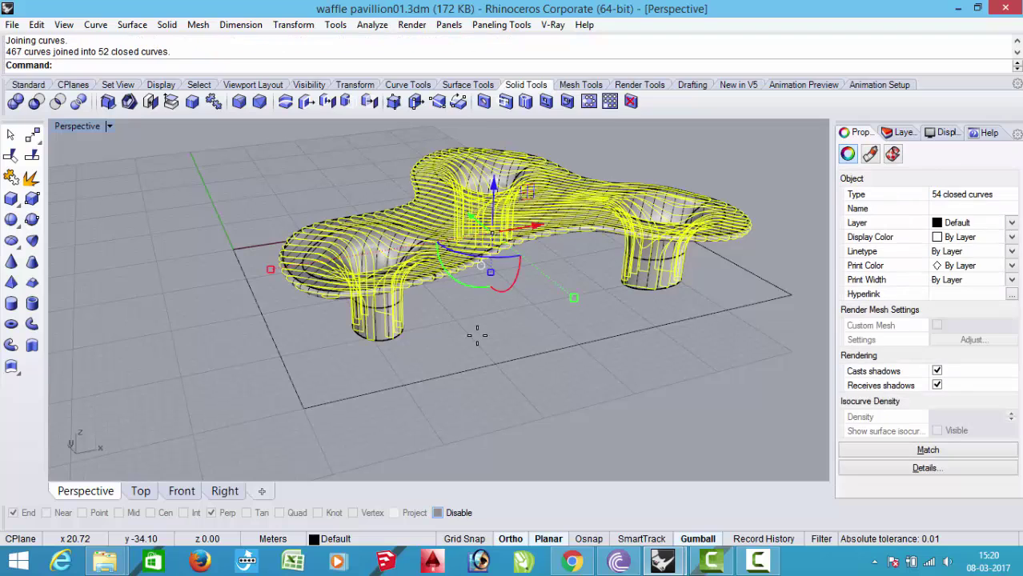
pyautogui.hotkey('ctrl', 'g')
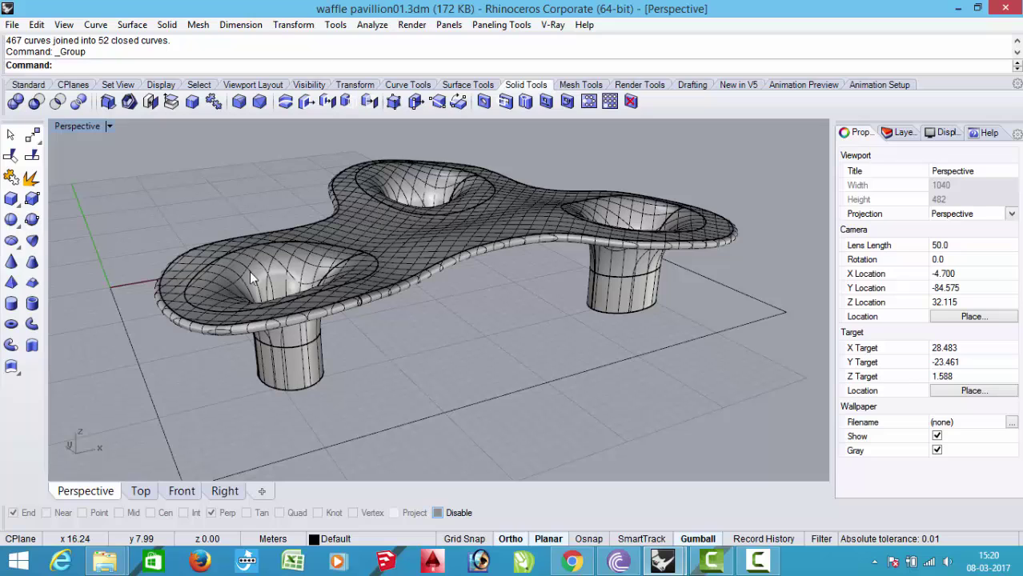
# Hide the pavilion's closed polysurface so that only the two contour groups are shown
pyautogui.click(291, 388)
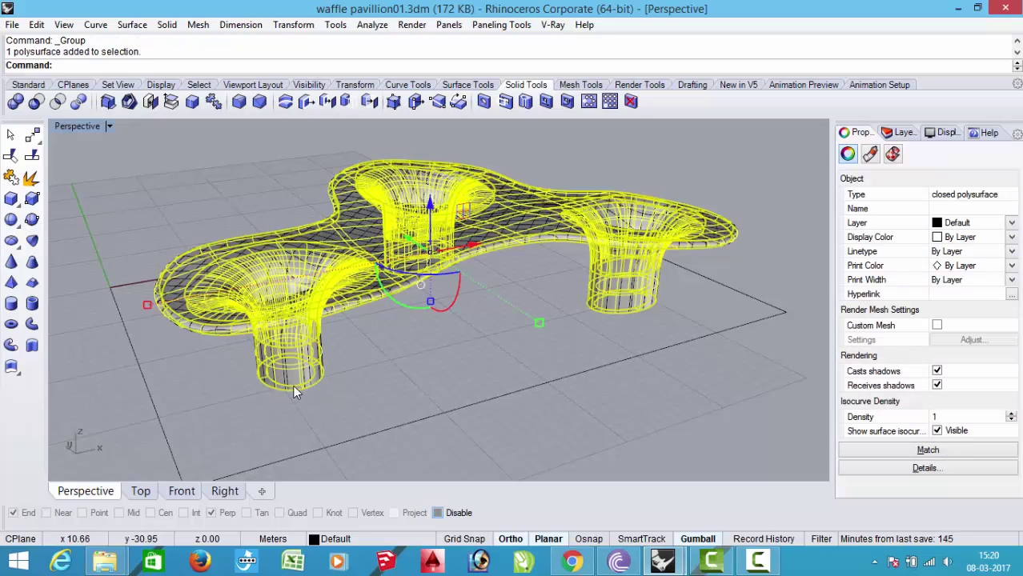
pyautogui.middleClick(290, 380)
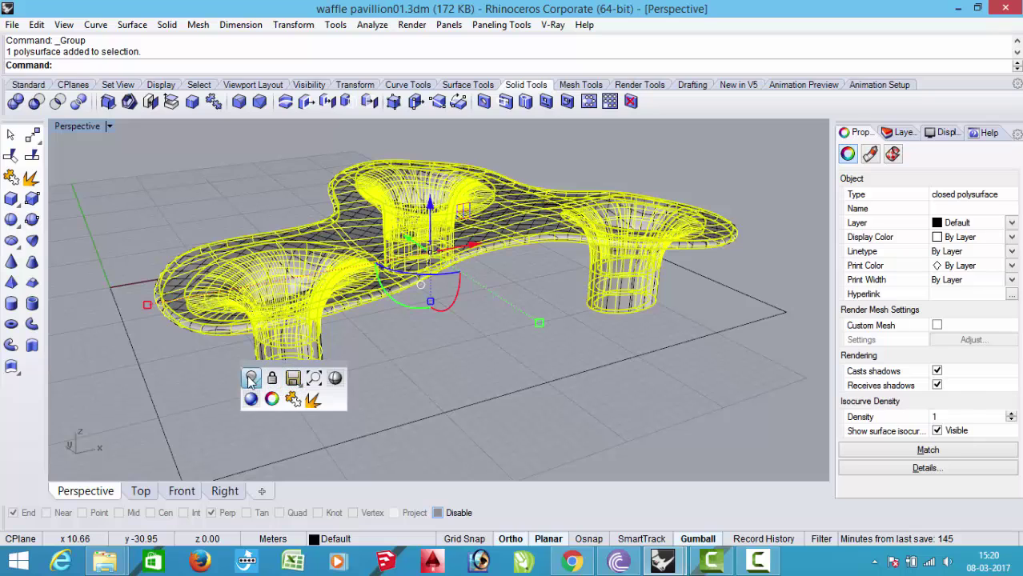
pyautogui.click(347, 376)
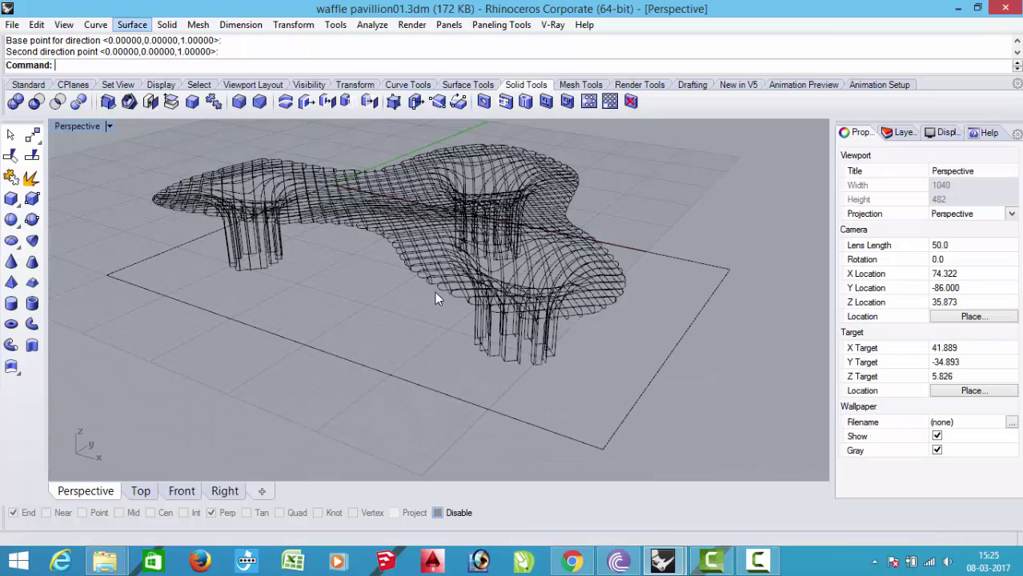
# Extrude one contour group into solid ribs, 0.1 m to both sides, along a horizontal direction picked perpendicular to the contour planes
pyautogui.click(166, 24)
pyautogui.moveTo(288, 290)
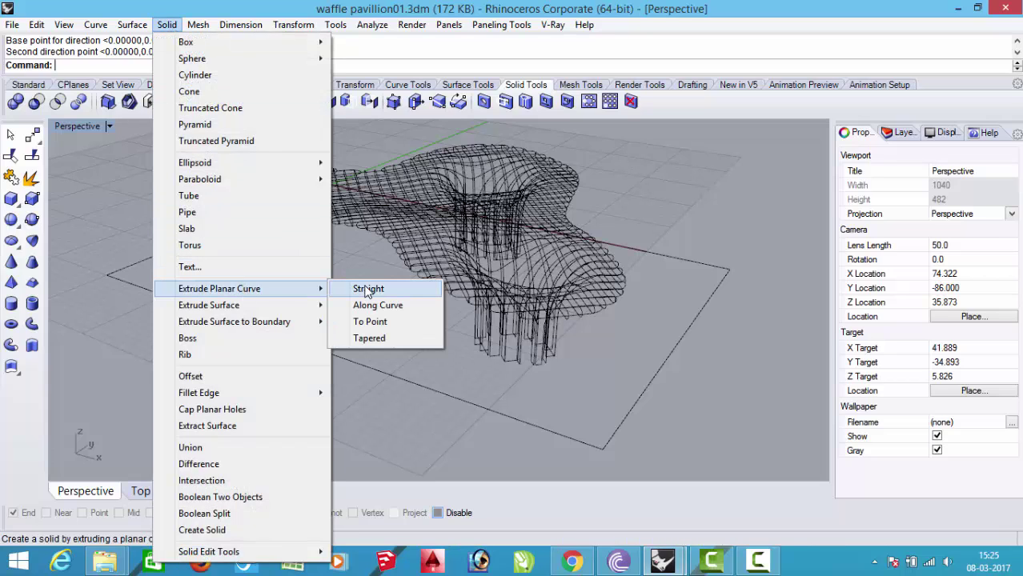
pyautogui.click(368, 290)
pyautogui.click(499, 357)
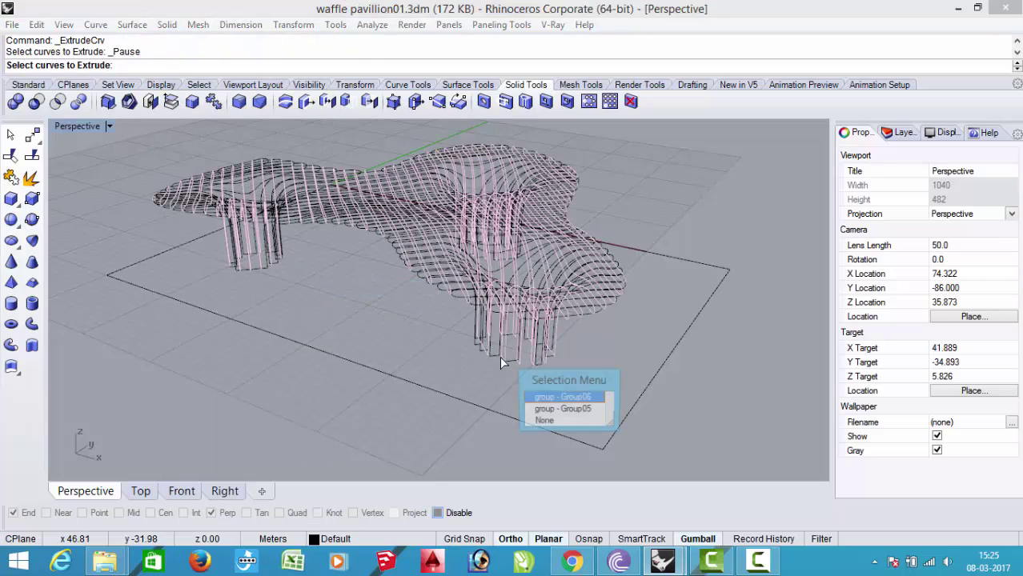
pyautogui.click(547, 410)
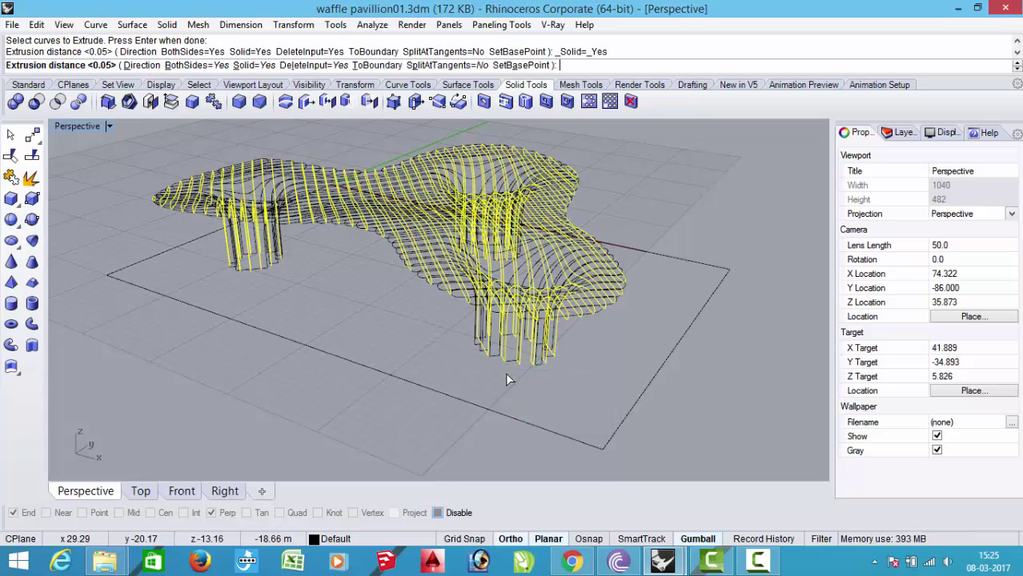
pyautogui.press('Return')
pyautogui.scroll(-4, 515, 365)
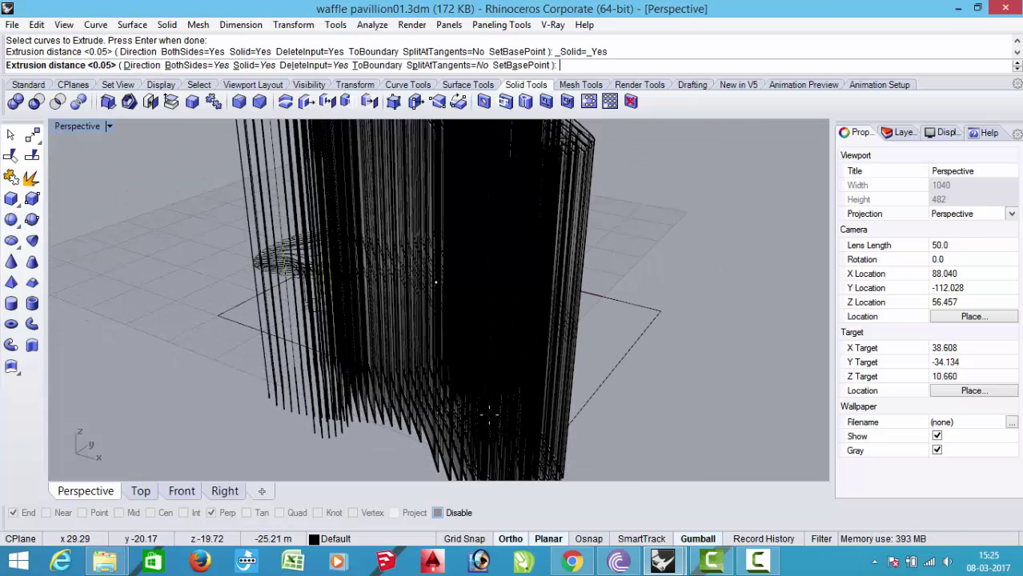
pyautogui.scroll(-5, 515, 365)
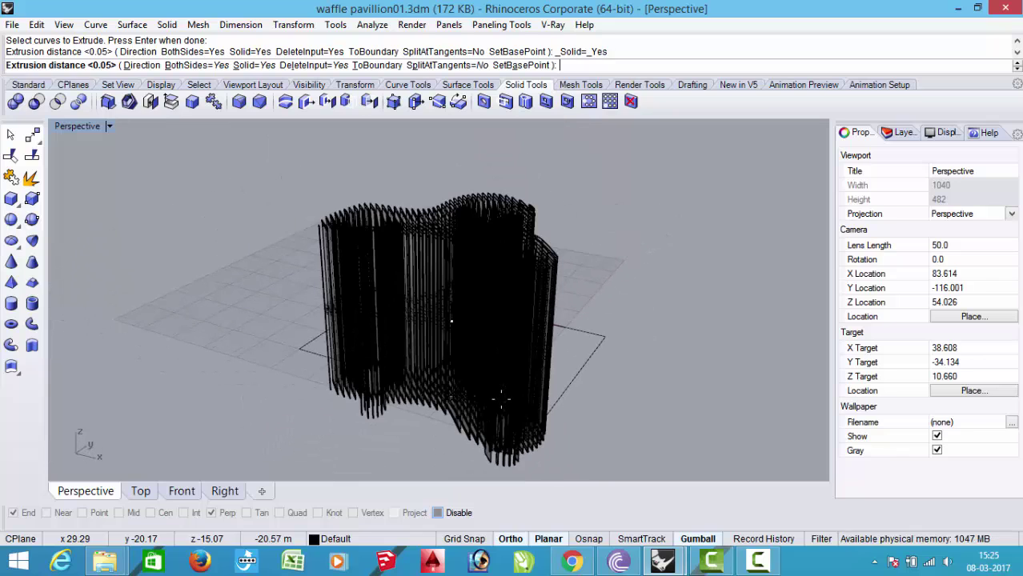
pyautogui.click(142, 71)
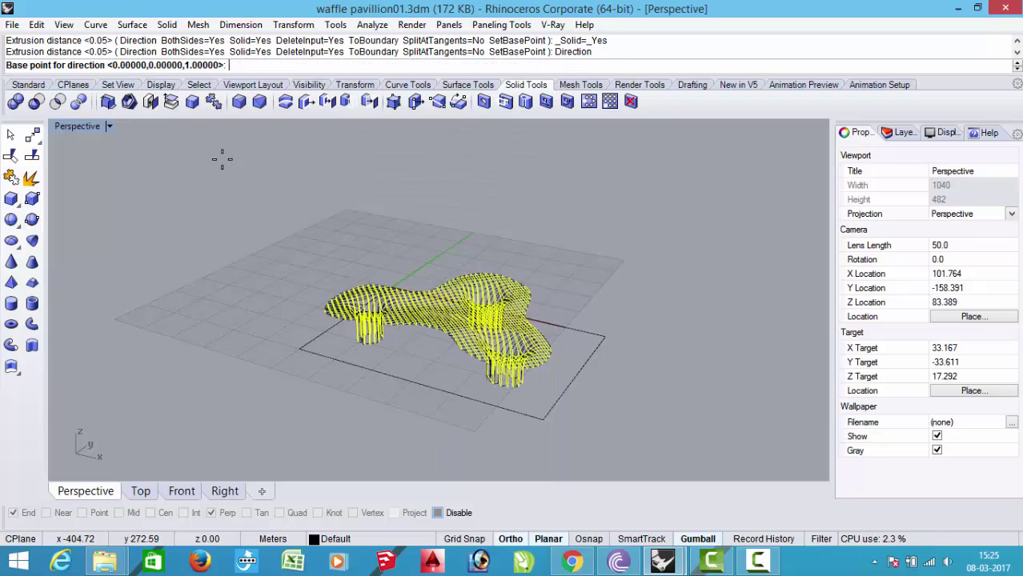
pyautogui.moveTo(228, 167); pyautogui.dragTo(378, 393, button='right')
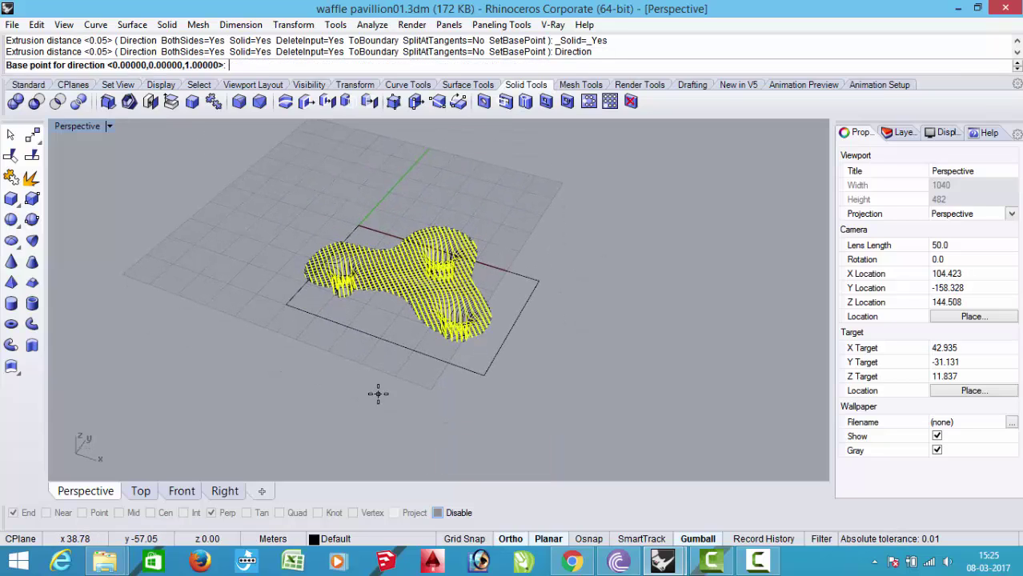
pyautogui.click(423, 416)
pyautogui.click(553, 406)
pyautogui.scroll(4, 436, 340)
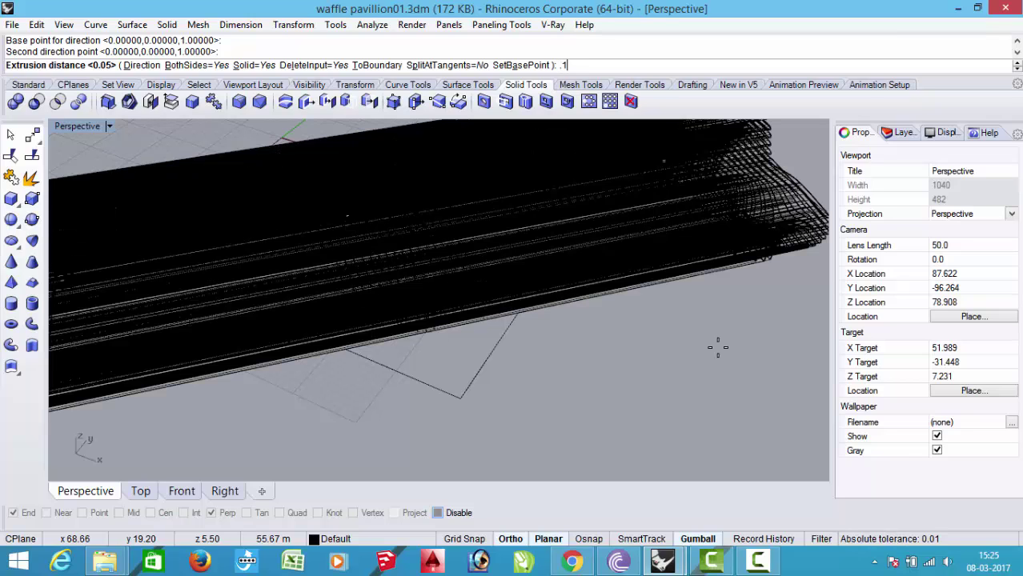
pyautogui.write('.1')
pyautogui.press('Return')
# Extrude the remaining contour group straight into solid crossing ribs, 0.1 m to both sides
pyautogui.moveTo(271, 233); pyautogui.dragTo(557, 358, button='right')
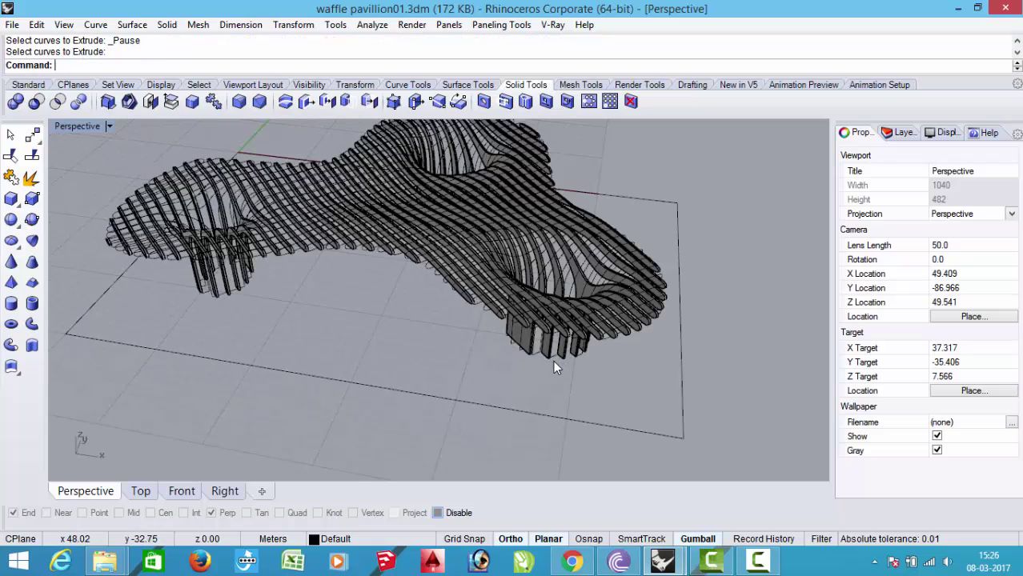
pyautogui.scroll(3, 553, 360)
pyautogui.scroll(-3, 524, 358)
pyautogui.click(166, 24)
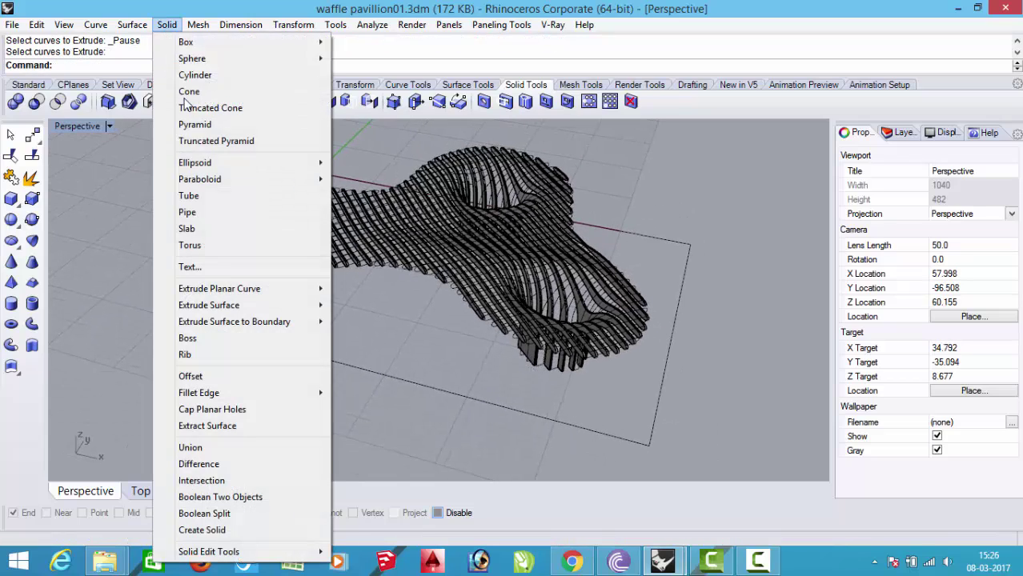
pyautogui.moveTo(234, 296)
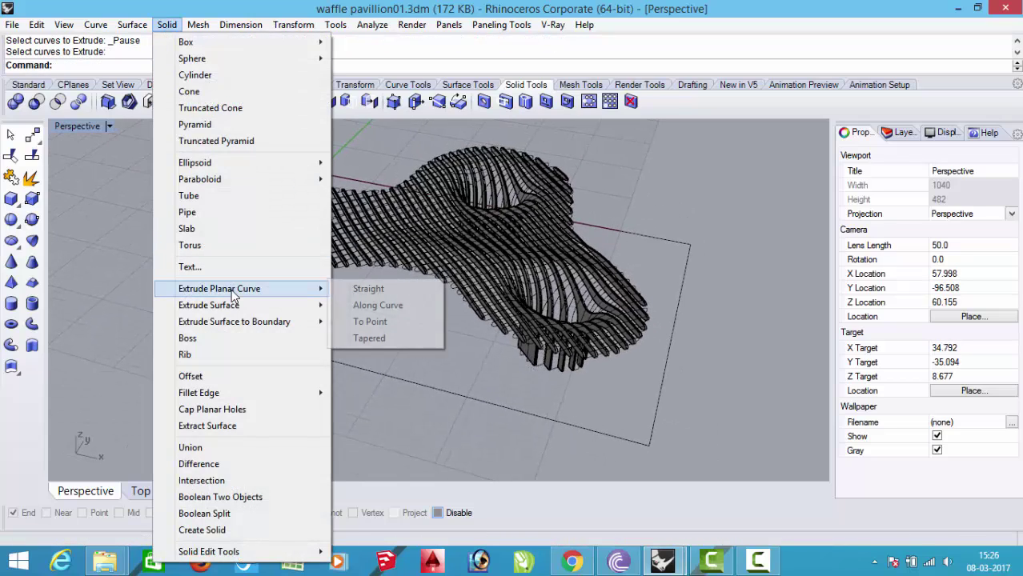
pyautogui.click(368, 289)
pyautogui.scroll(3, 545, 373)
pyautogui.hotkey('ctrl', 'a')
pyautogui.scroll(-3, 550, 372)
pyautogui.press('Return')
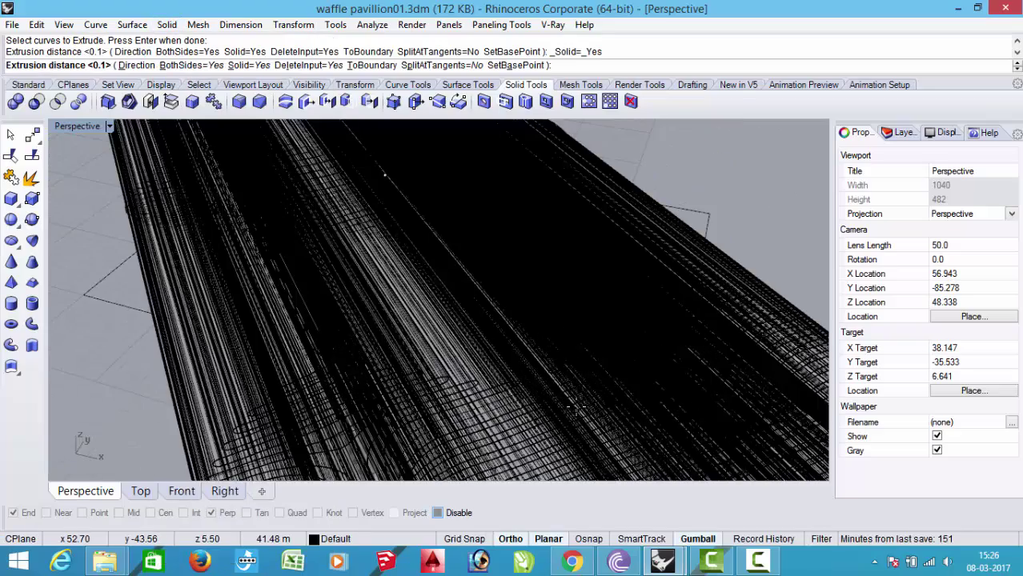
pyautogui.scroll(-2, 555, 384)
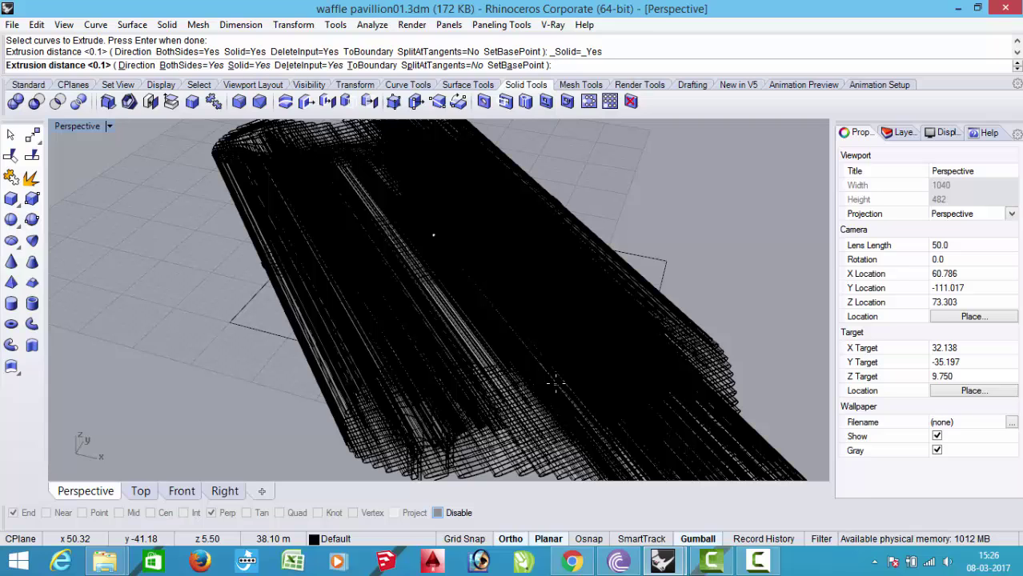
pyautogui.click(555, 383)
# Switch the perspective view to the Artistic display mode and inspect the waffle pavilion's ribs and columns
pyautogui.moveTo(463, 381); pyautogui.dragTo(512, 360, button='right')
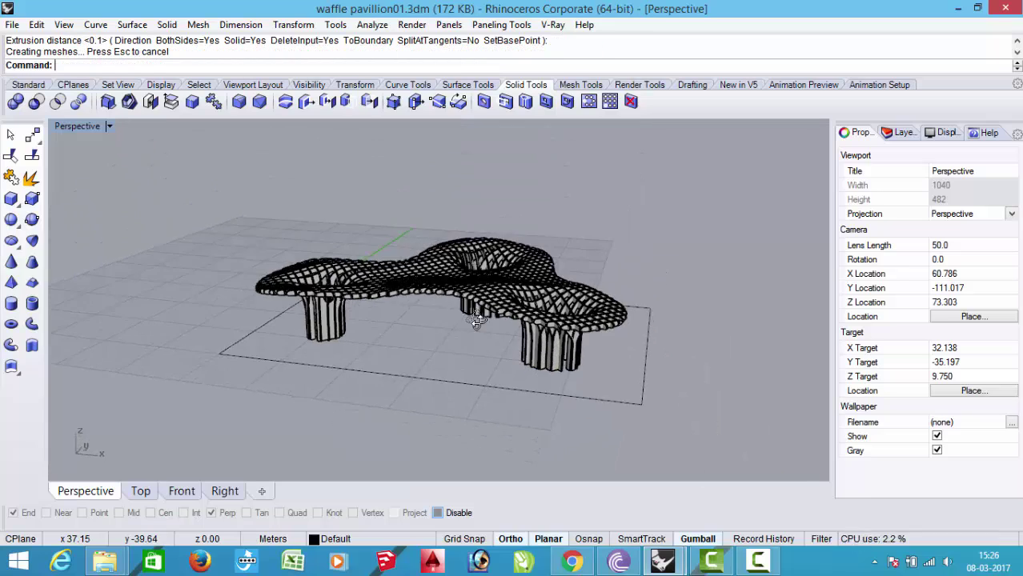
pyautogui.scroll(3, 564, 332)
pyautogui.moveTo(564, 333); pyautogui.dragTo(593, 342, button='right')
pyautogui.scroll(-3, 592, 336)
pyautogui.click(108, 126)
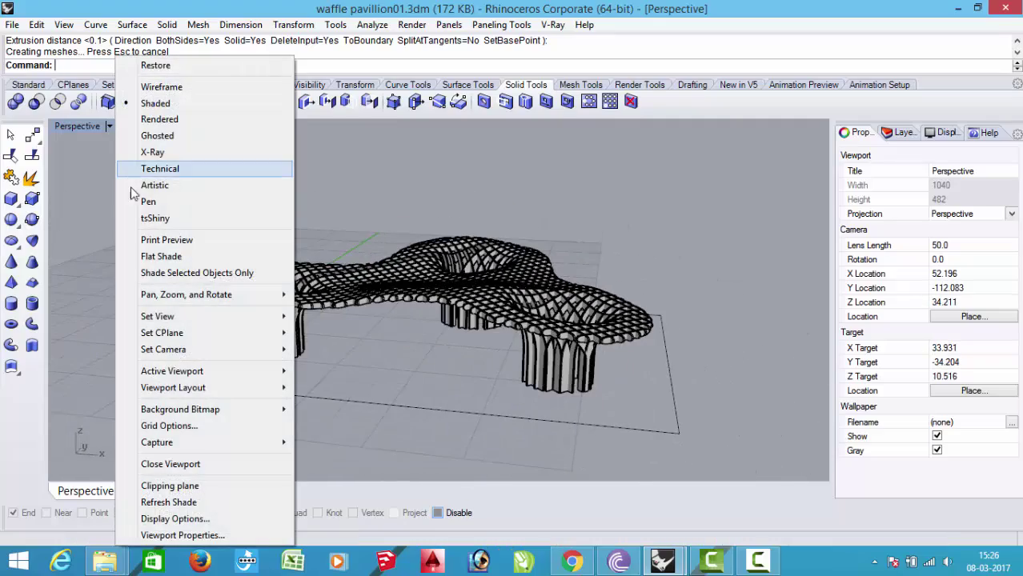
pyautogui.click(143, 185)
pyautogui.scroll(5, 176, 311)
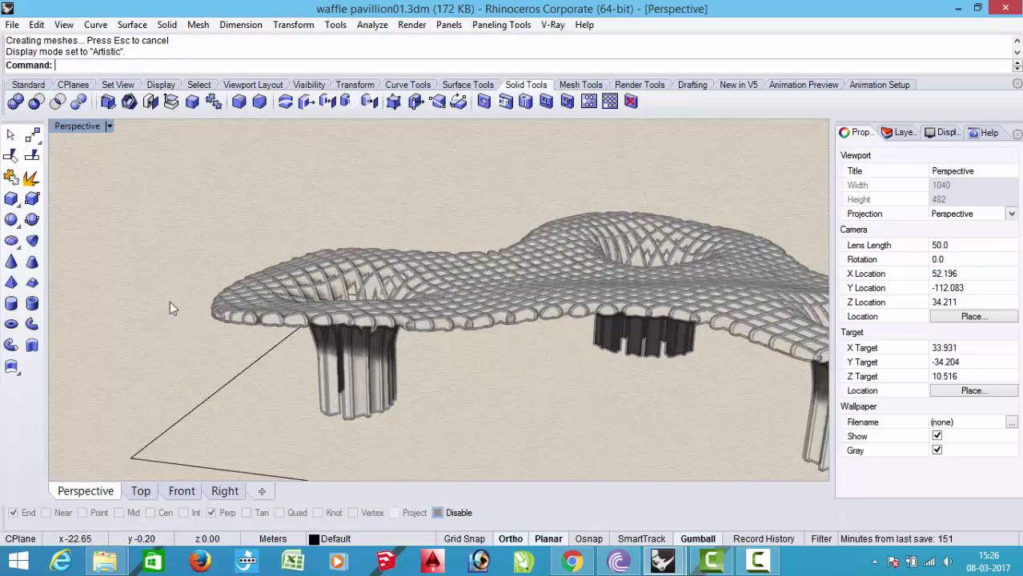
pyautogui.moveTo(269, 280); pyautogui.dragTo(383, 302, button='right')
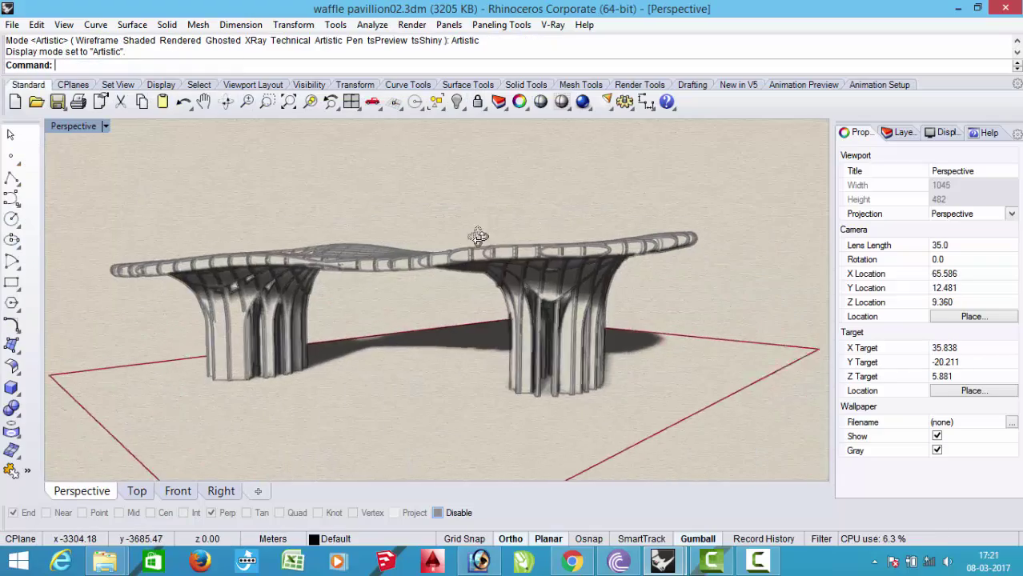